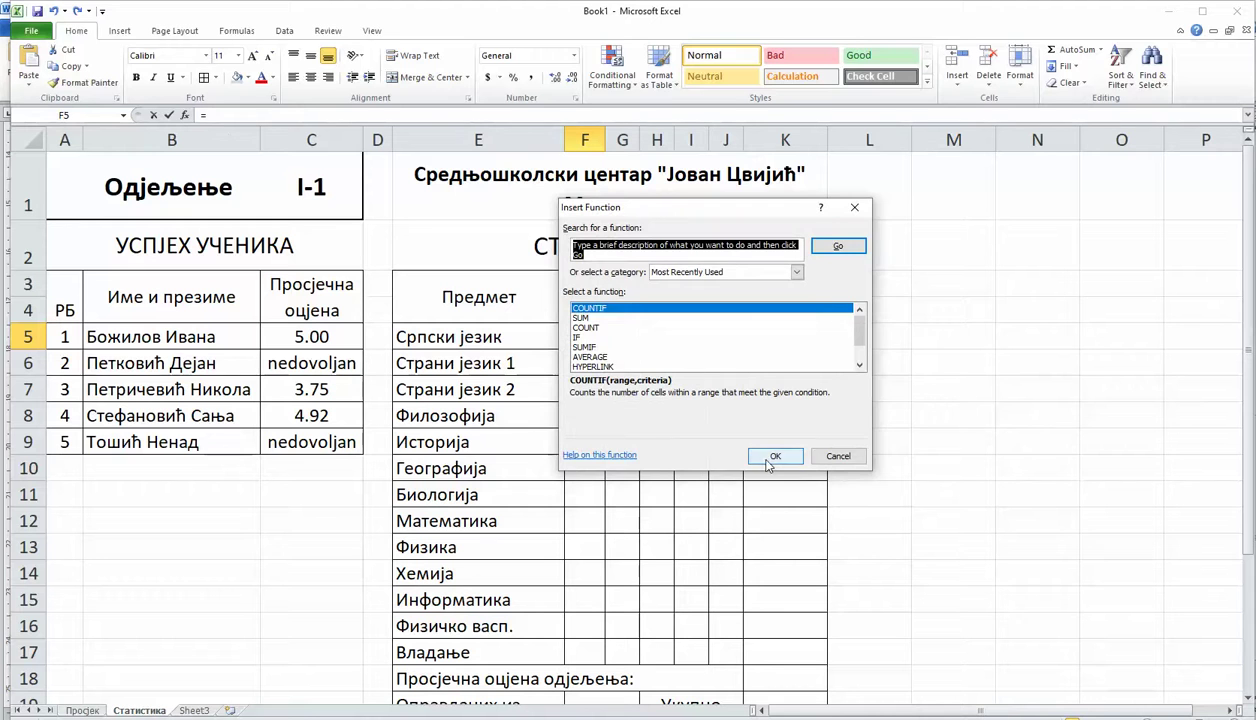
- Fill F5 with a COUNTIF over Просјек!C3:C7 using criterion 1, counting the Српски језик grades of 1
click(766, 456)
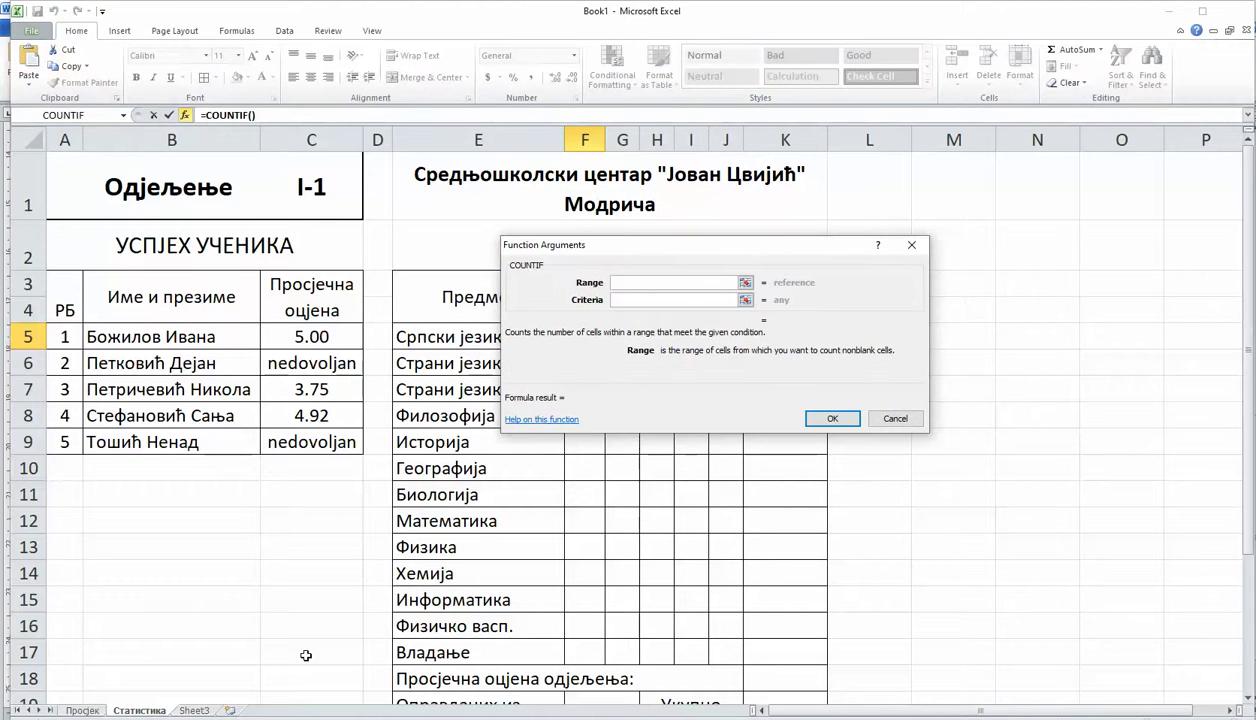
click(86, 710)
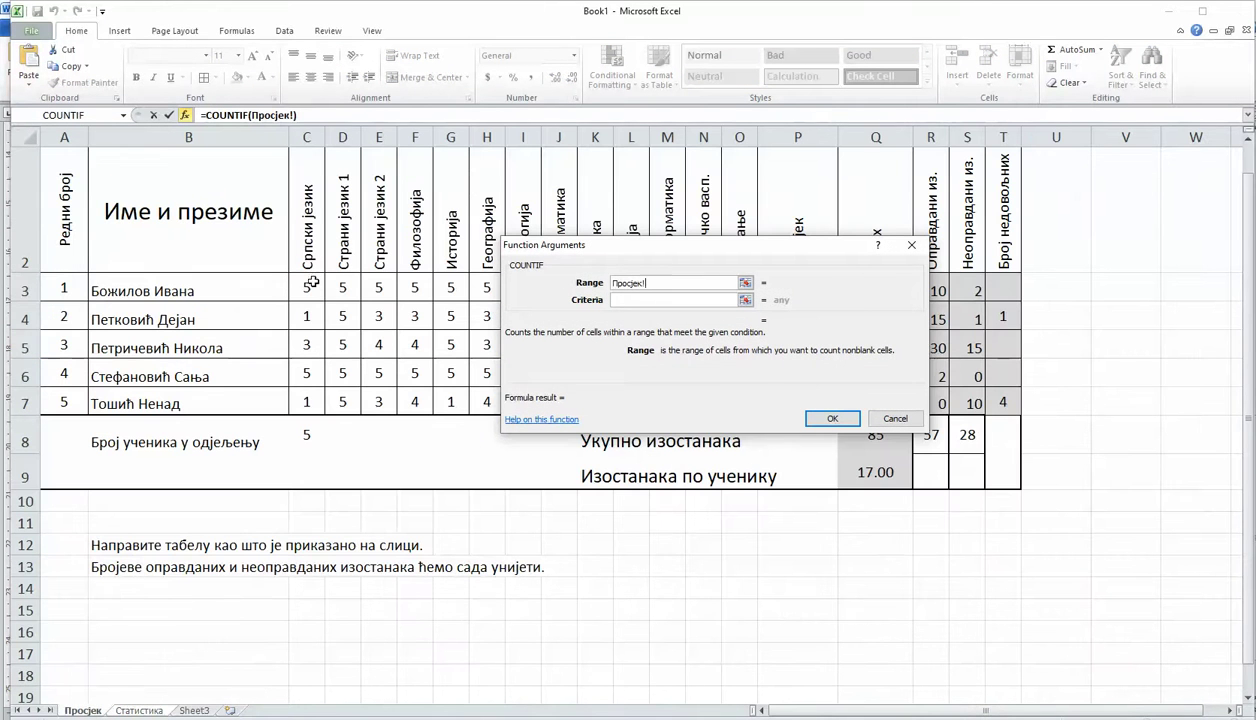
drag(313, 283, 310, 403)
click(628, 300)
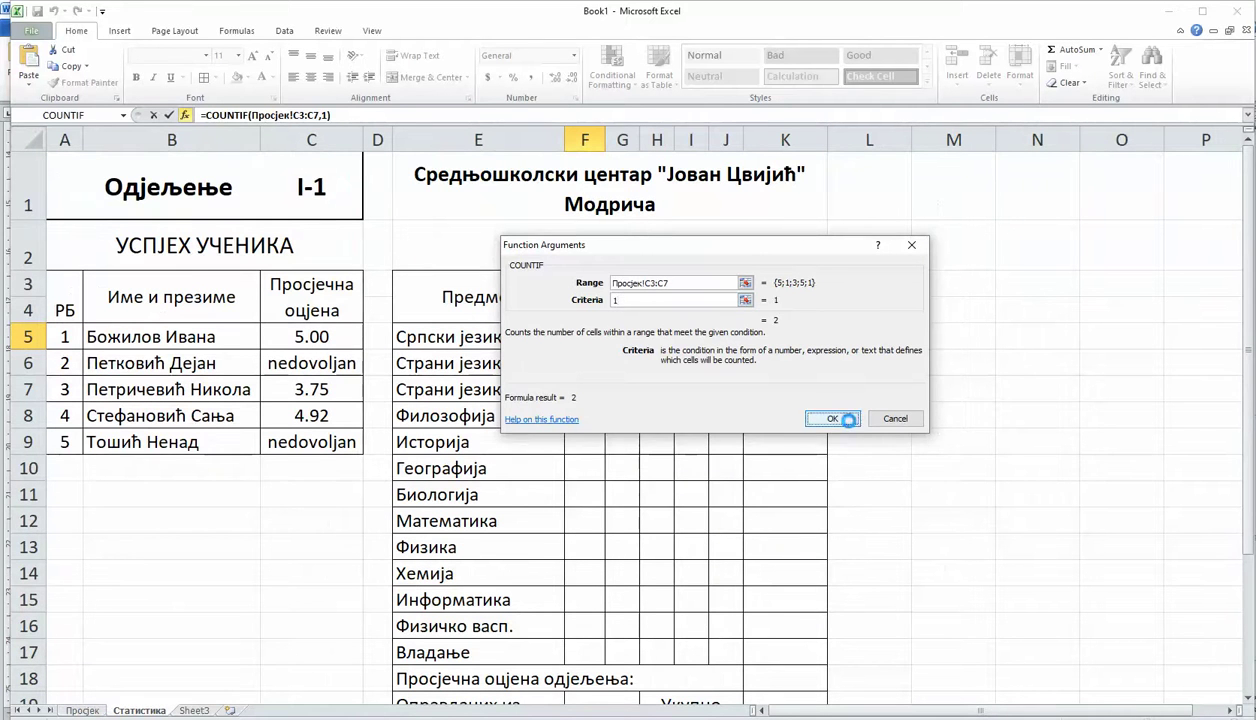
click(832, 418)
- Insert a COUNTIF in G5 over Просјек!C3:C7 with criterion 2 for the Српски језик grades
click(622, 338)
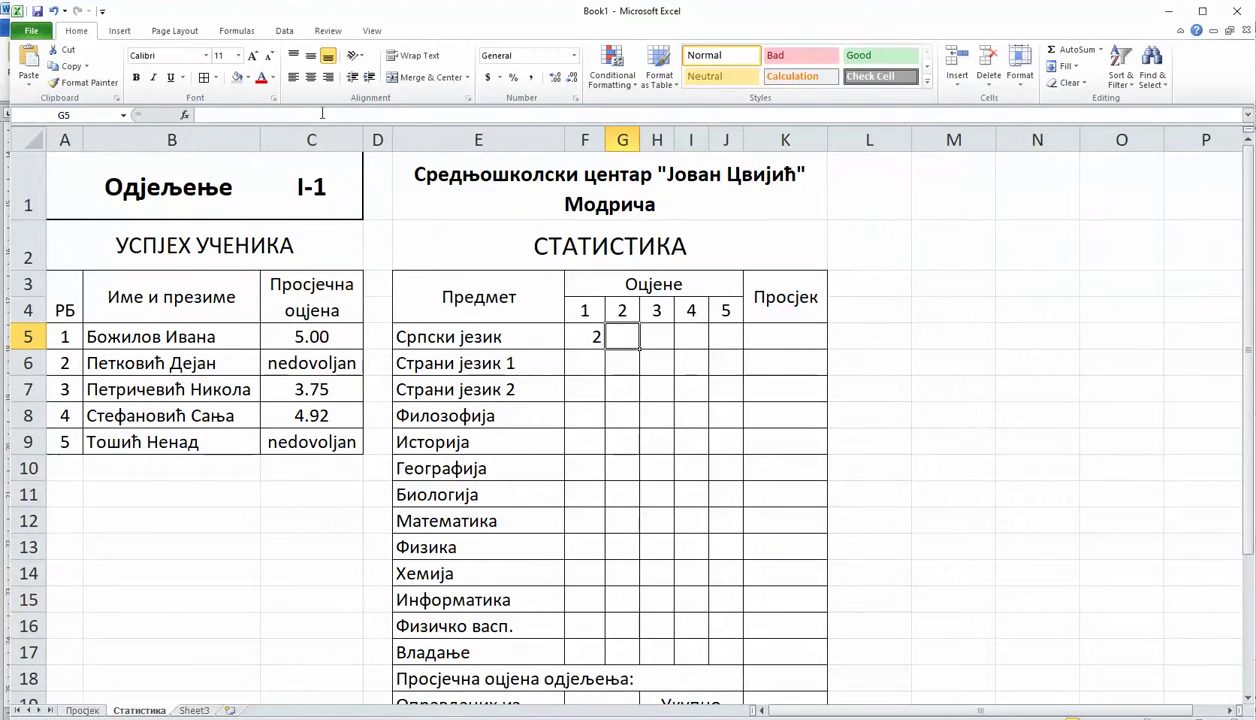
click(185, 115)
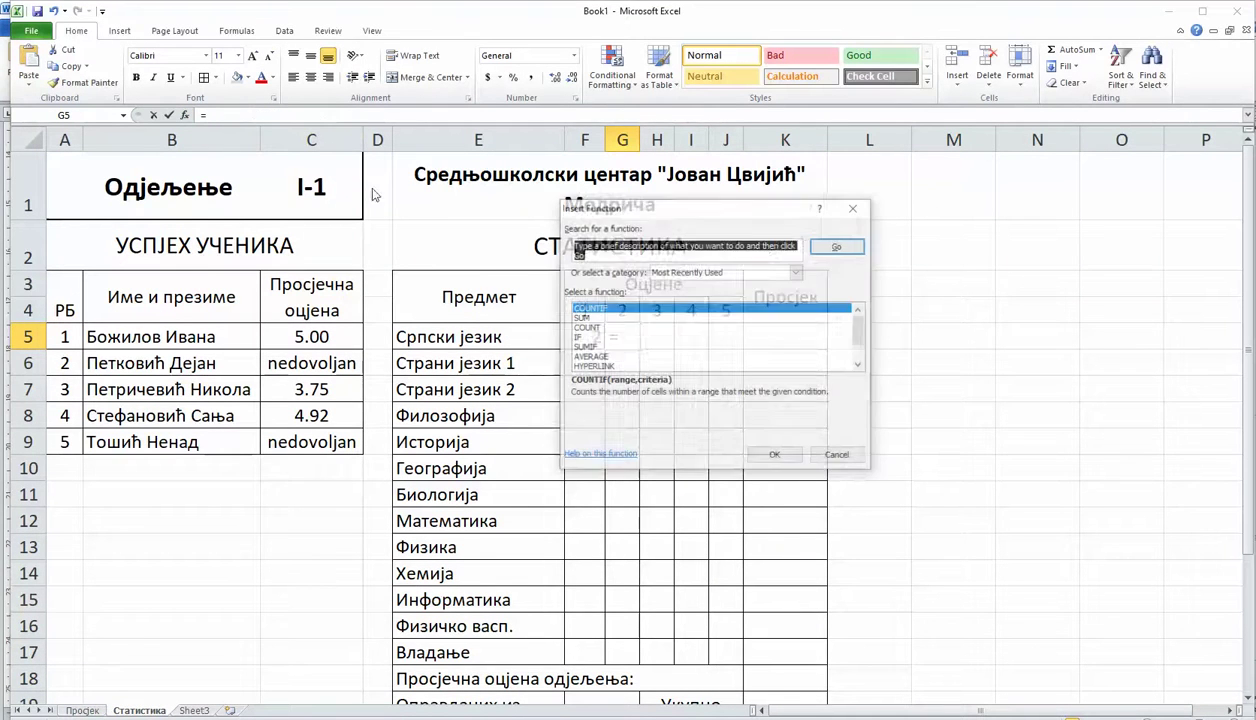
click(760, 452)
click(82, 710)
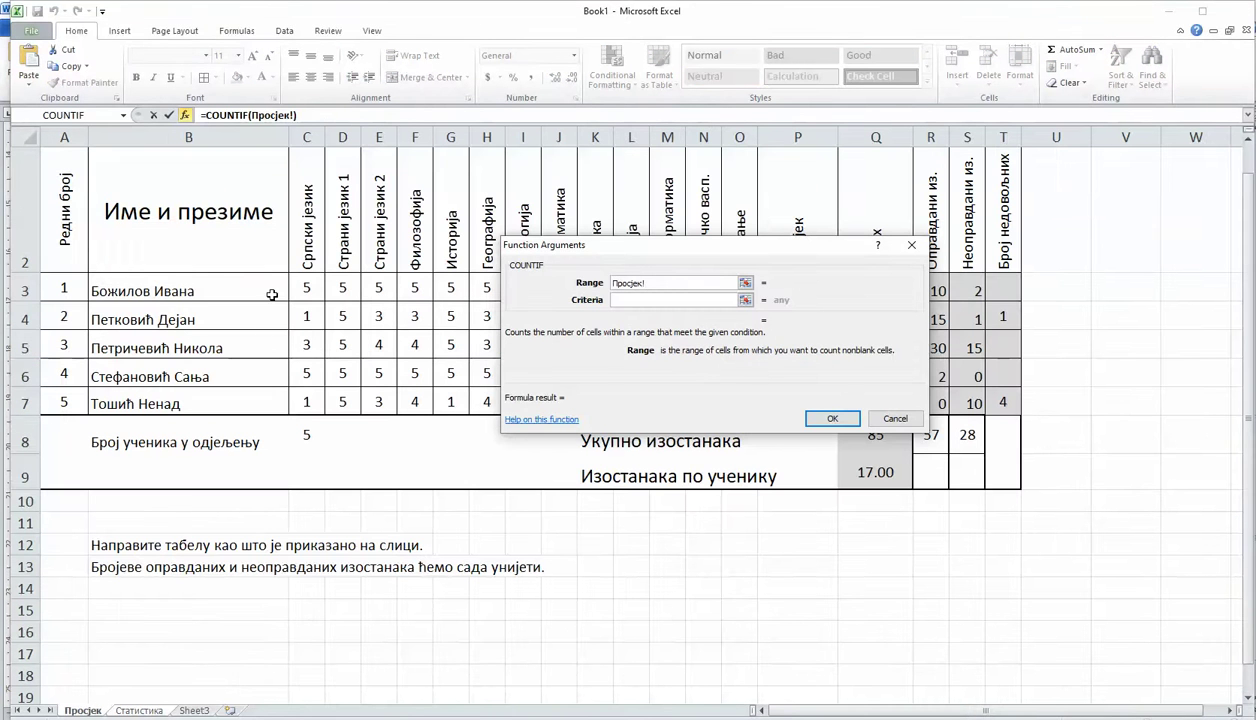
click(321, 403)
drag(310, 300, 318, 400)
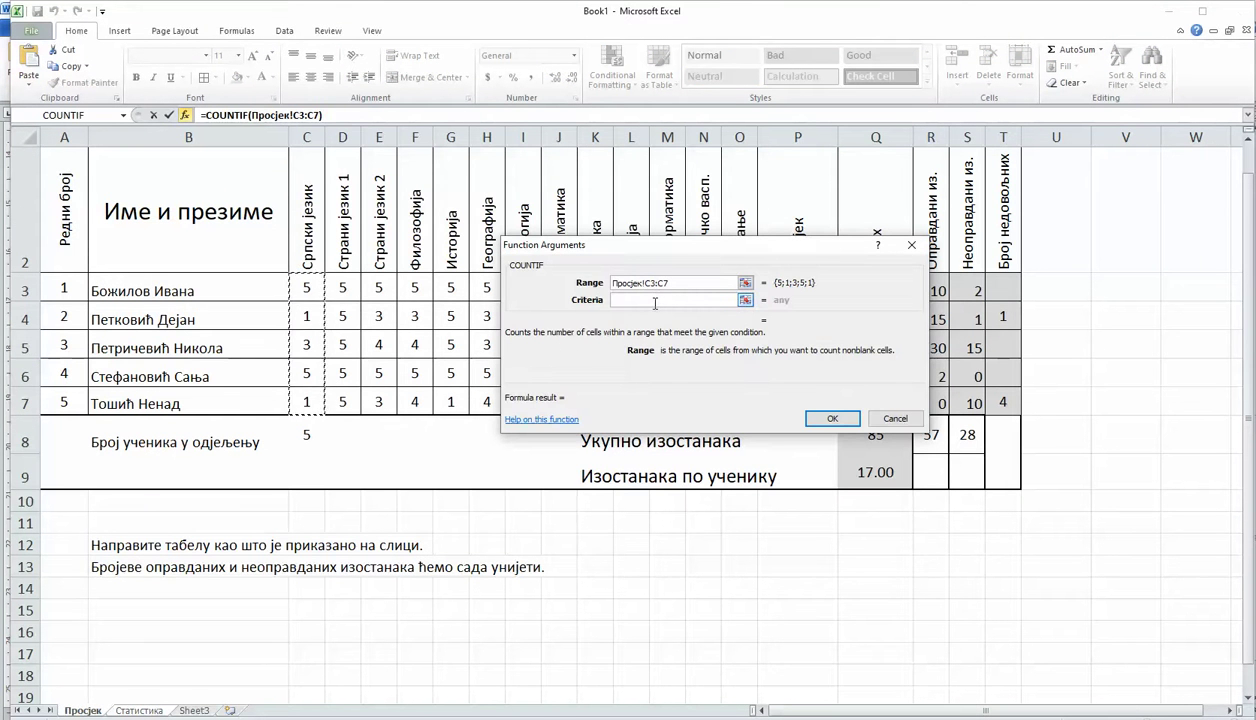
click(655, 301)
text(2)
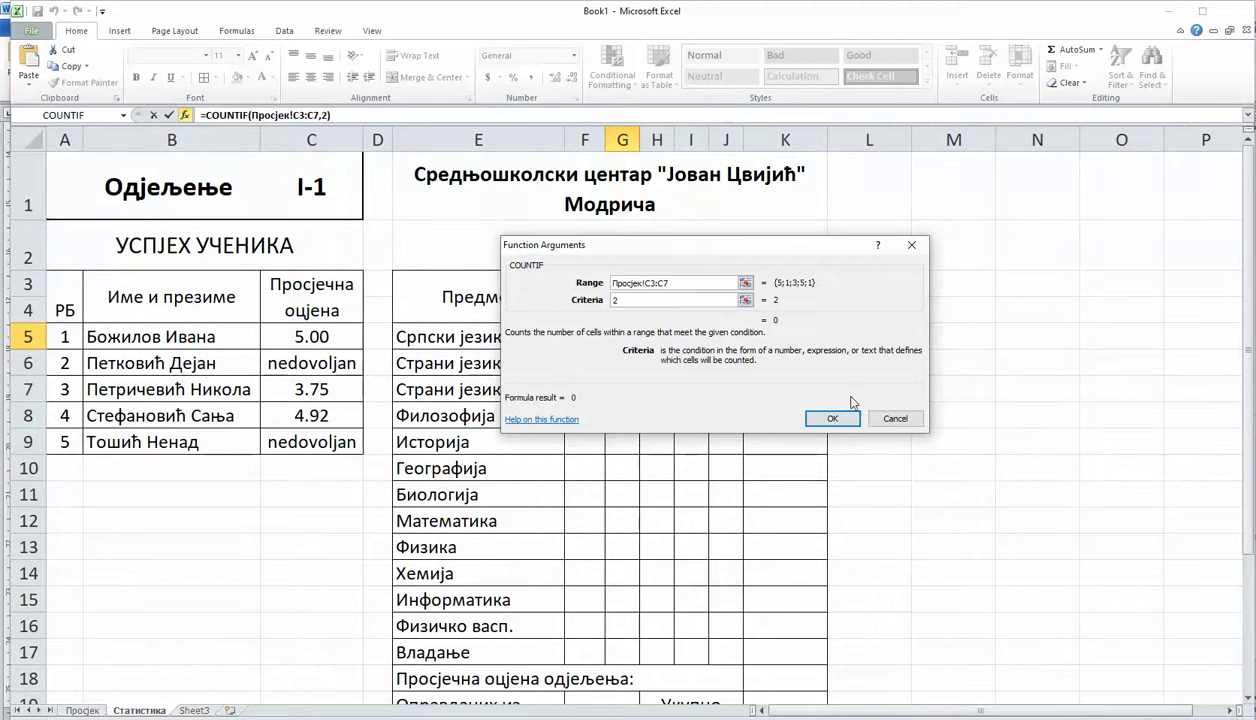
click(832, 418)
- Insert a COUNTIF in H5 over Просјек!C3:C7 to count the Српски језик grades of 3
click(664, 337)
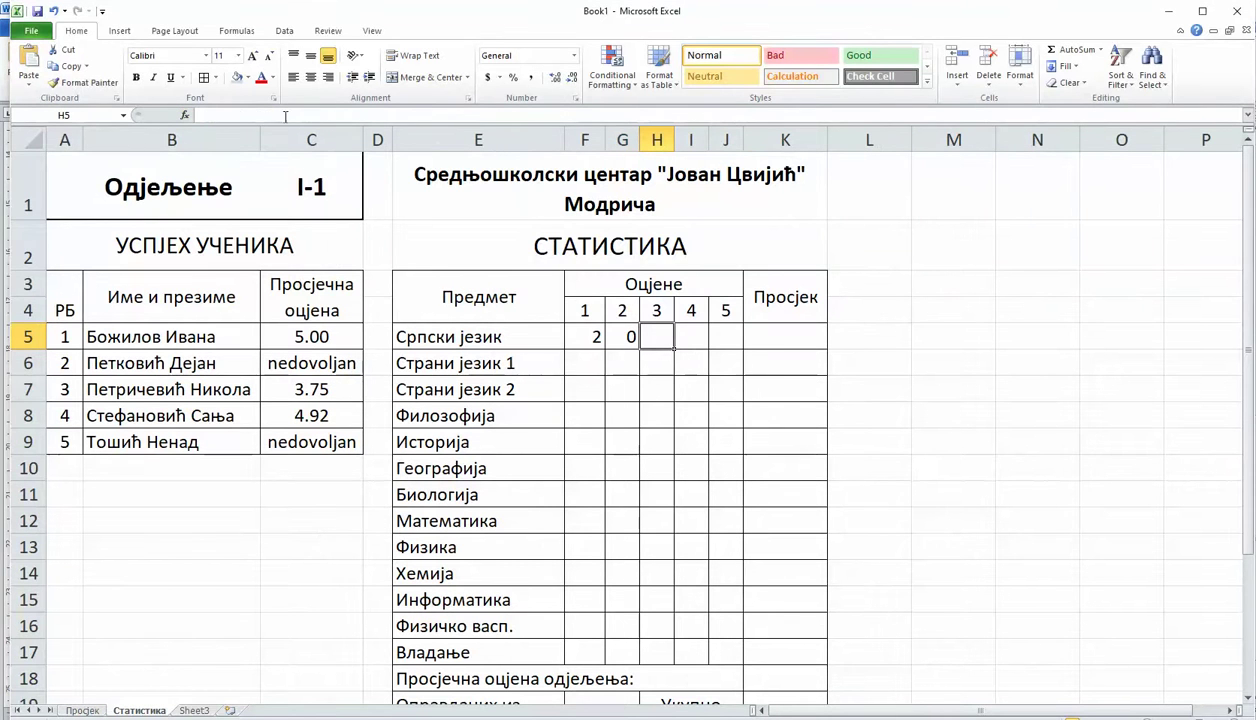
click(184, 116)
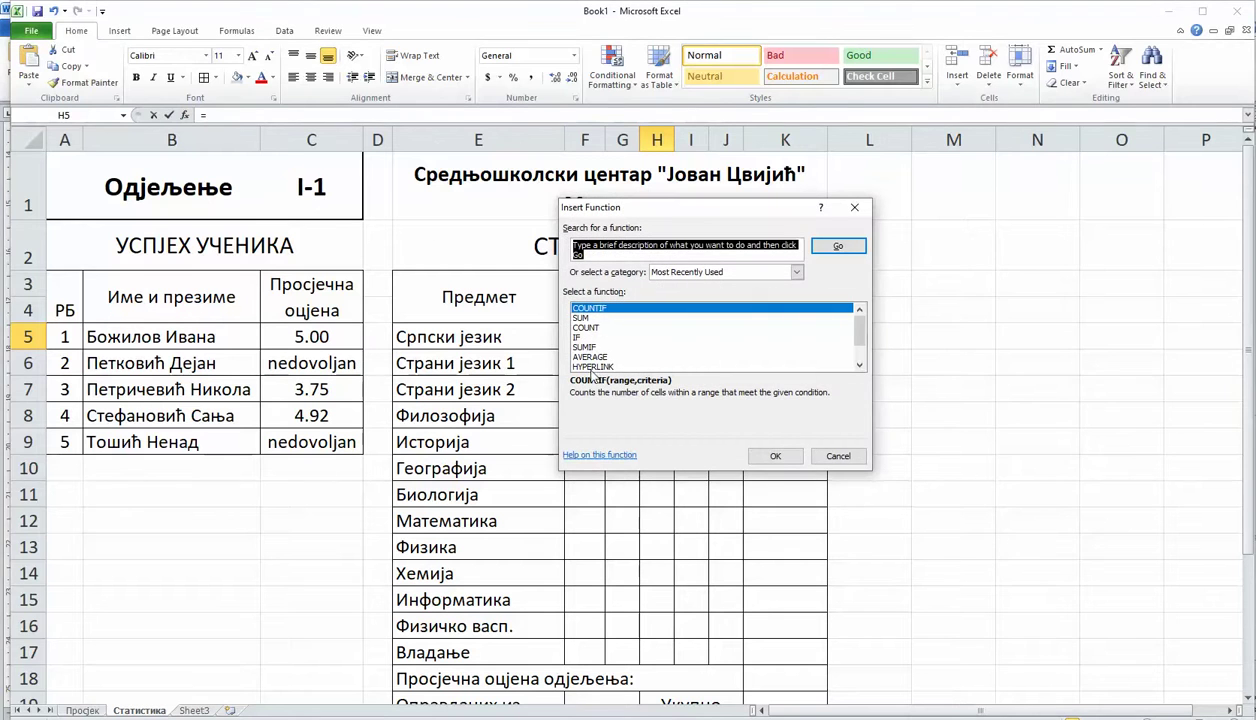
click(775, 456)
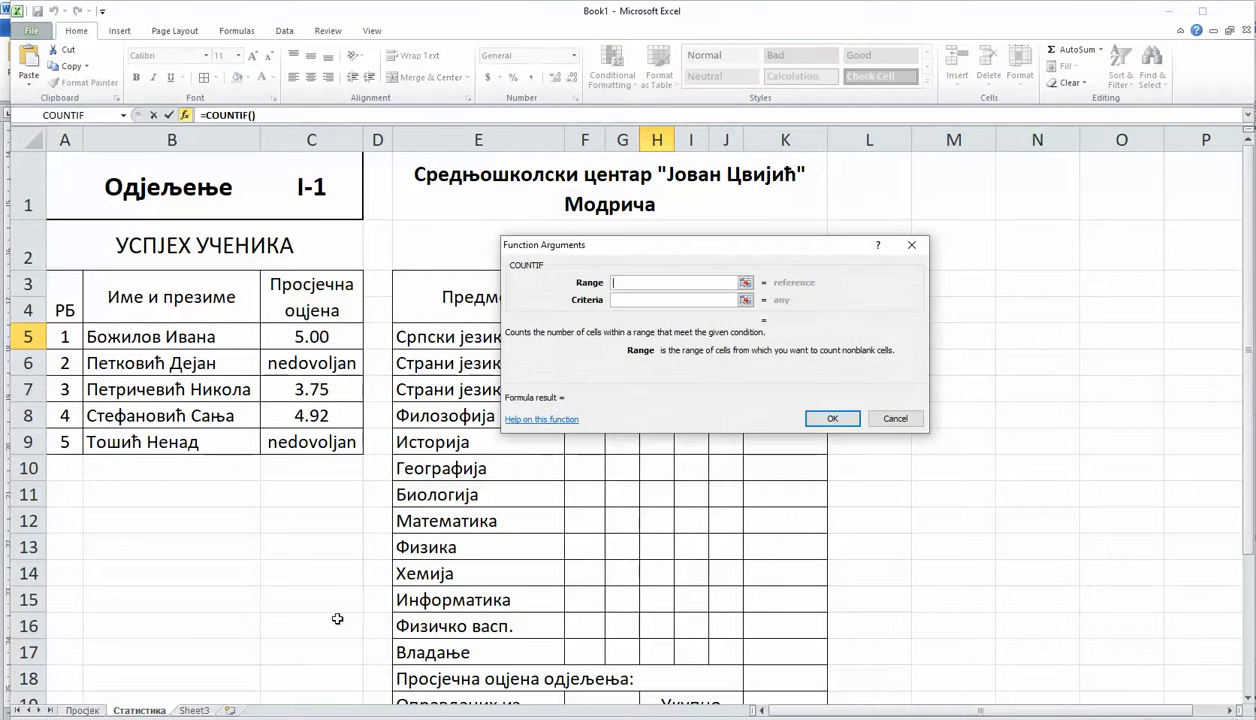
click(84, 710)
drag(305, 287, 305, 403)
click(642, 300)
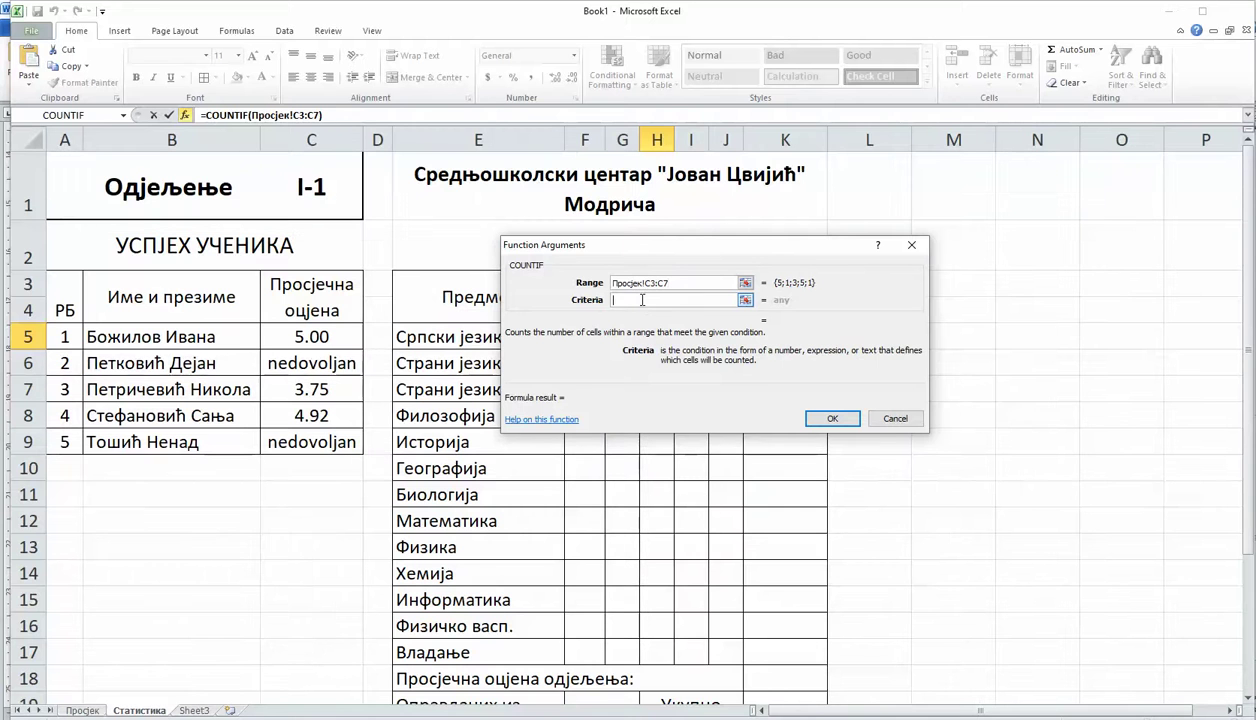
click(832, 418)
- Insert a COUNTIF in I5 over Просјек!C3:C7 to count the Српски језик grades of 4
click(690, 337)
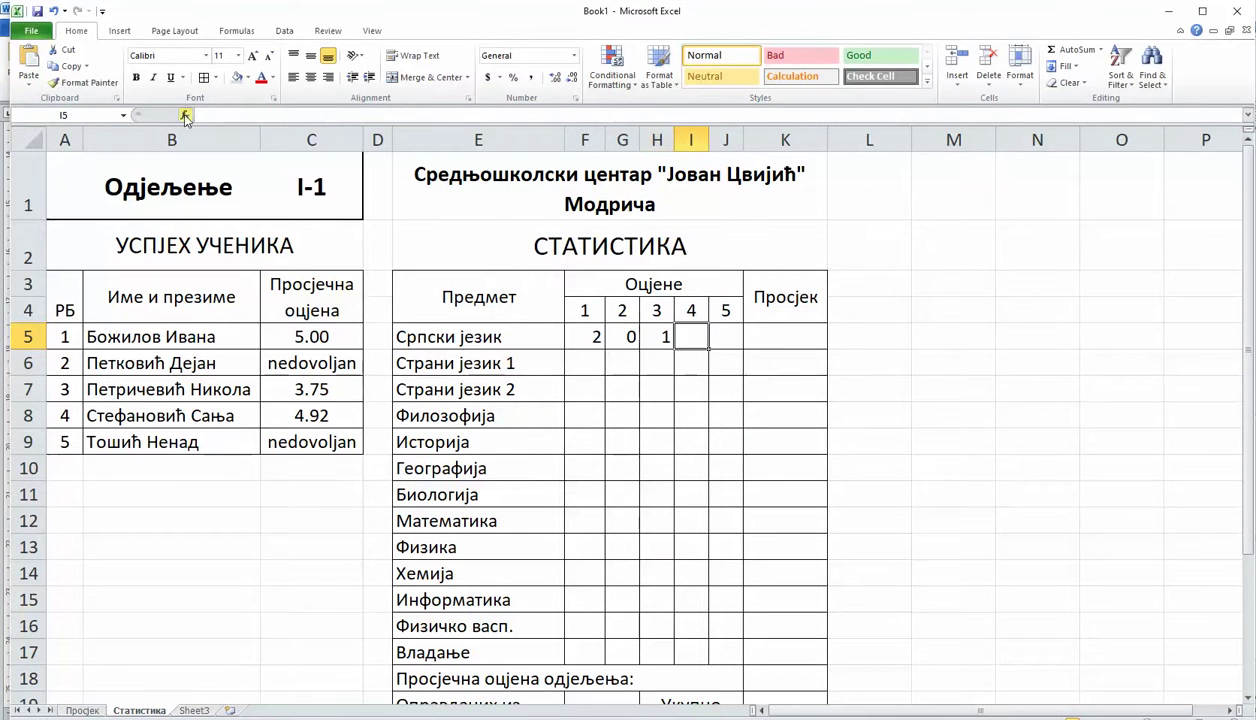
click(186, 116)
click(776, 457)
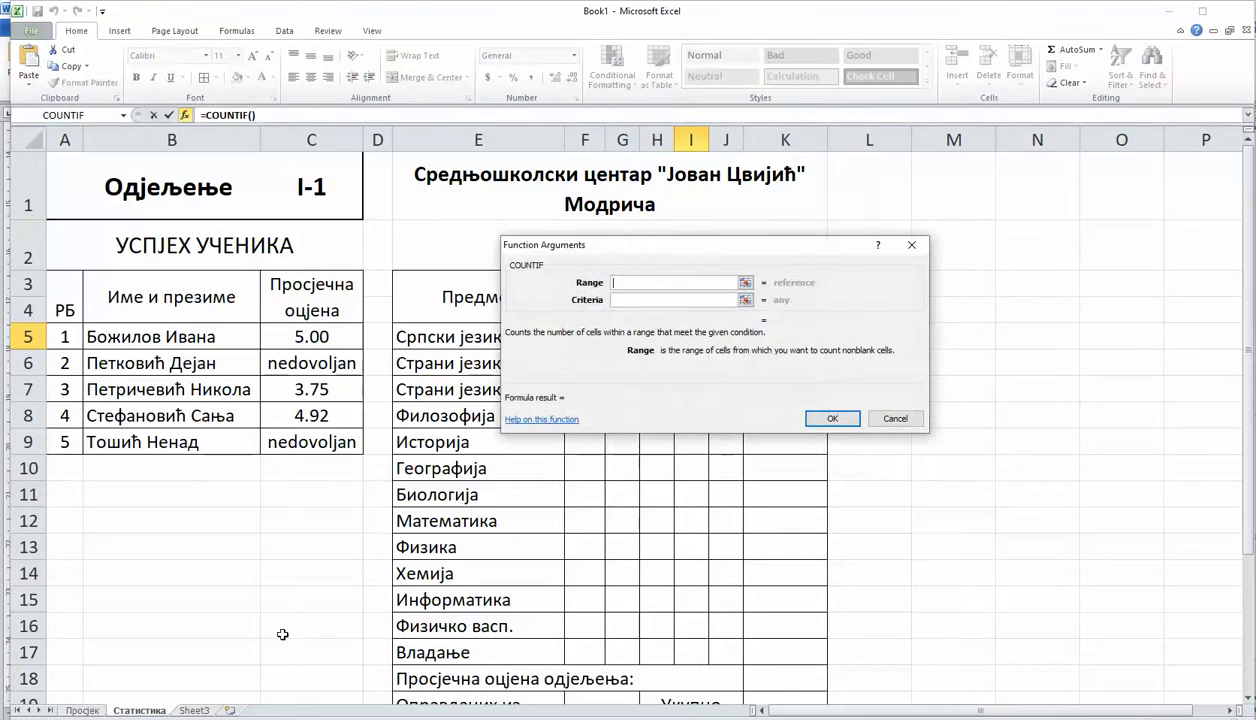
click(90, 709)
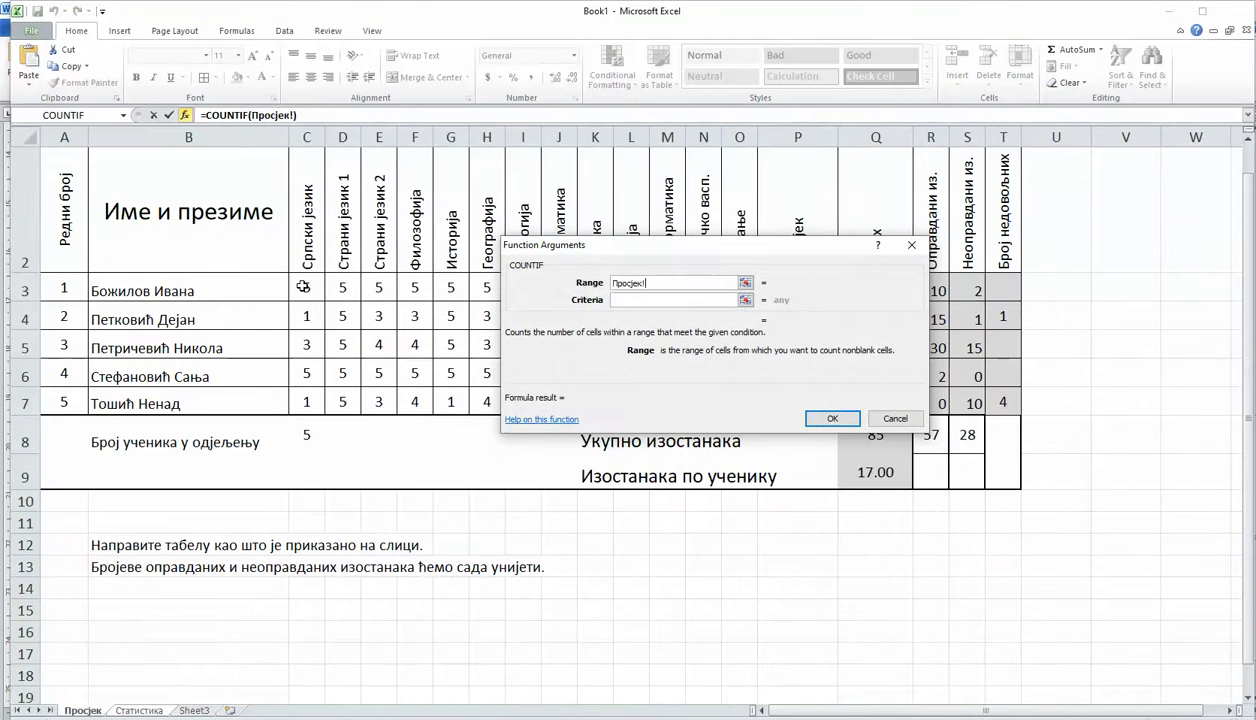
drag(303, 287, 305, 403)
click(619, 300)
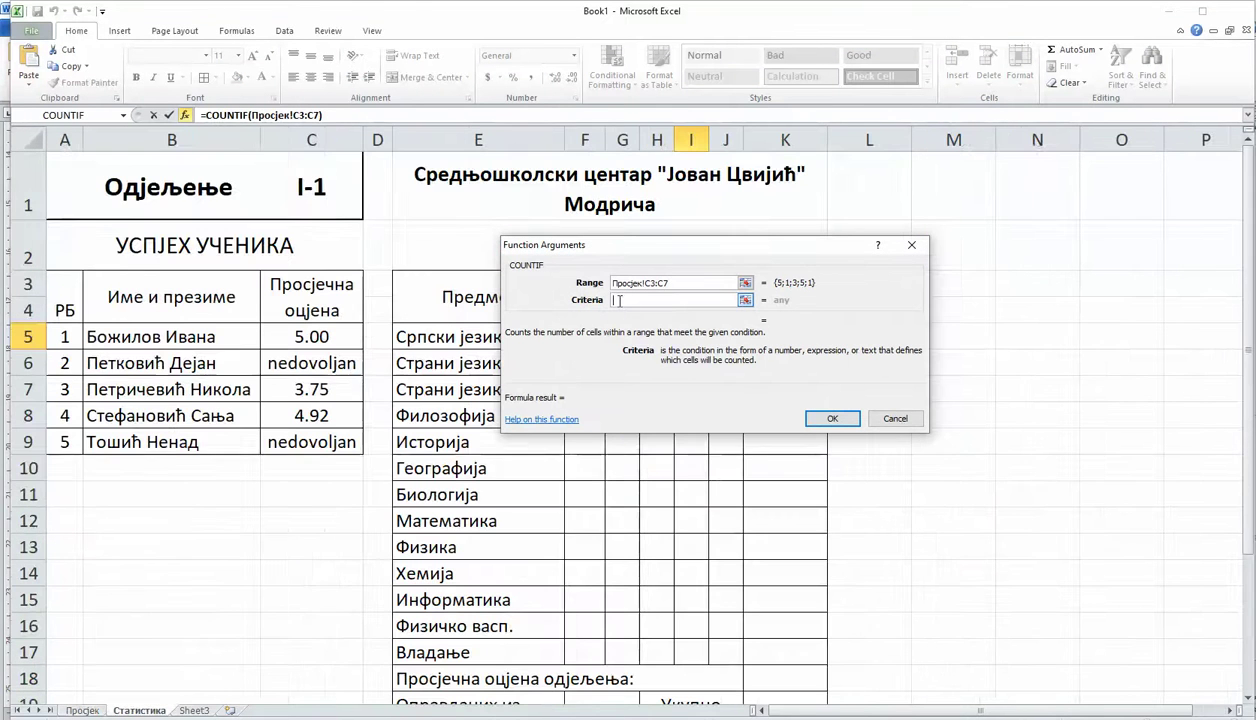
text(1)
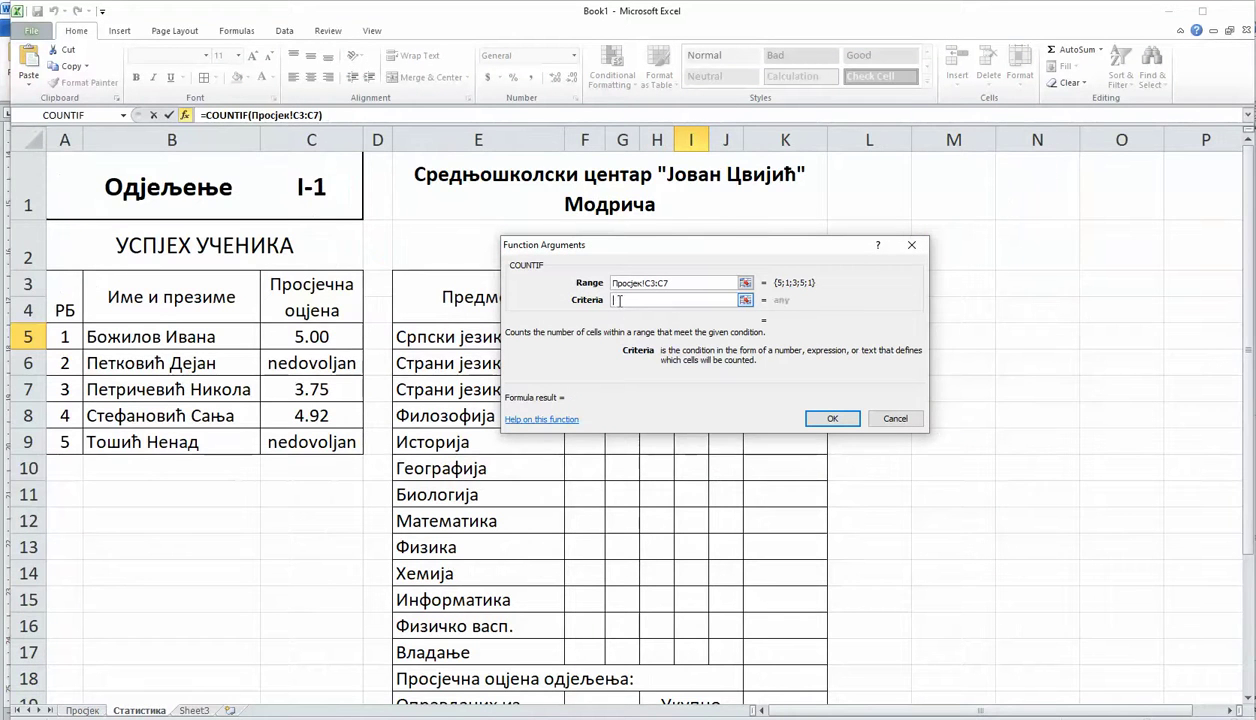
click(832, 418)
- Insert a COUNTIF in J5 over Просјек!C3:C7 with criterion 5 for the Српски језик grades
click(727, 337)
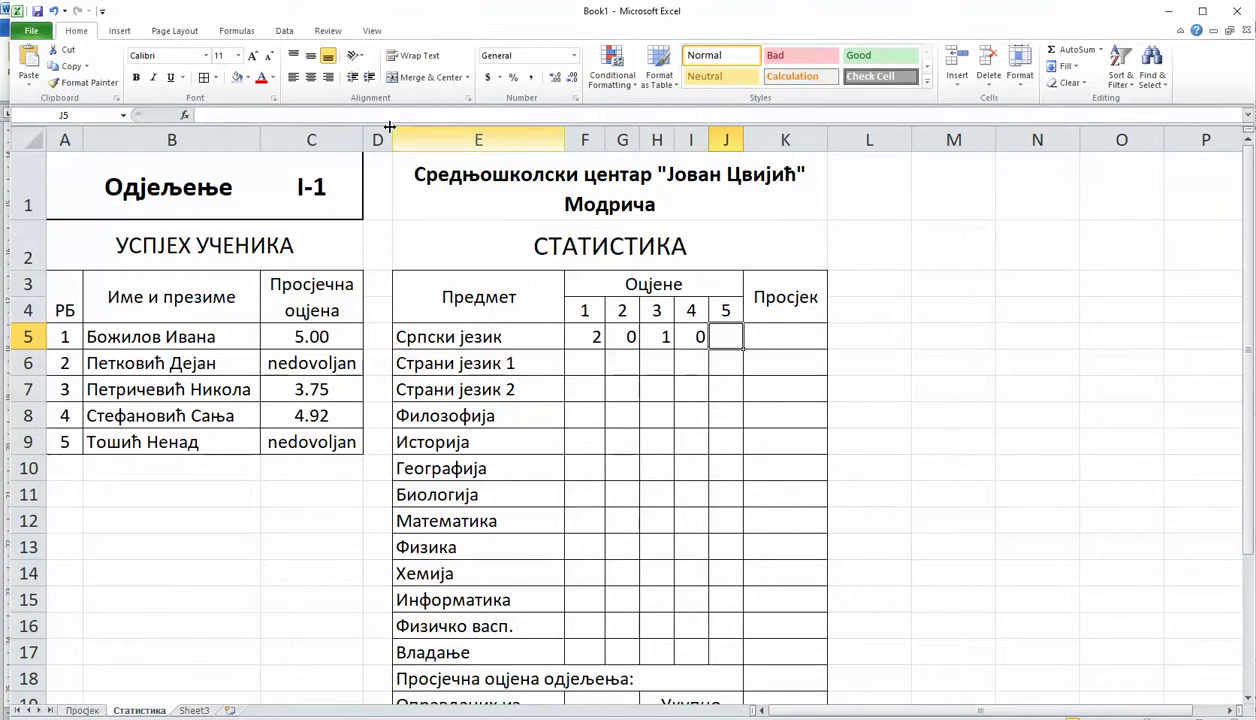
click(186, 115)
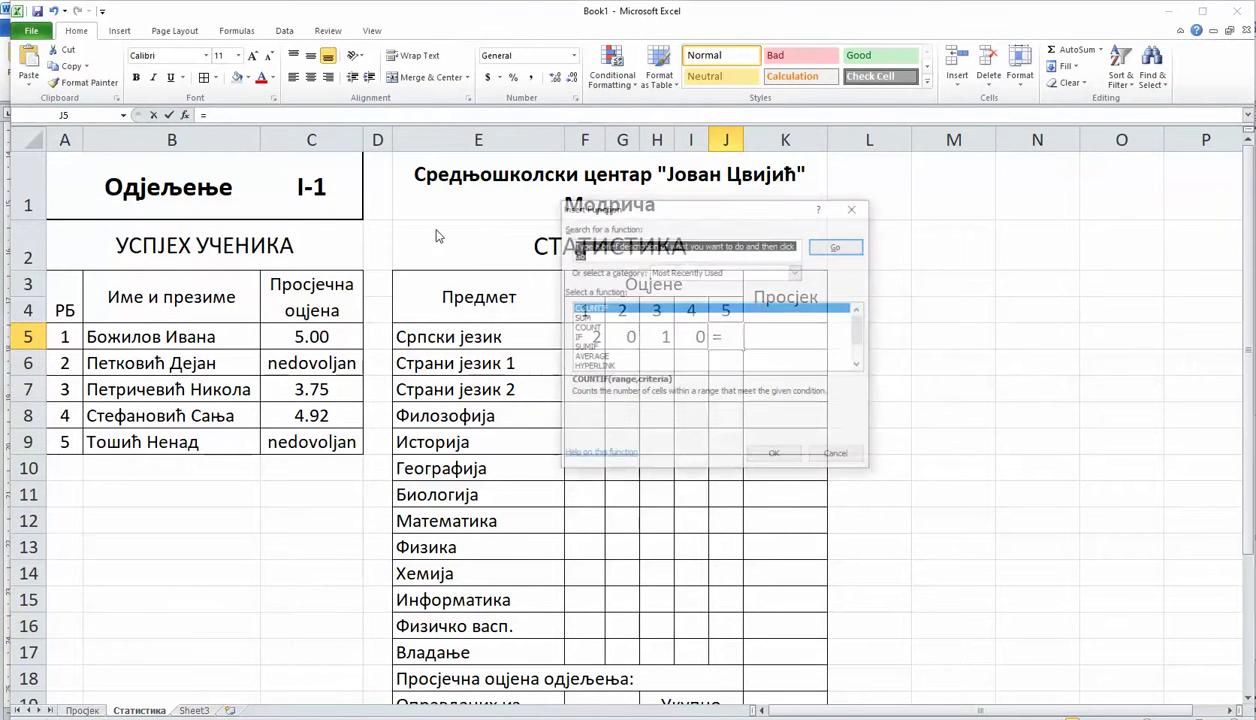
click(775, 457)
click(88, 705)
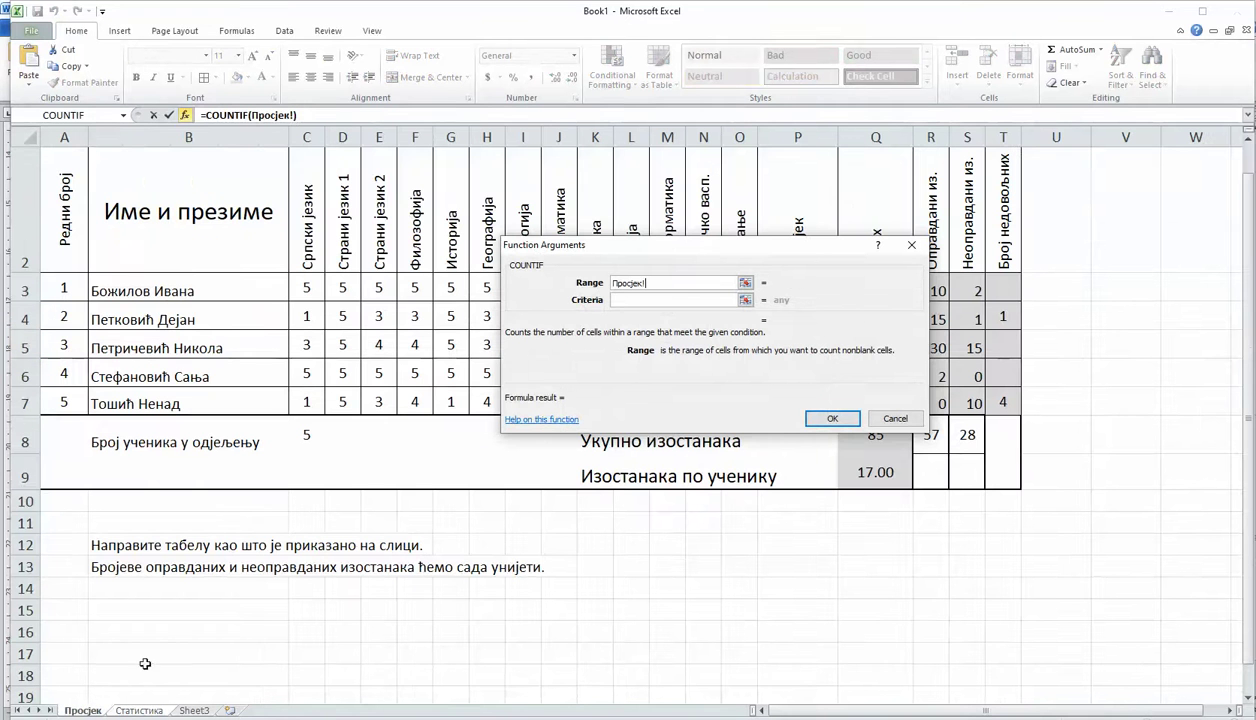
drag(306, 288, 308, 402)
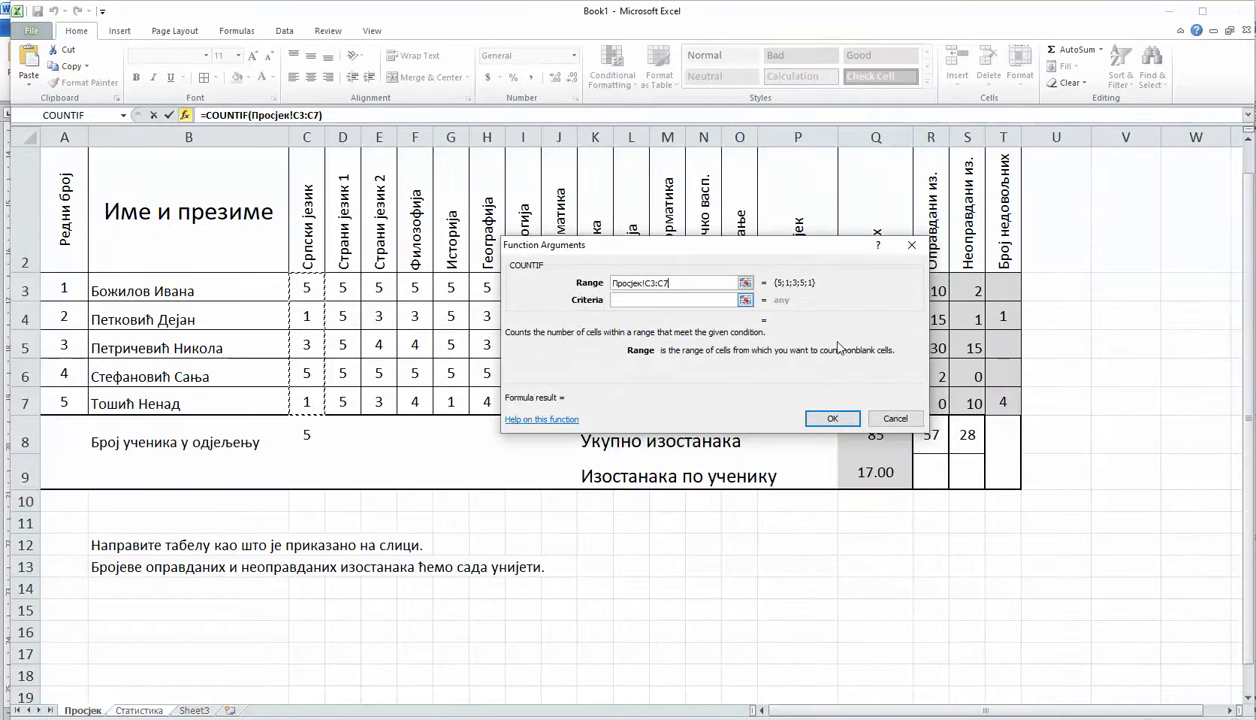
click(655, 300)
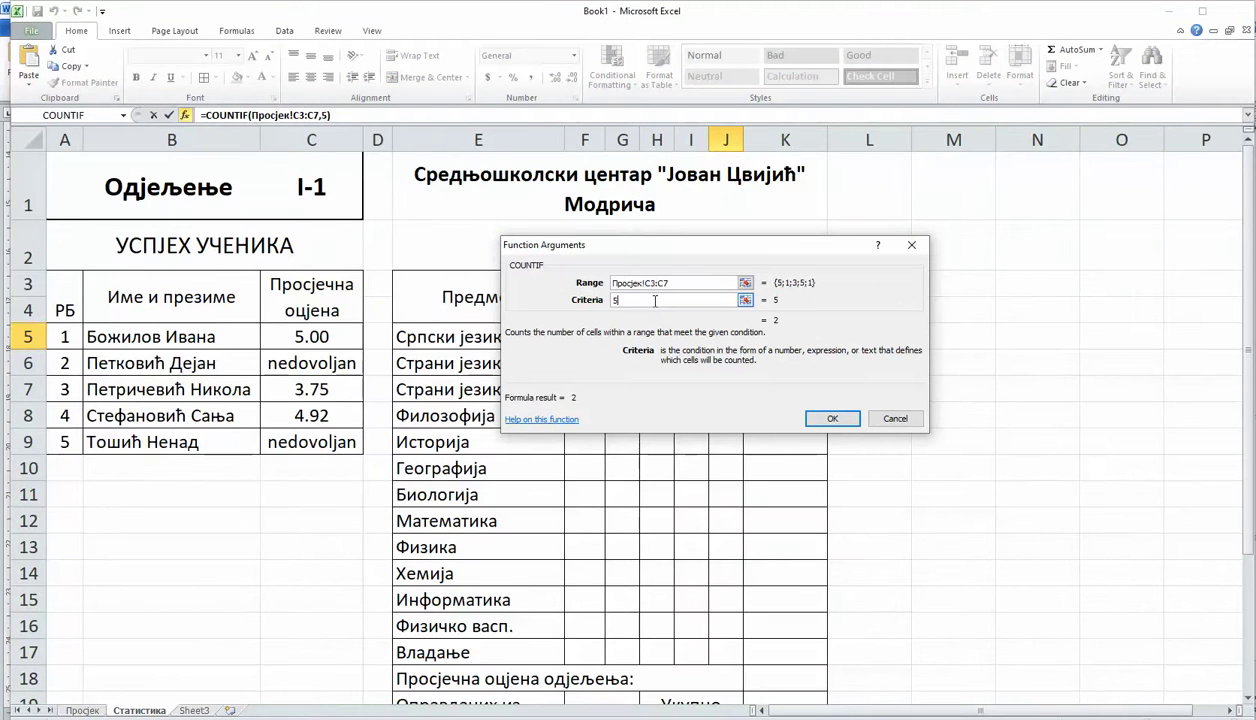
text(5)
click(832, 418)
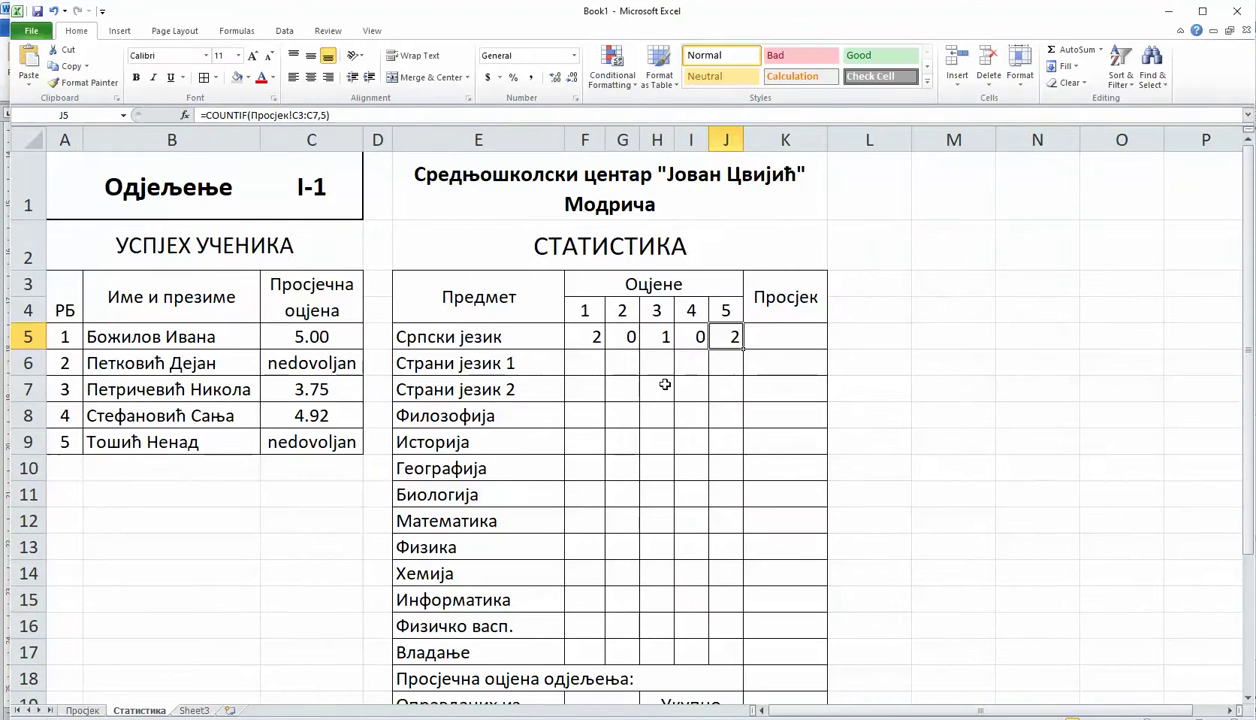
- Insert a COUNTIF in F6 over Просјек!D3:D7 with criterion 1 for the Страни језик 1 grades
click(596, 364)
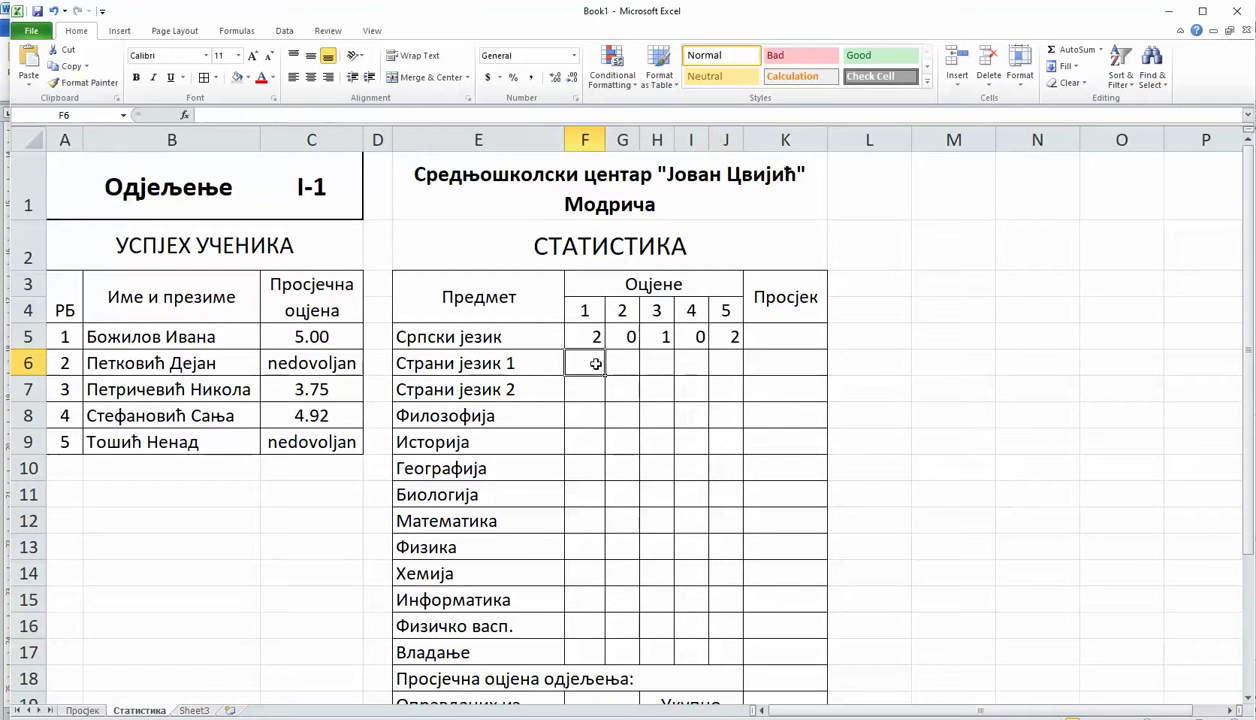
click(185, 115)
click(762, 461)
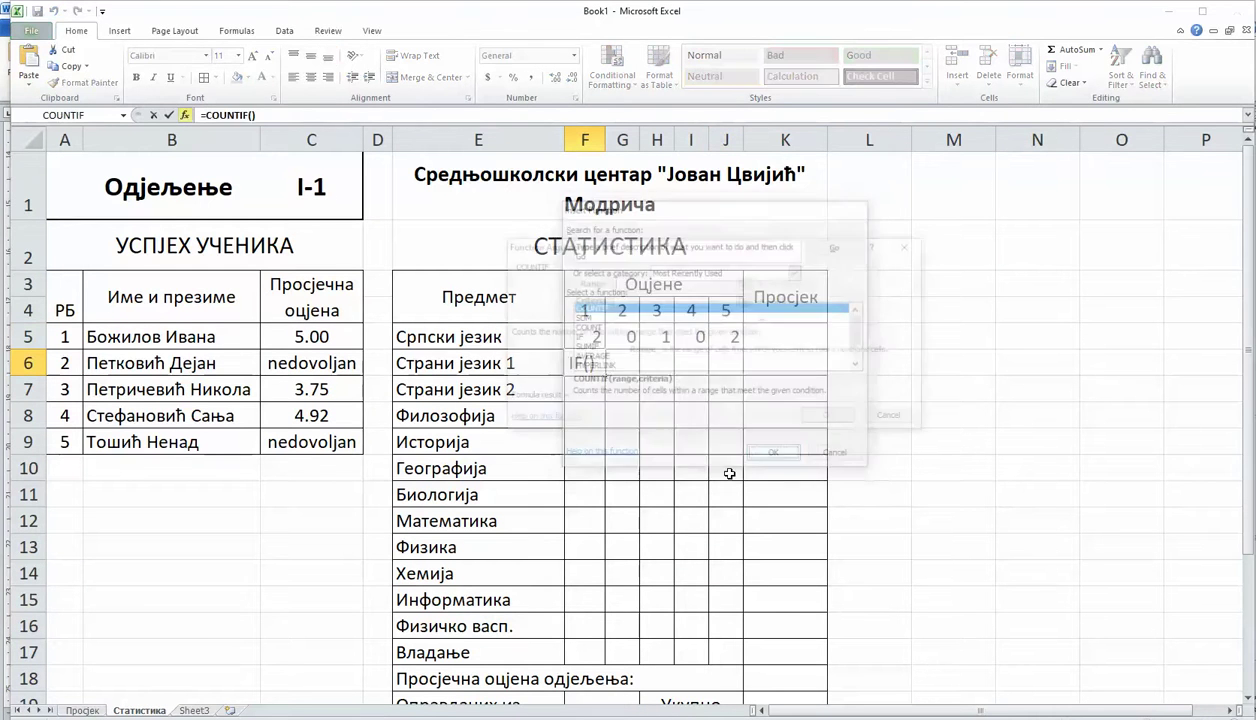
click(90, 711)
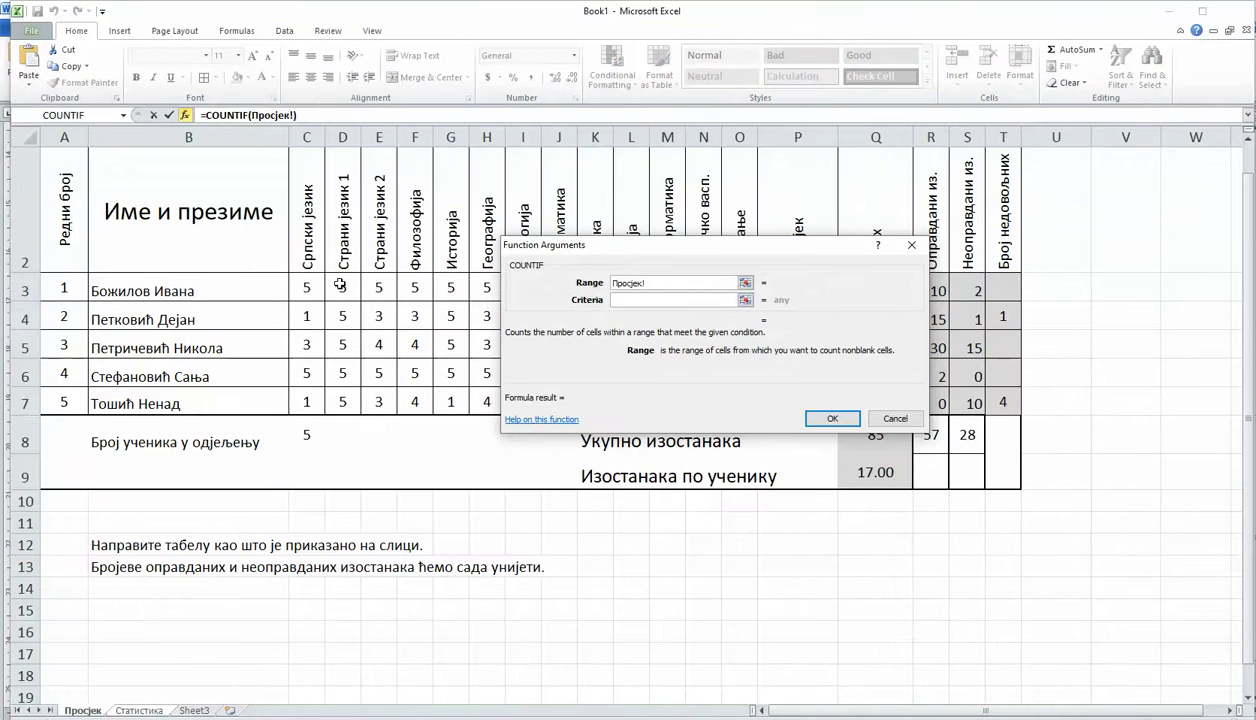
drag(340, 285, 344, 402)
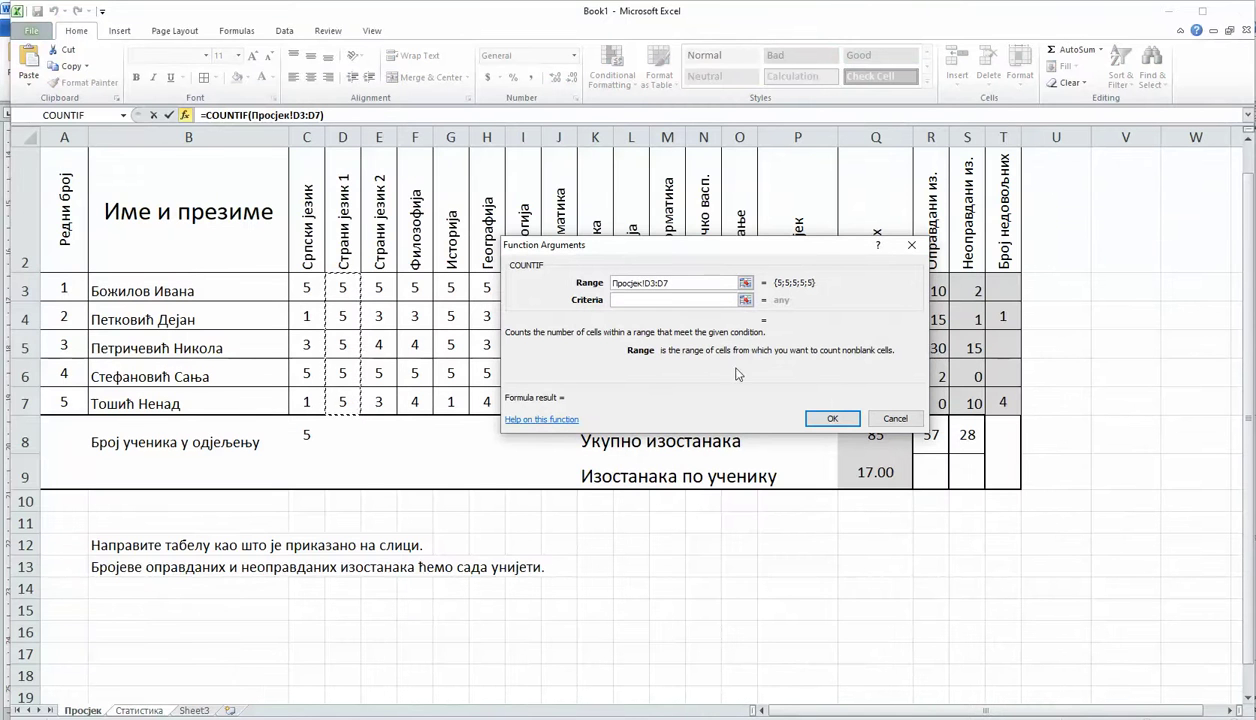
click(698, 300)
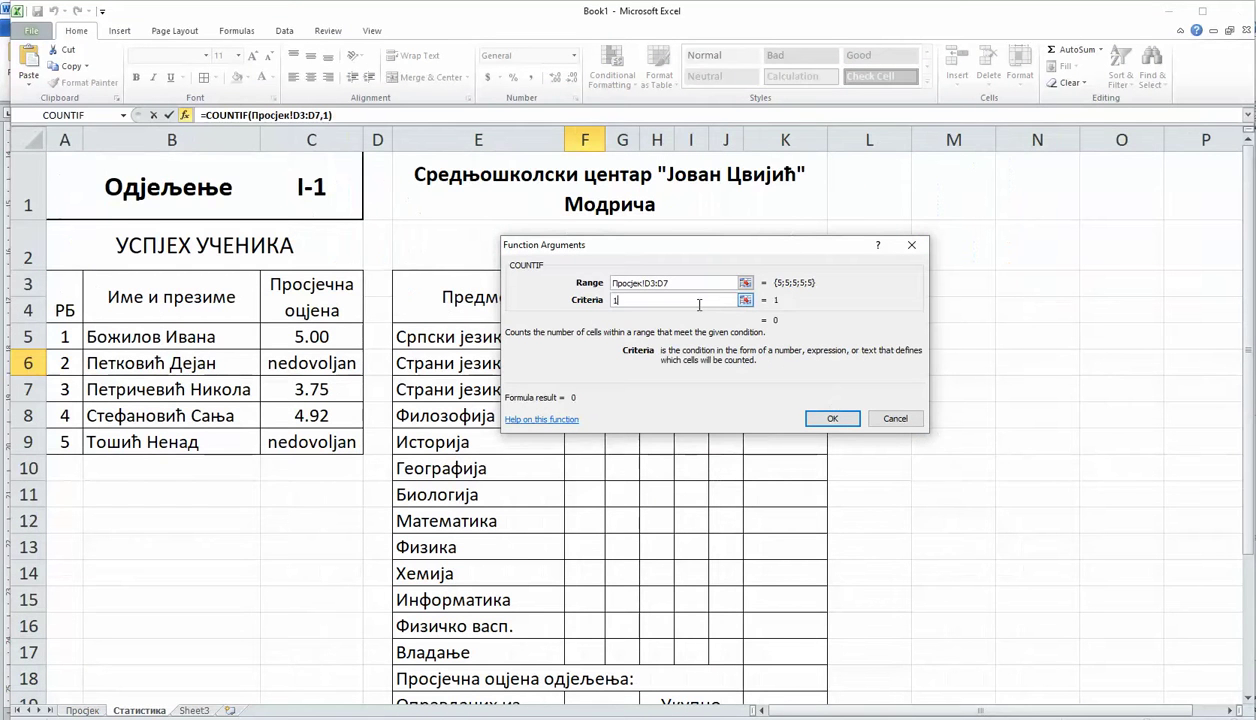
text(1)
key(Return)
- Insert a COUNTIF in G6 over Просјек!D3:D7 with criterion 2 for the Страни језик 1 grades
click(636, 369)
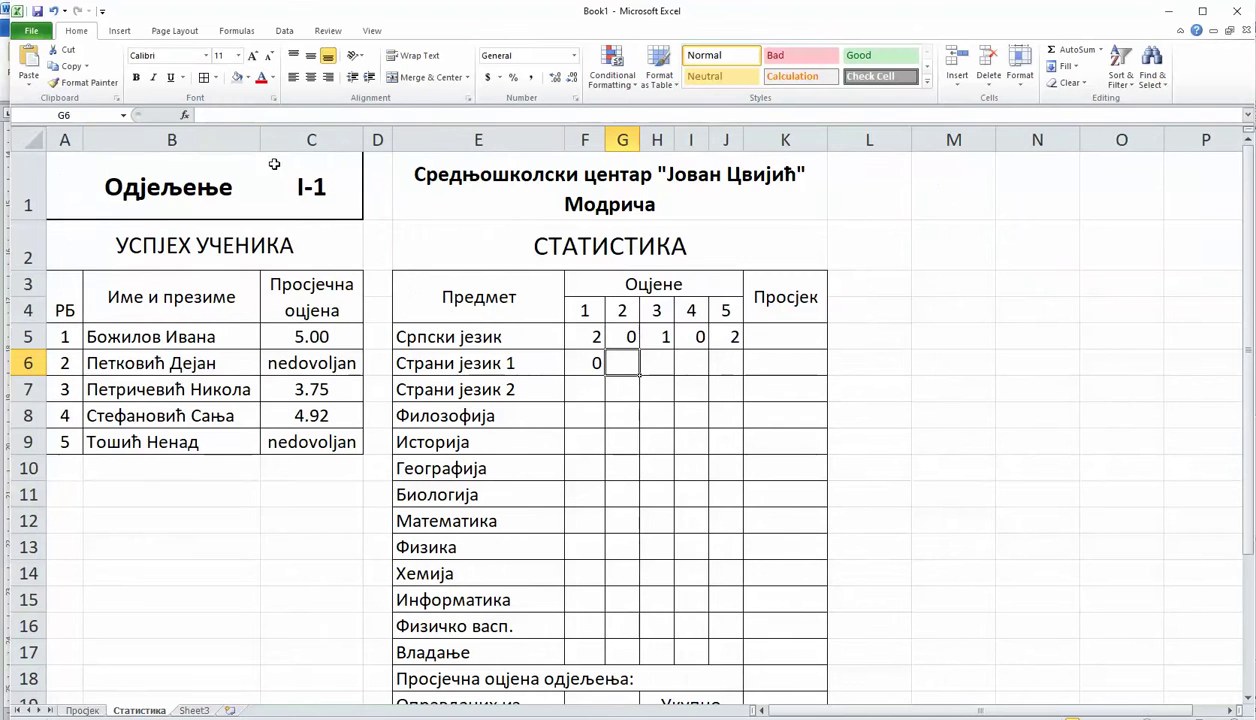
click(184, 115)
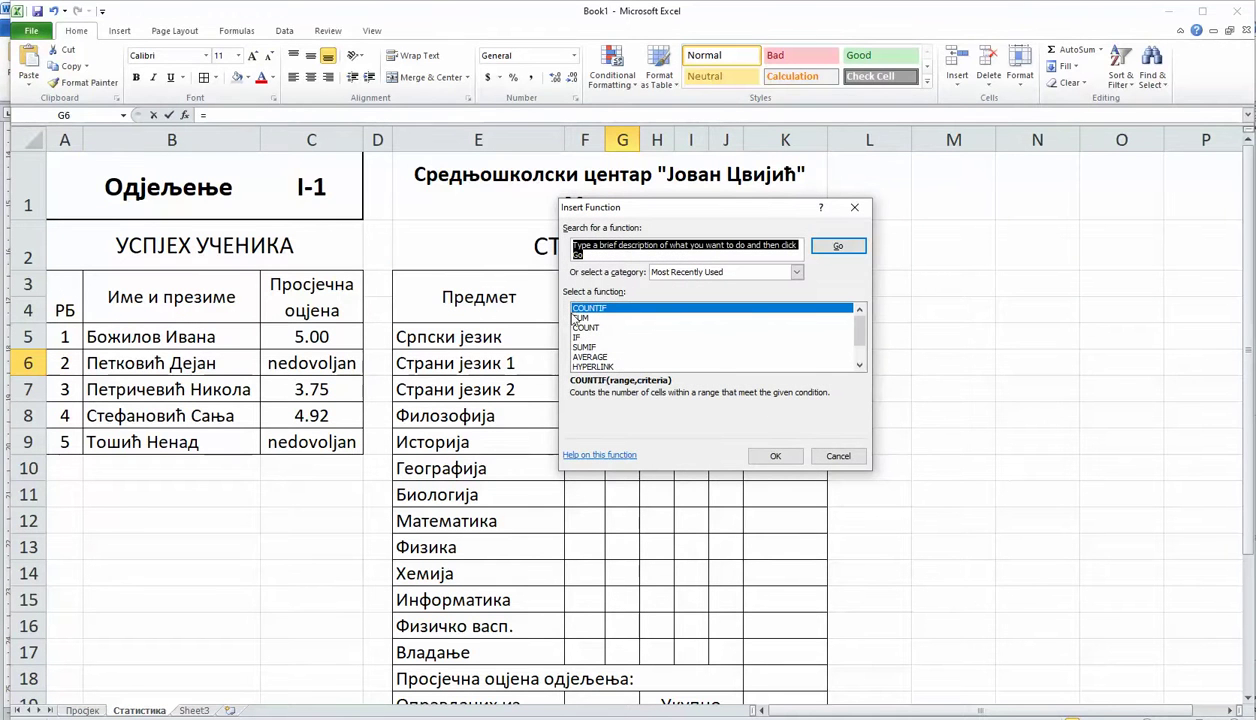
click(770, 455)
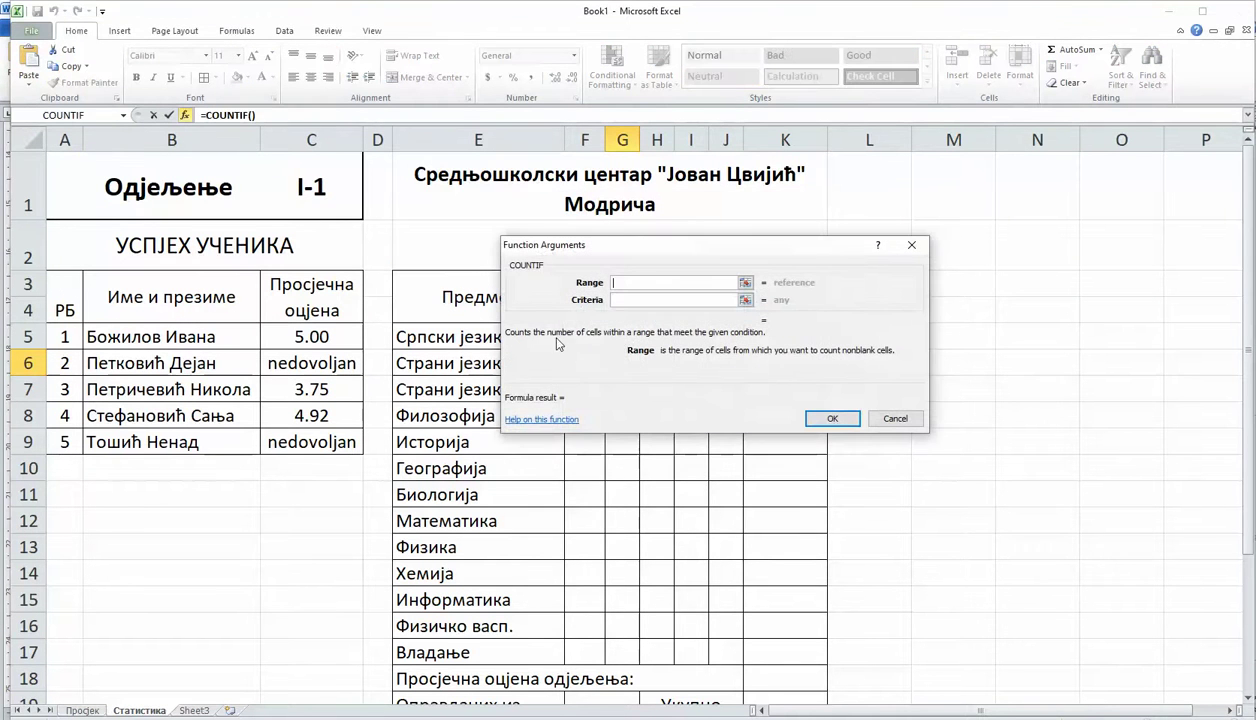
click(83, 710)
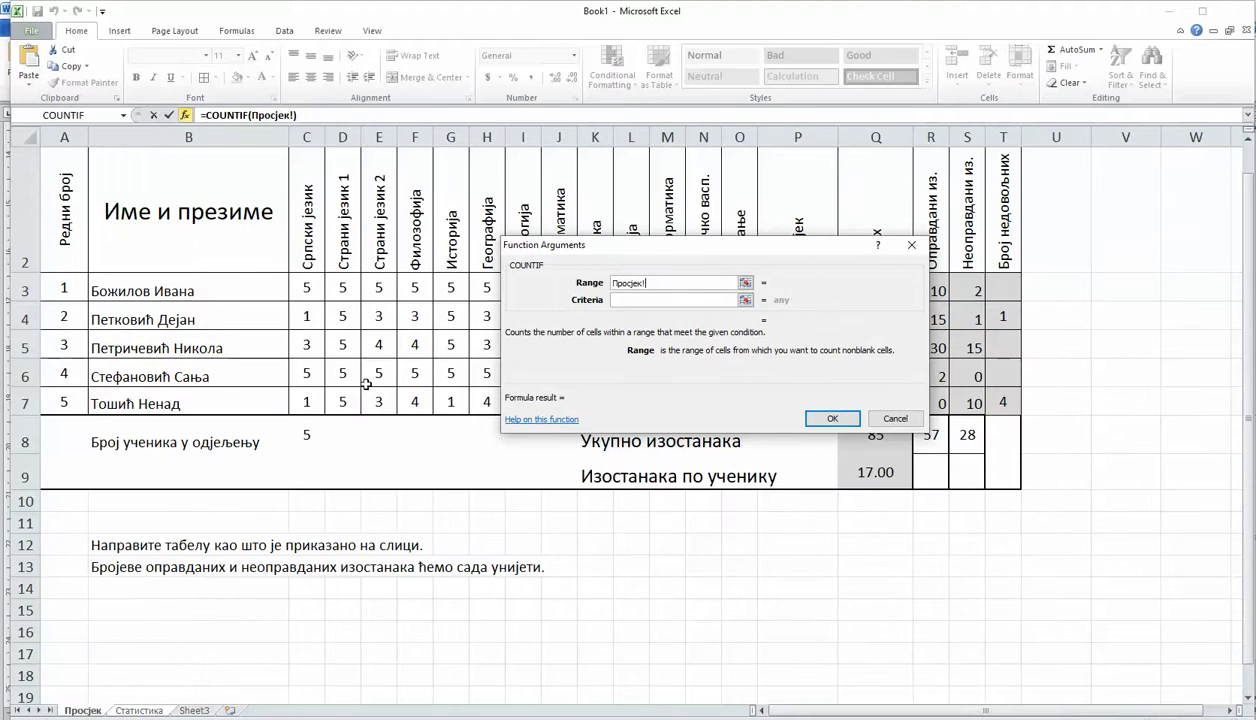
drag(344, 289, 345, 404)
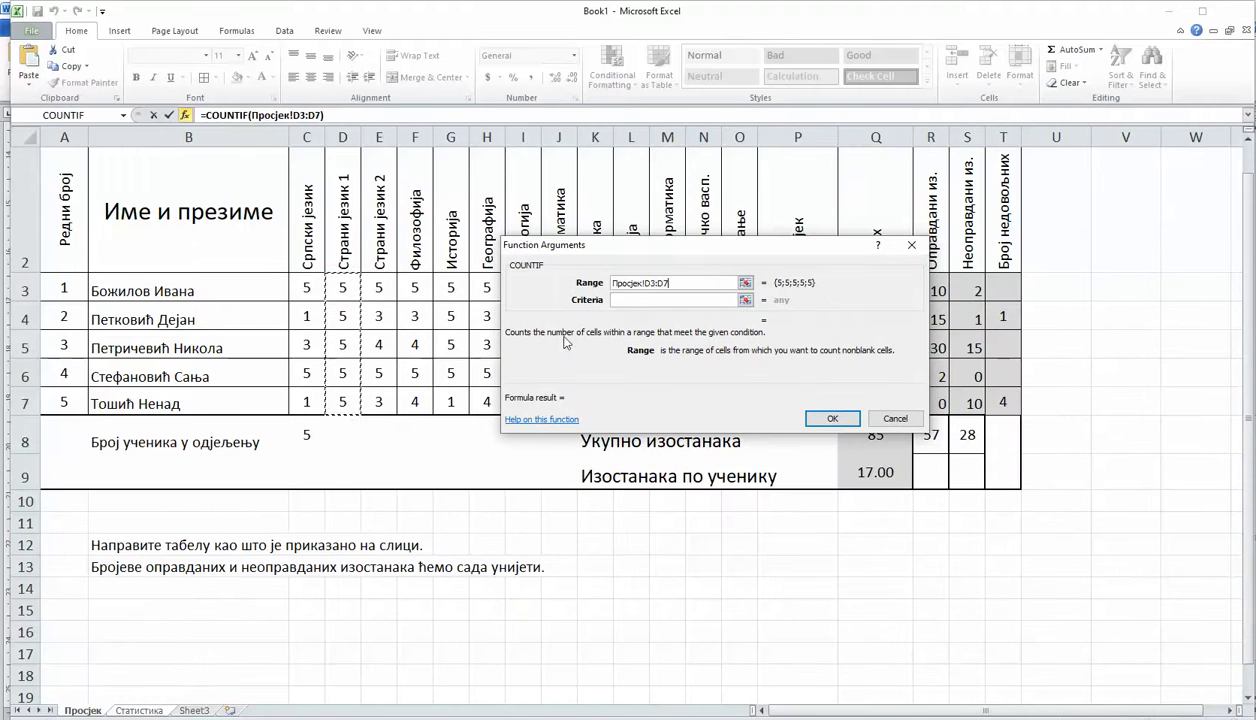
click(641, 302)
text(2)
key(Return)
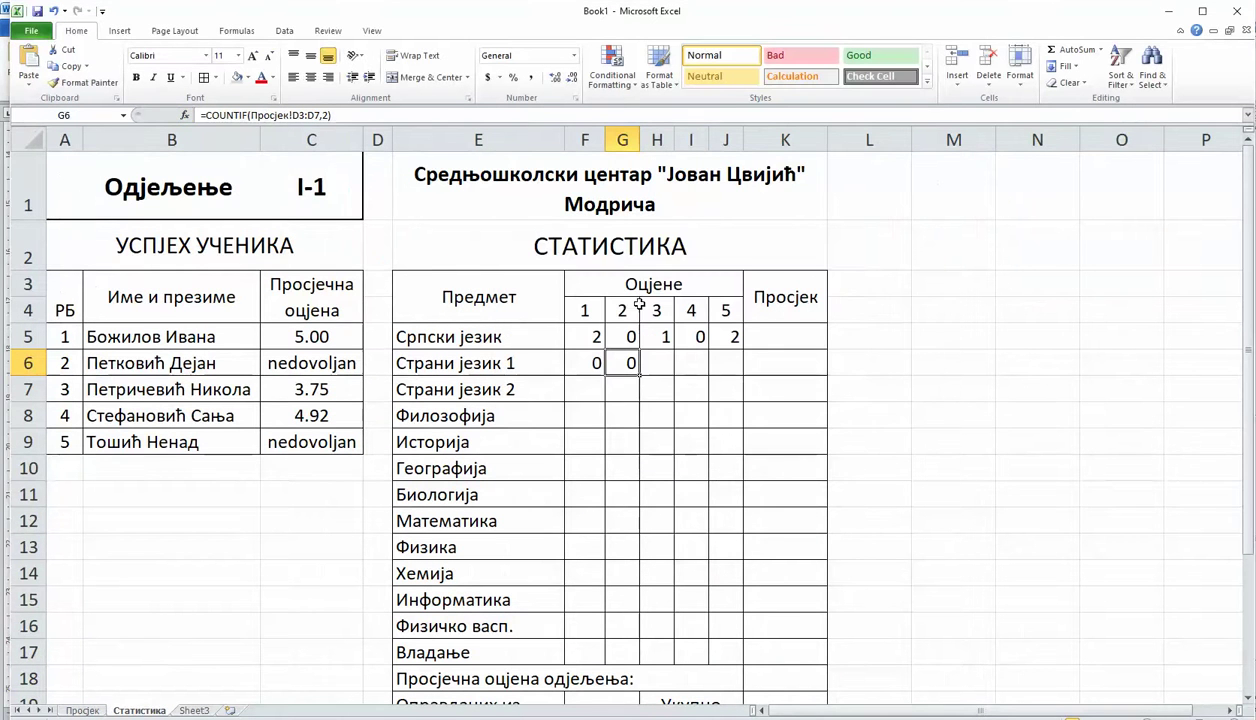
- Insert a COUNTIF in H6 over Просјек!D3:D7 with criterion 3 for the Страни језик 1 grades
click(662, 366)
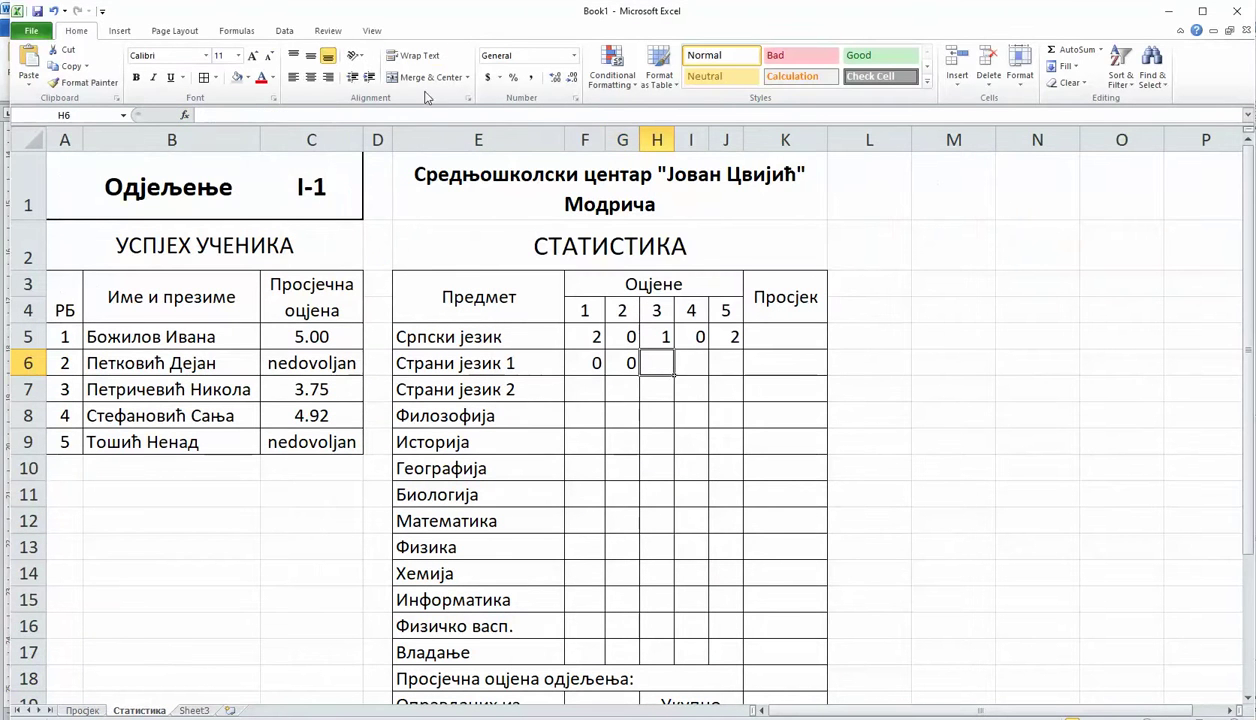
click(184, 116)
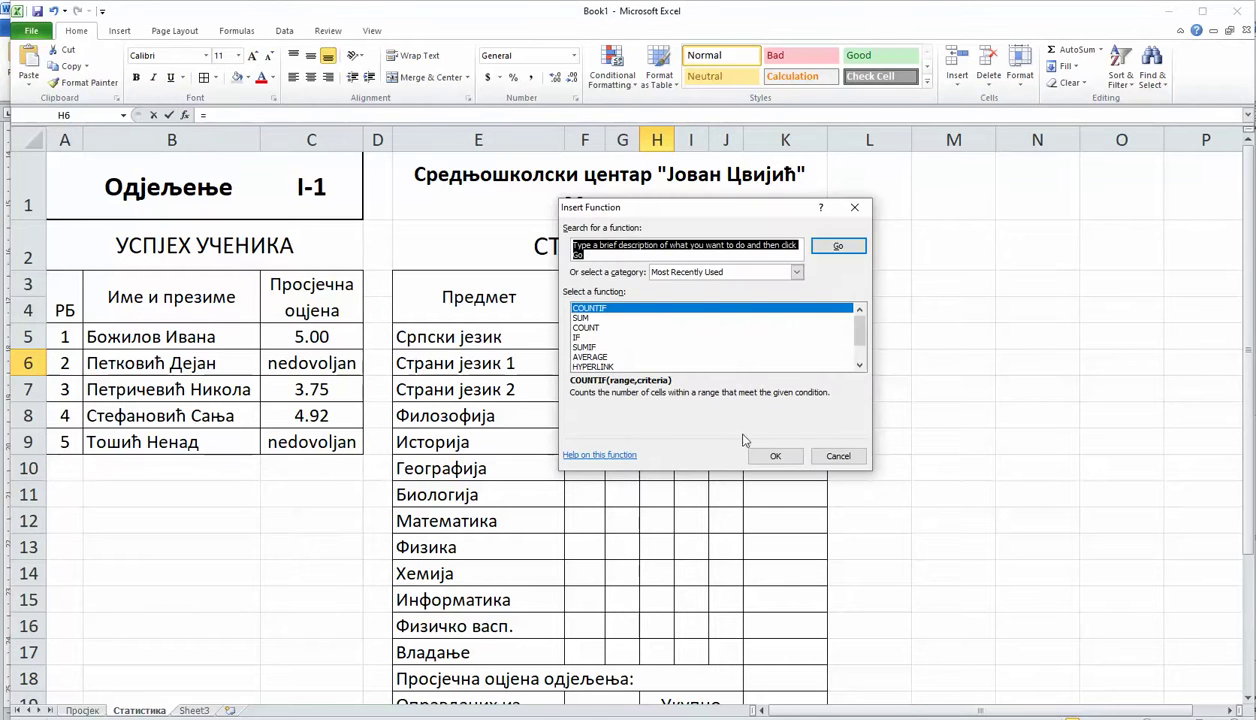
click(775, 456)
click(83, 710)
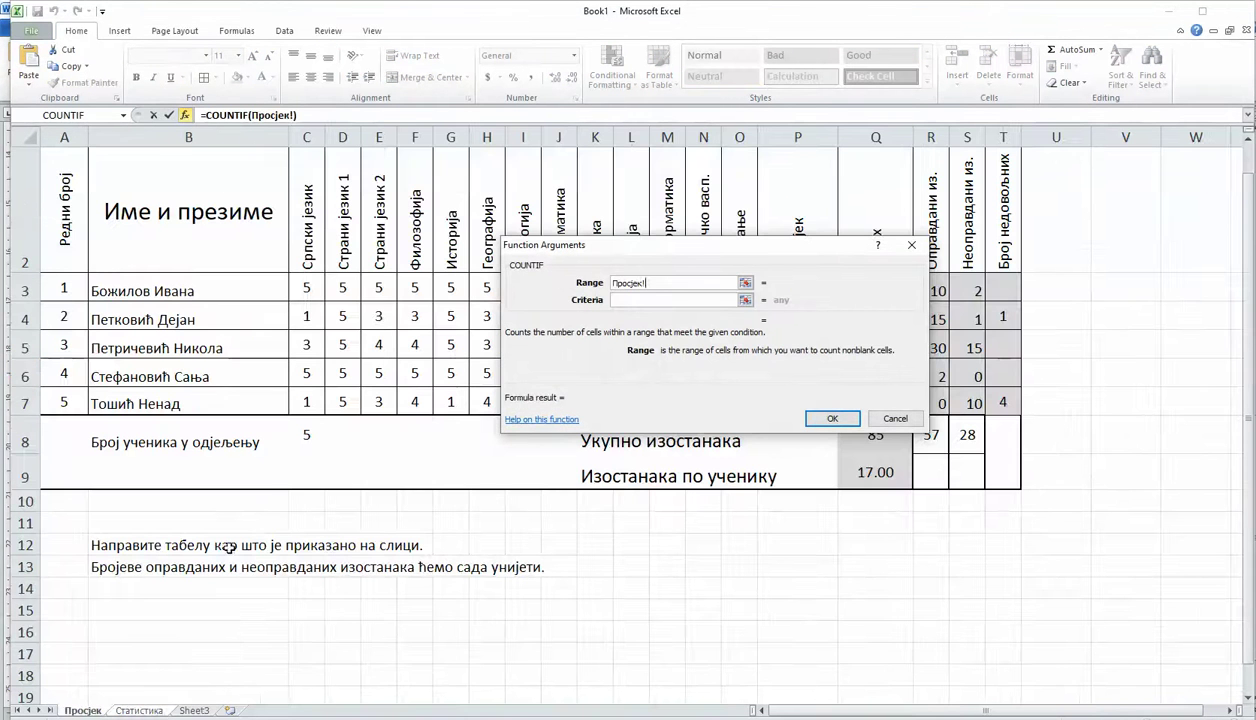
drag(338, 284, 343, 402)
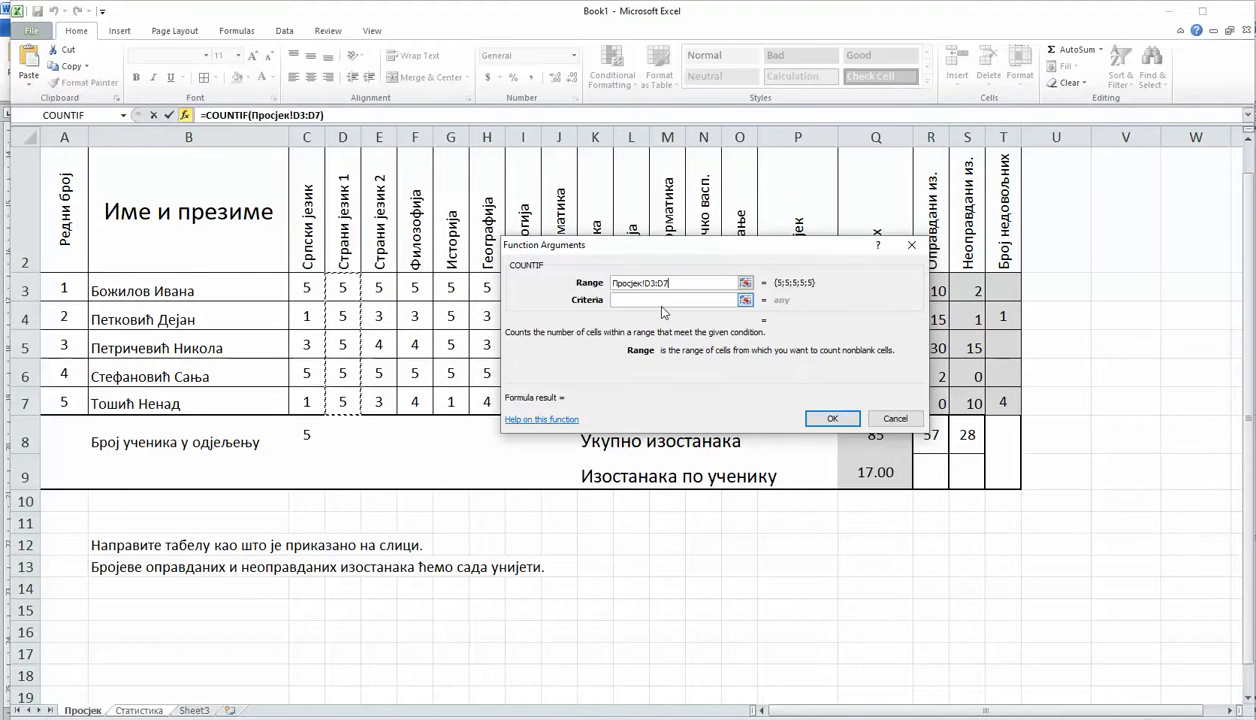
click(666, 300)
text(3)
key(Return)
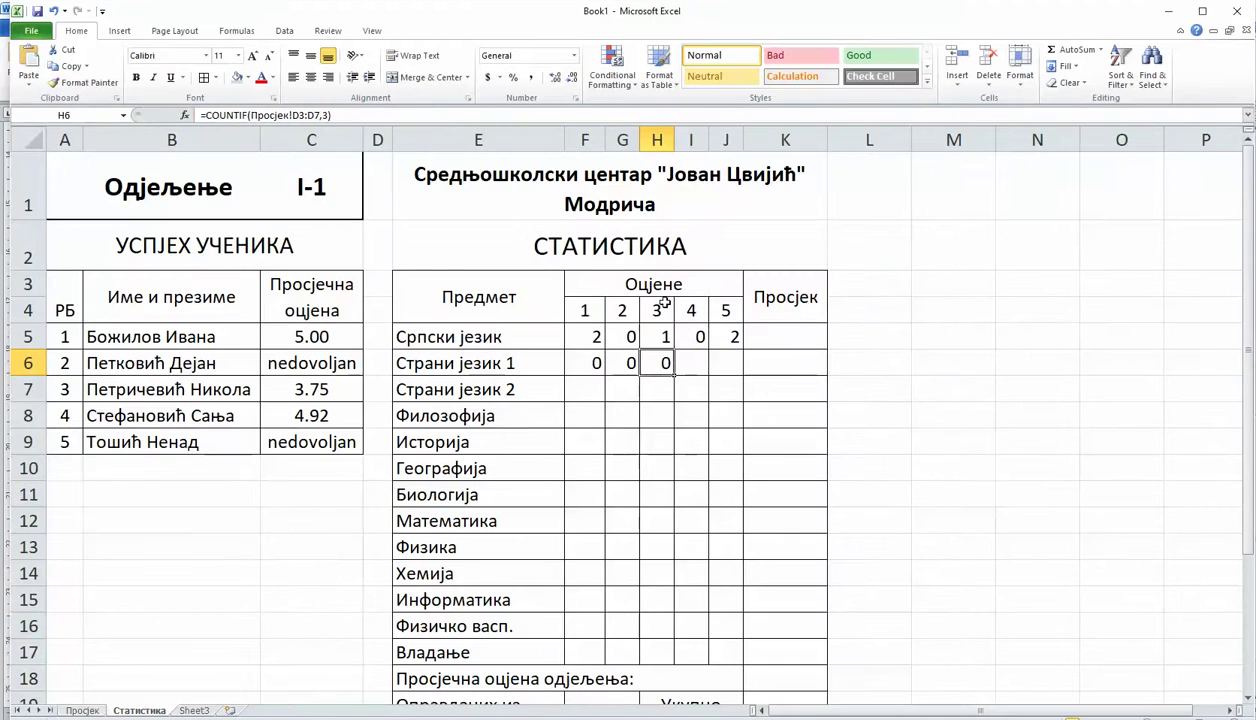
click(690, 362)
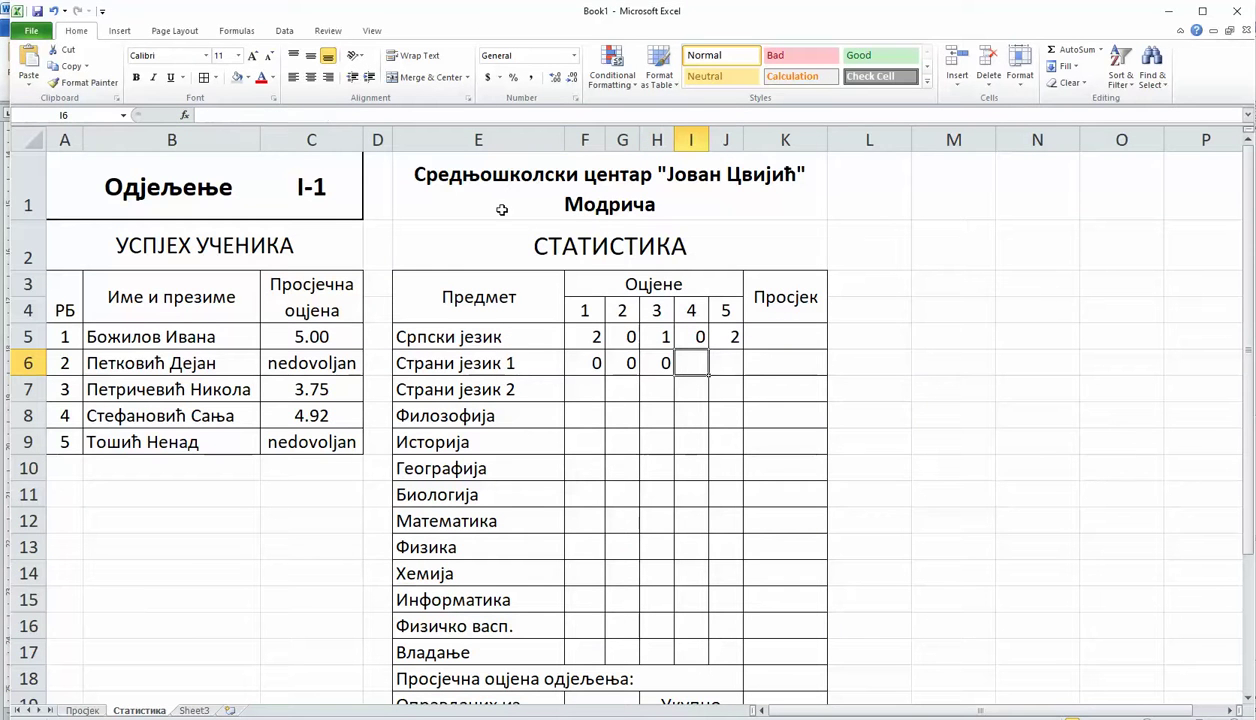
click(184, 115)
click(774, 455)
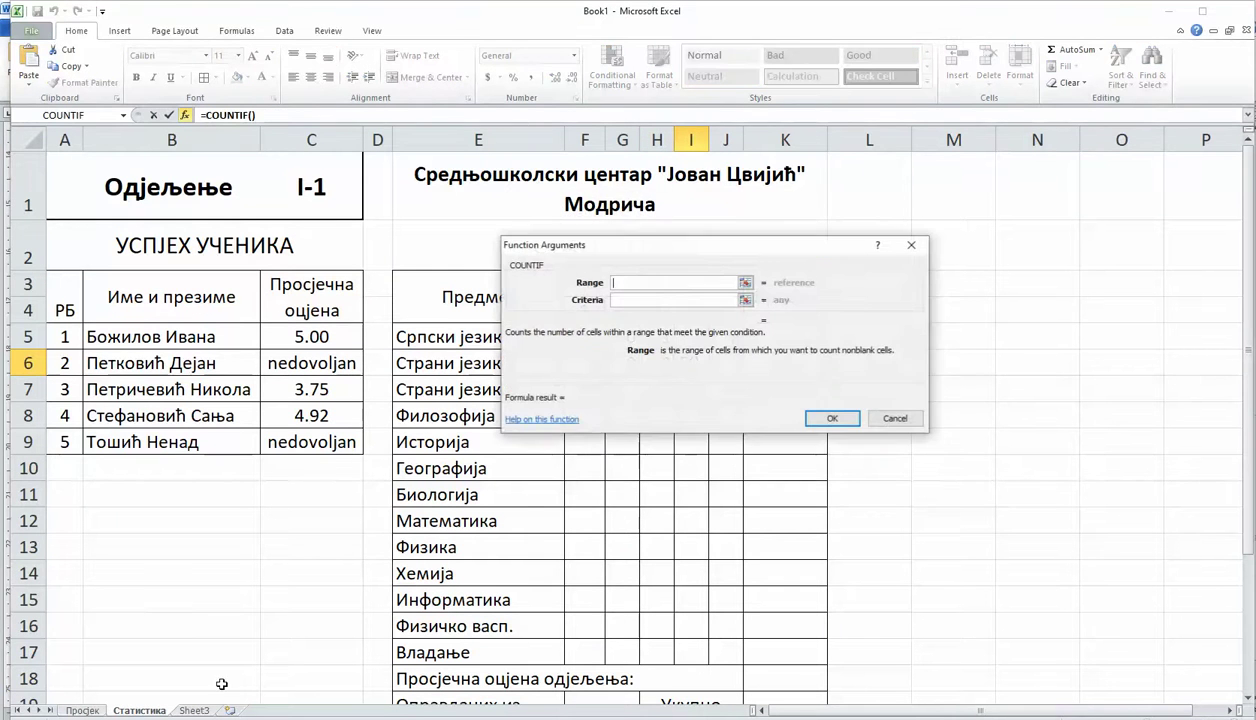
click(84, 710)
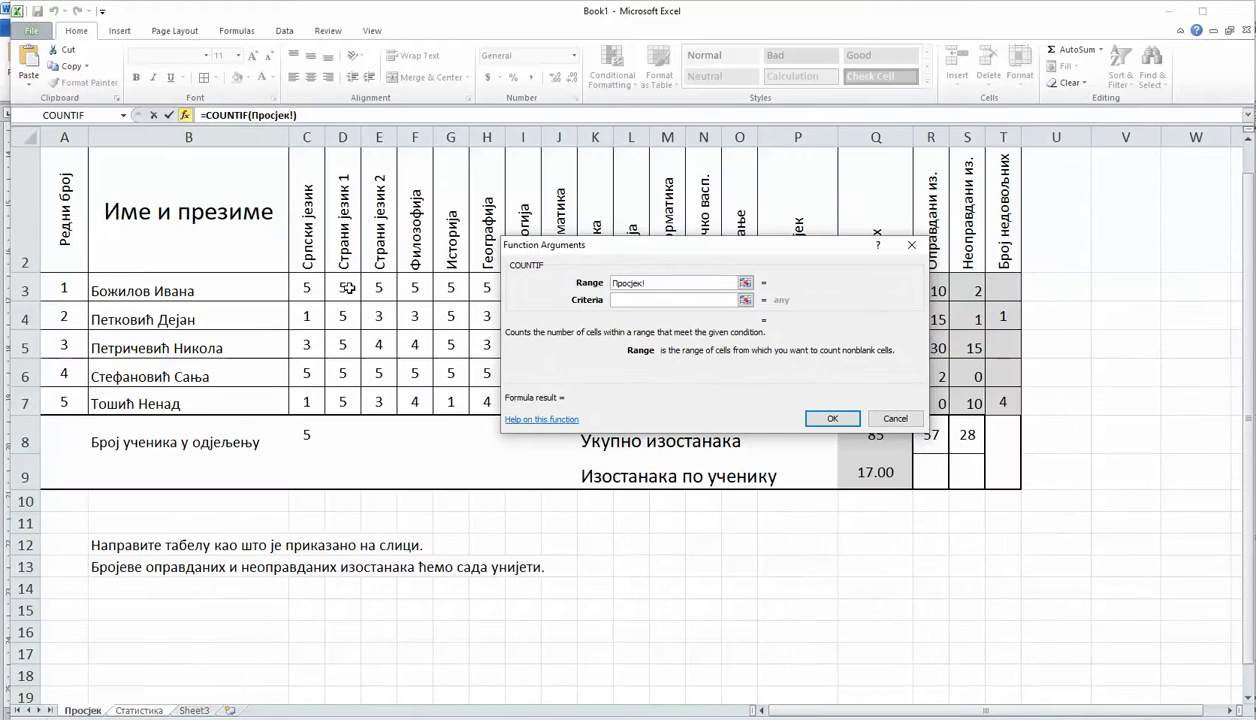
drag(347, 288, 343, 402)
click(821, 418)
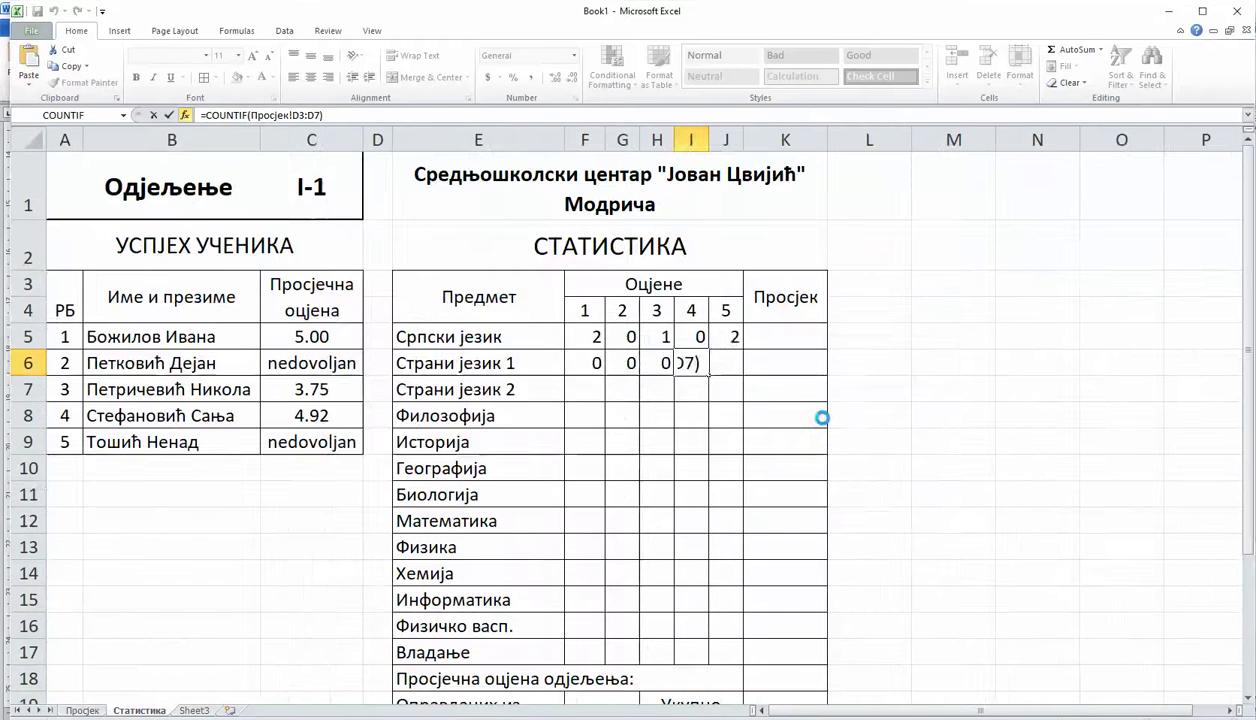
click(636, 424)
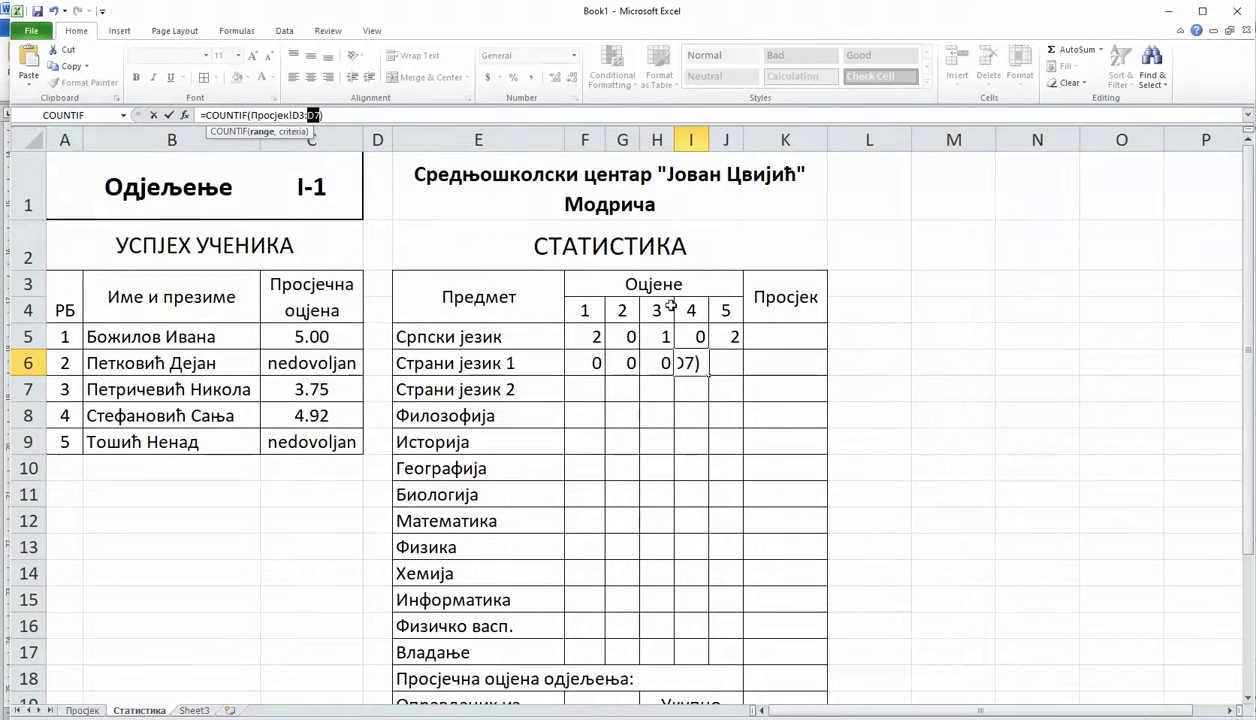
click(154, 114)
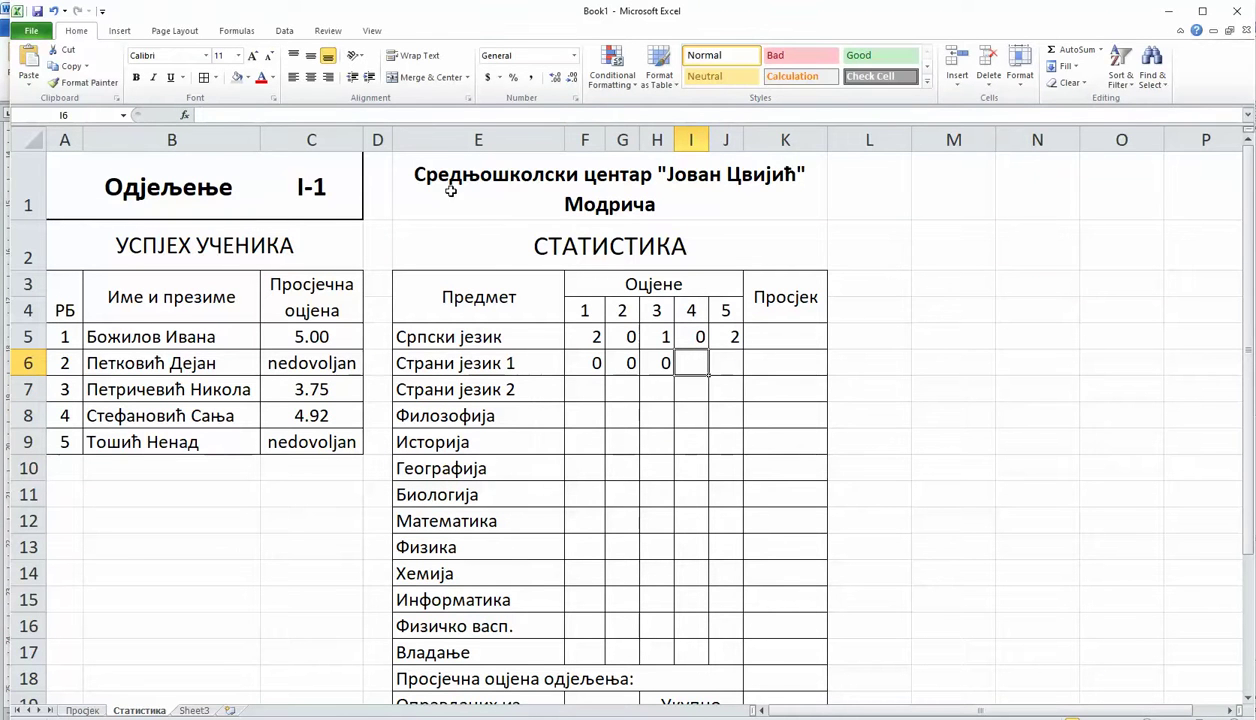
- Insert a COUNTIF in I6 over Просјек!D3:D7 with criterion 4 for the Страни језик 1 grades
click(184, 115)
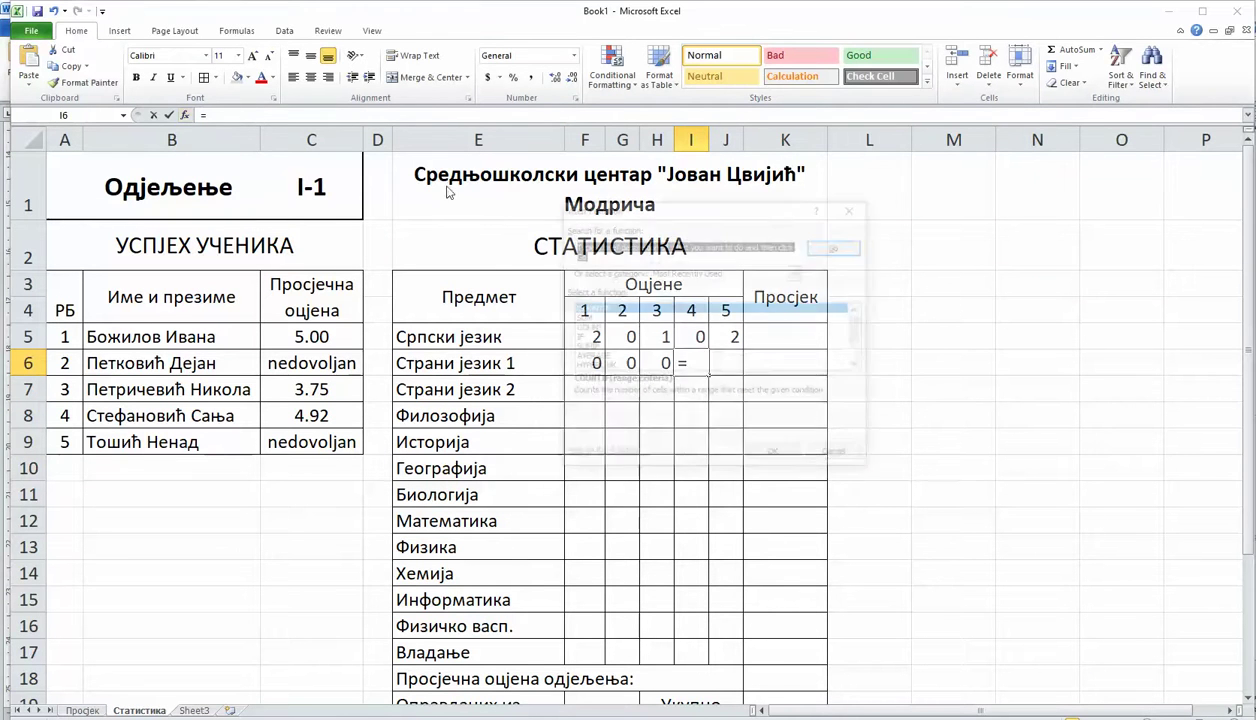
click(760, 450)
click(99, 712)
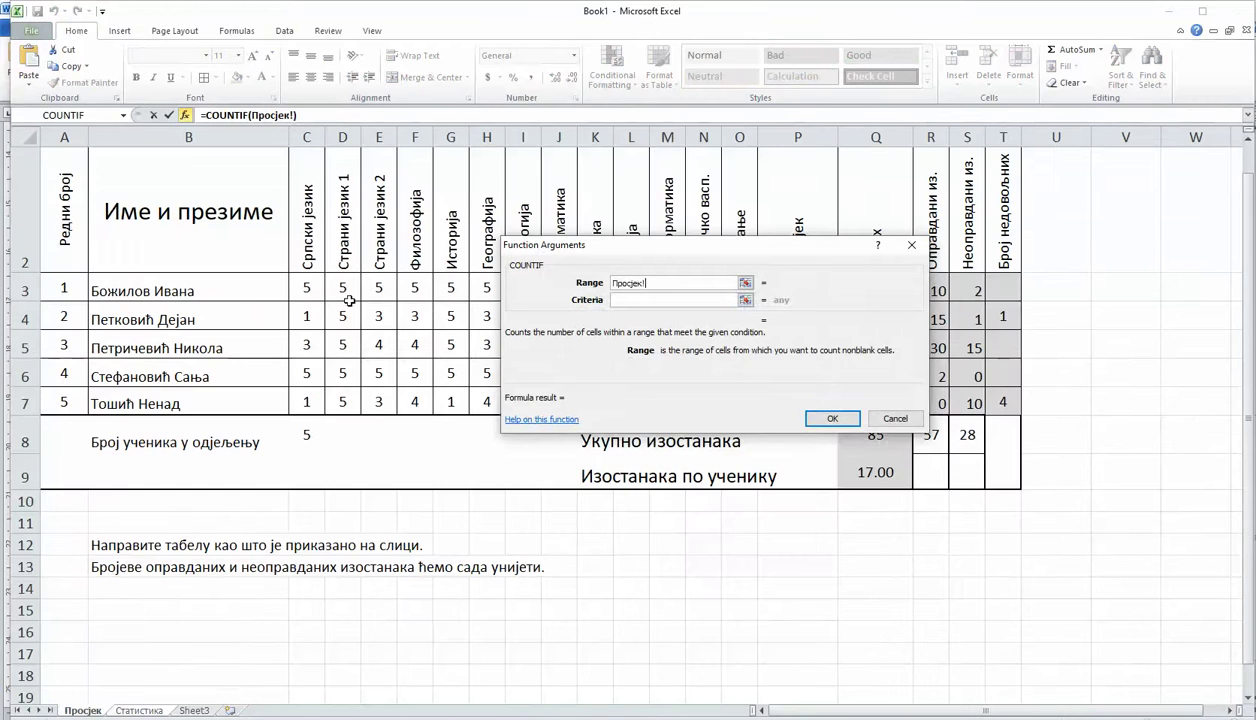
drag(343, 290, 350, 402)
click(631, 299)
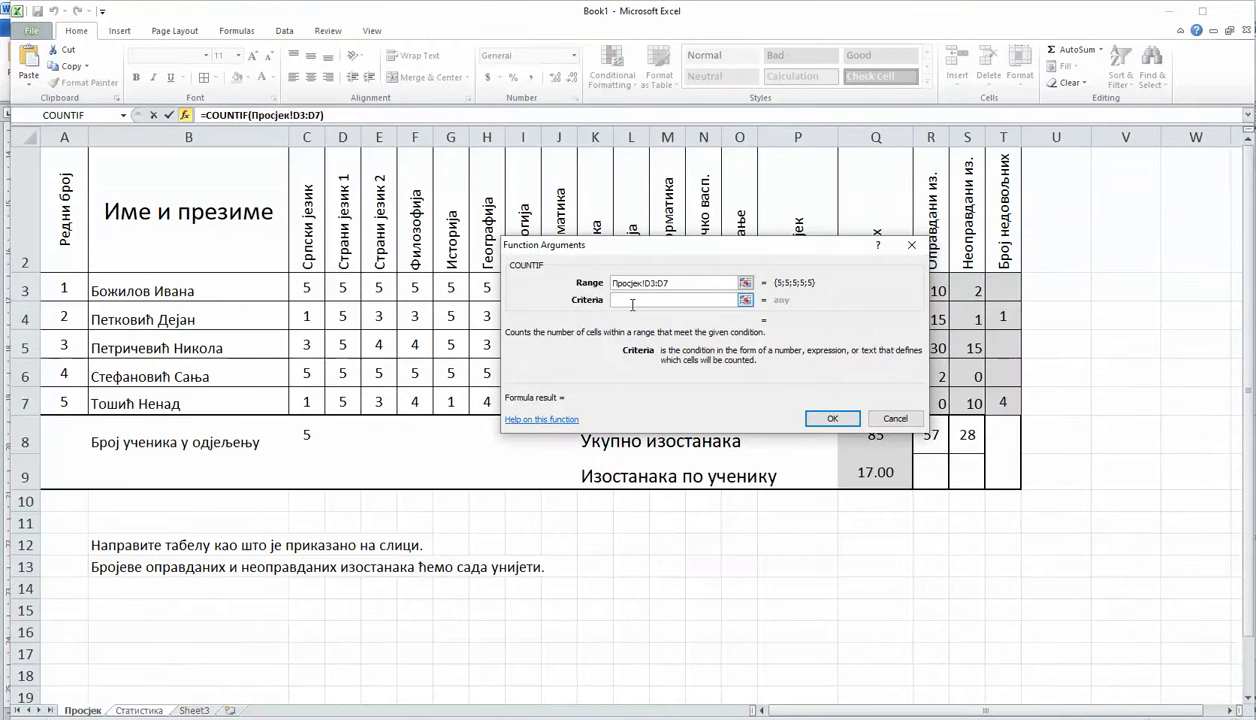
text(4)
key(Return)
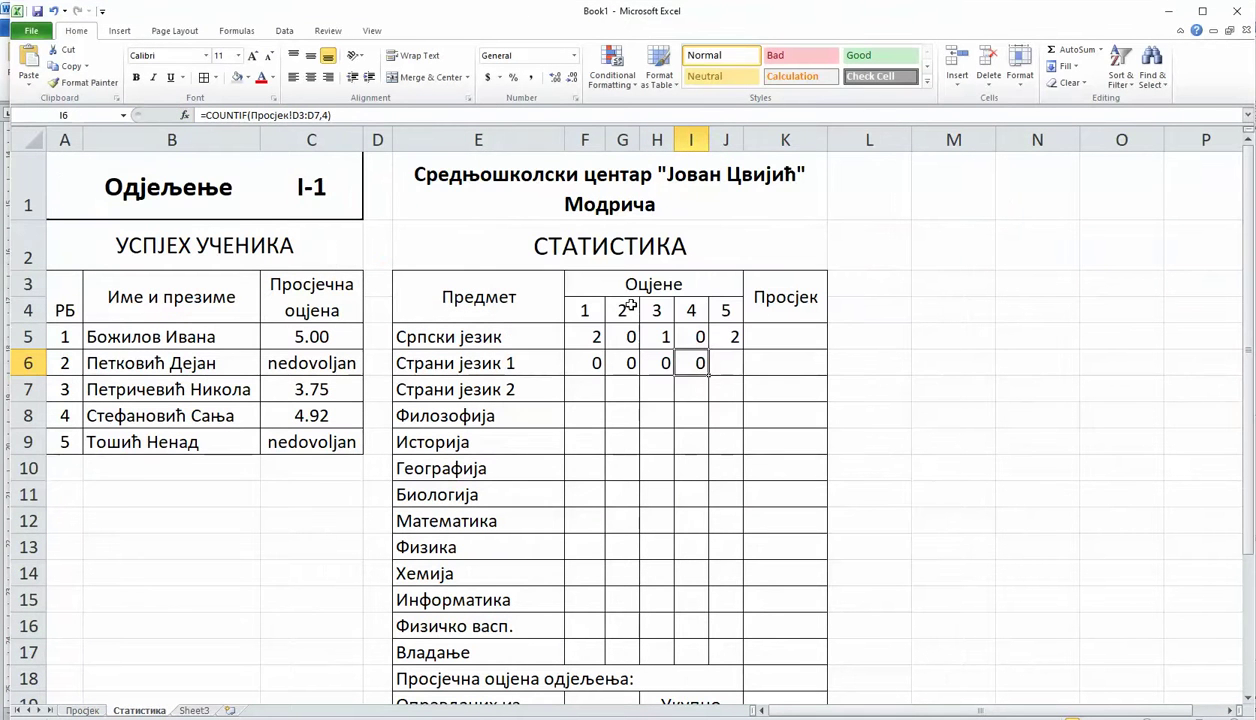
- Insert a COUNTIF in J6 over Просјек!D3:D7 with criterion 5 for the Страни језик 1 grades
click(730, 372)
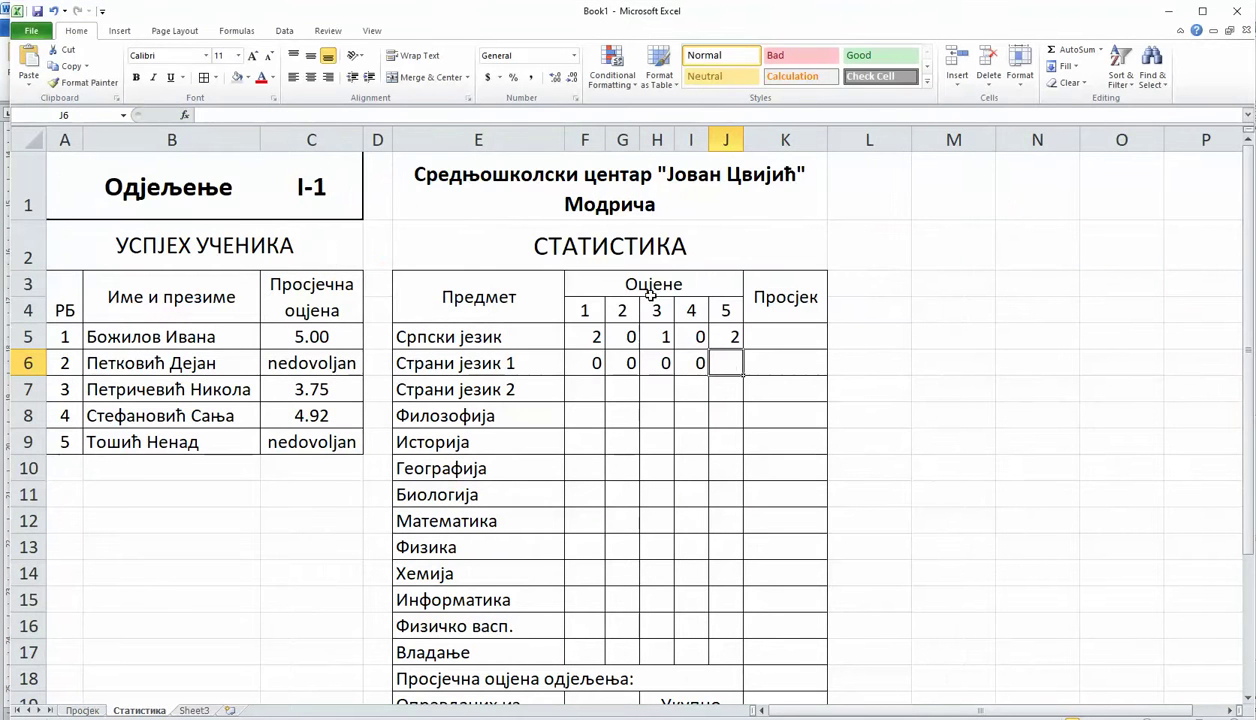
click(185, 116)
click(590, 328)
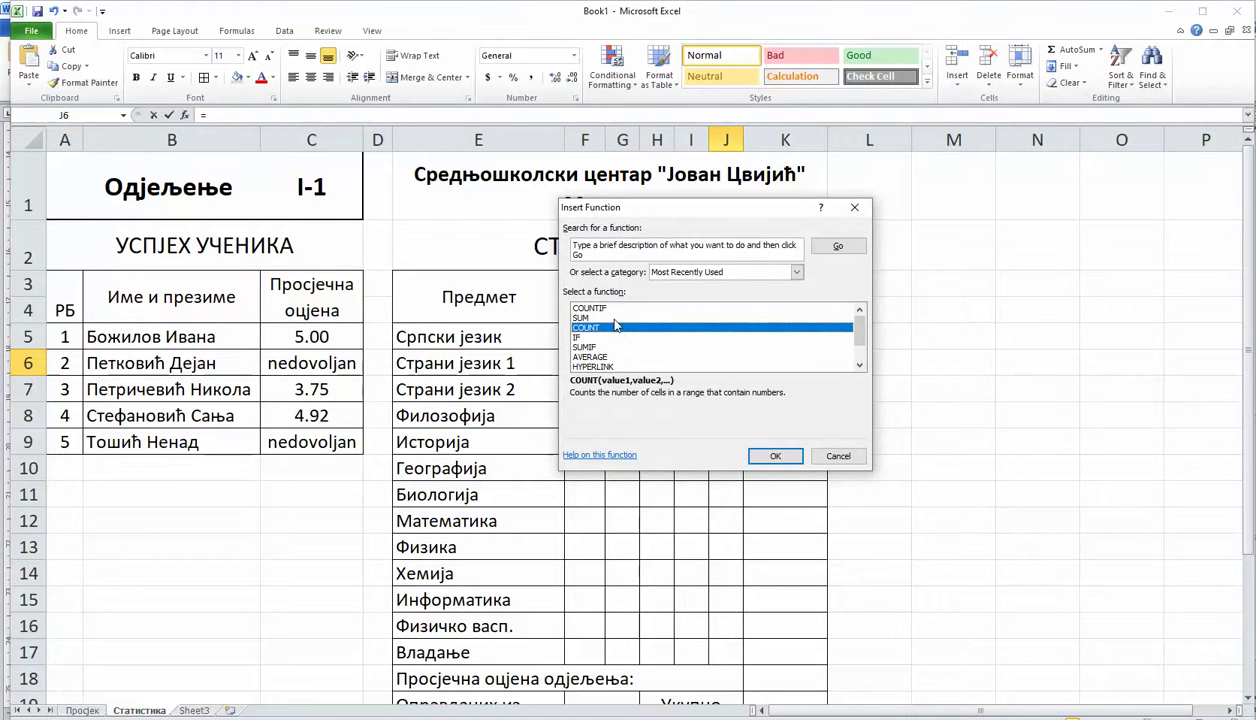
click(612, 309)
click(760, 452)
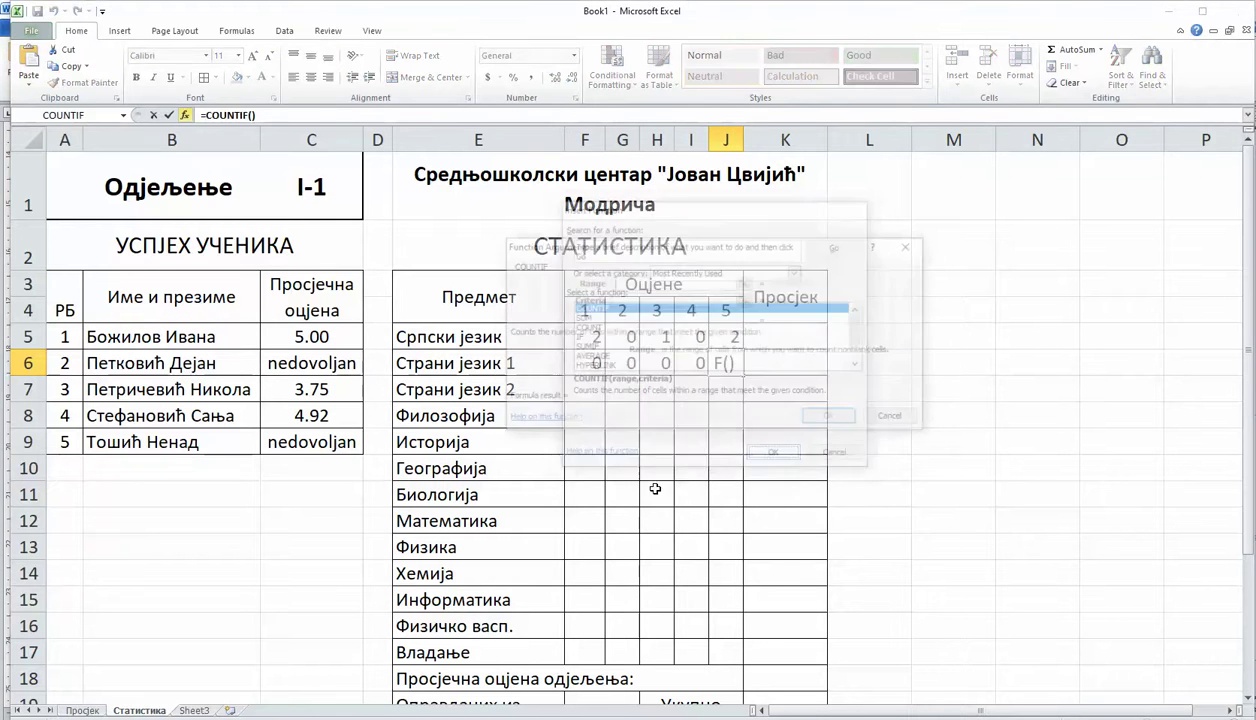
click(95, 711)
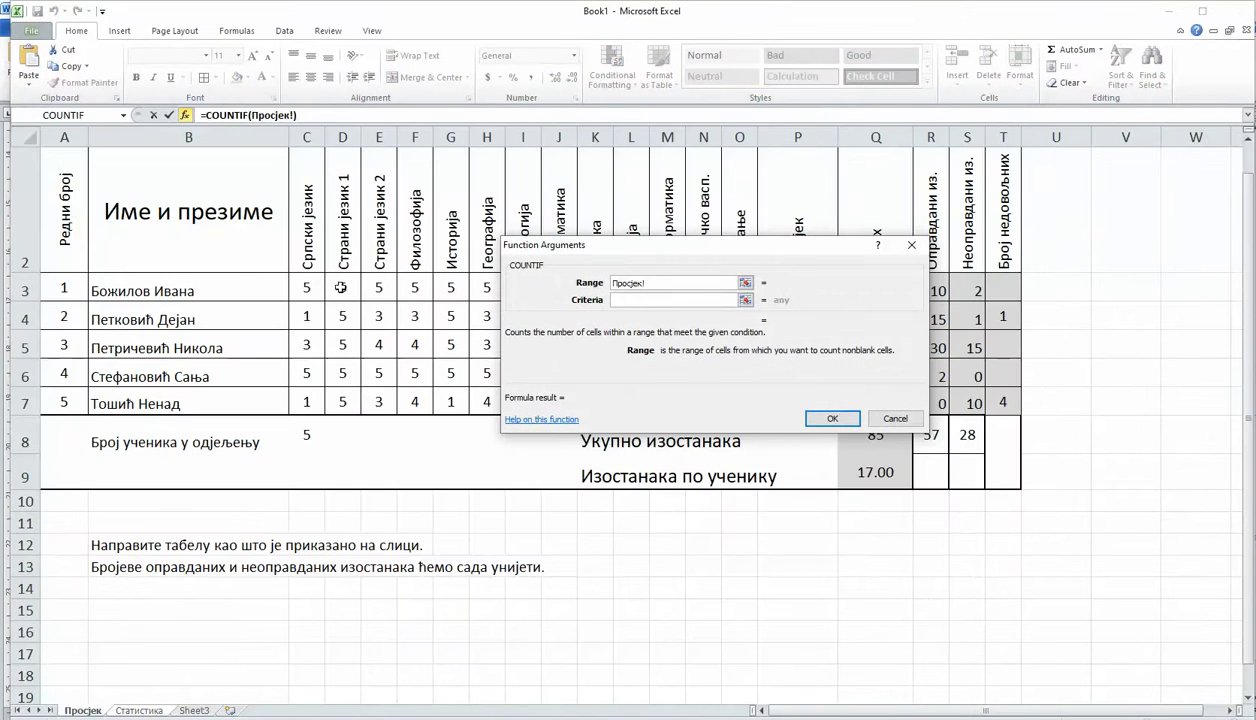
drag(341, 287, 342, 402)
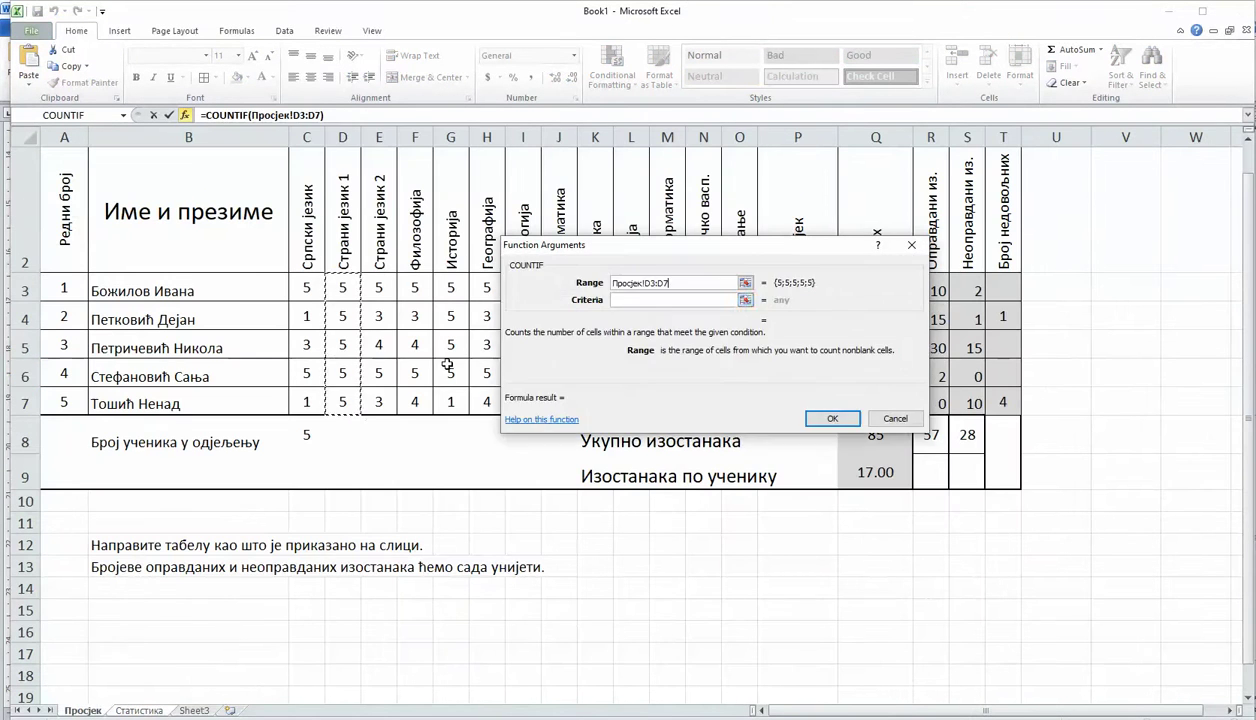
click(665, 300)
text(5)
key(Return)
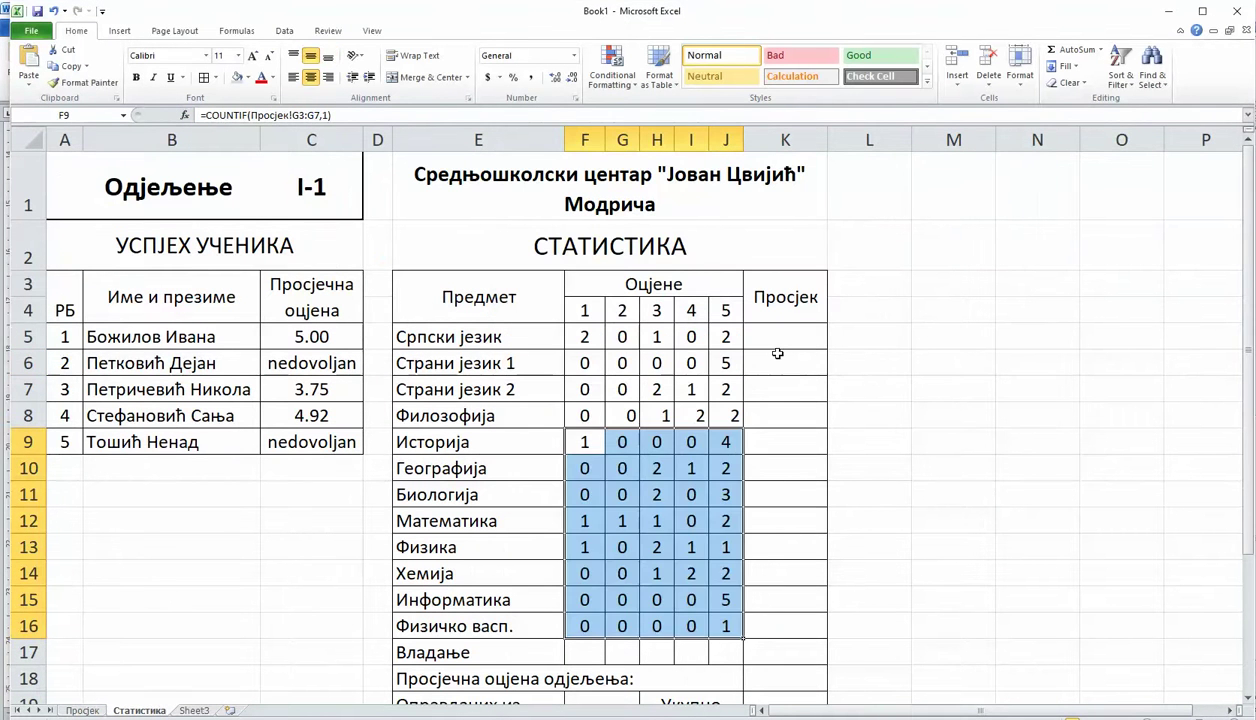
click(774, 333)
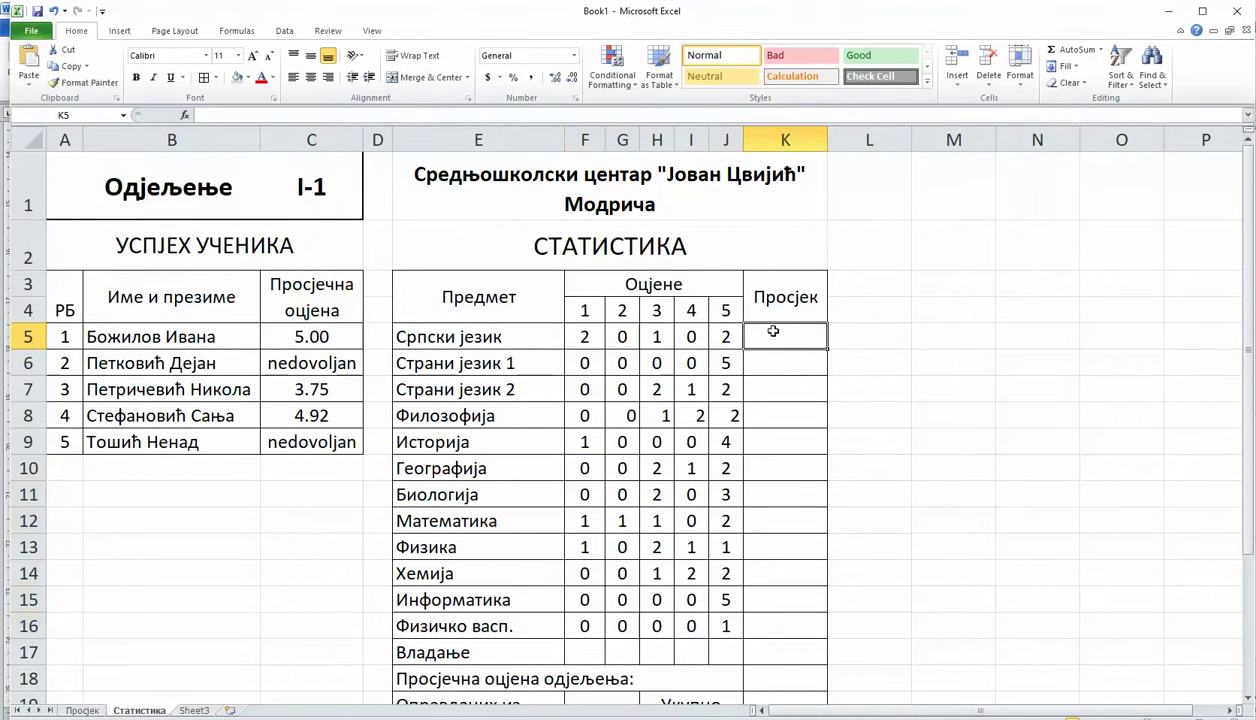
click(185, 115)
click(840, 357)
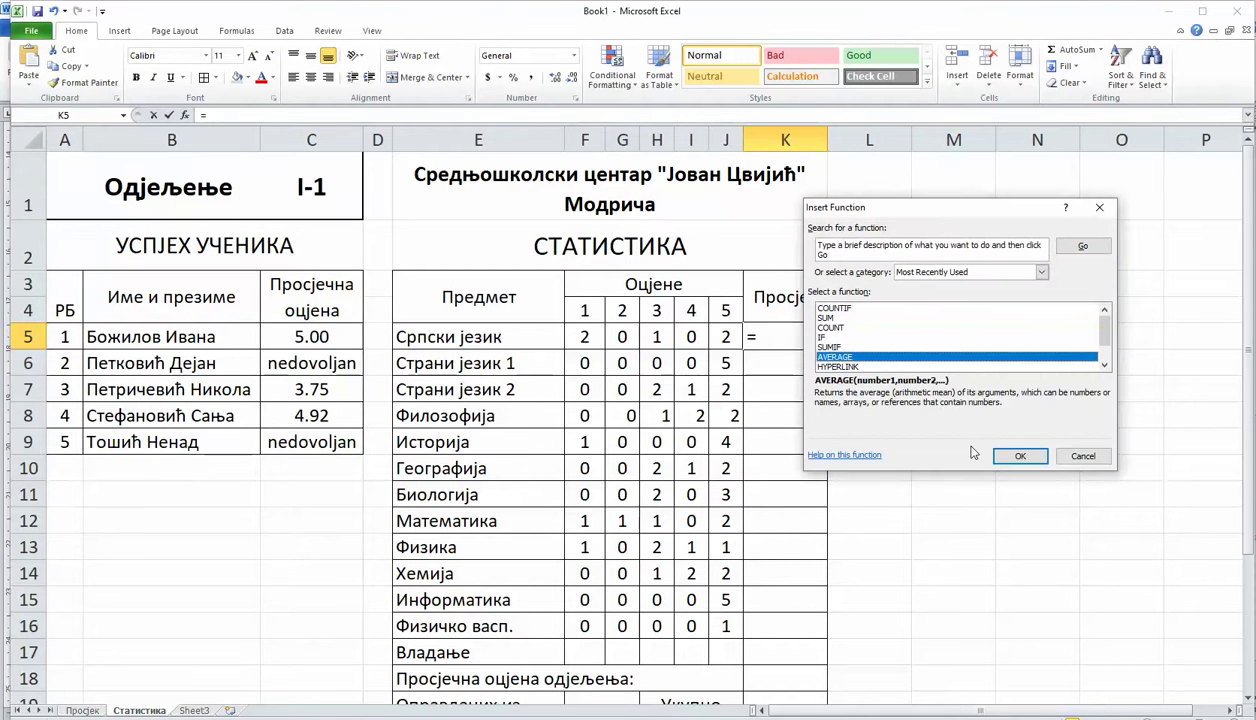
click(1020, 456)
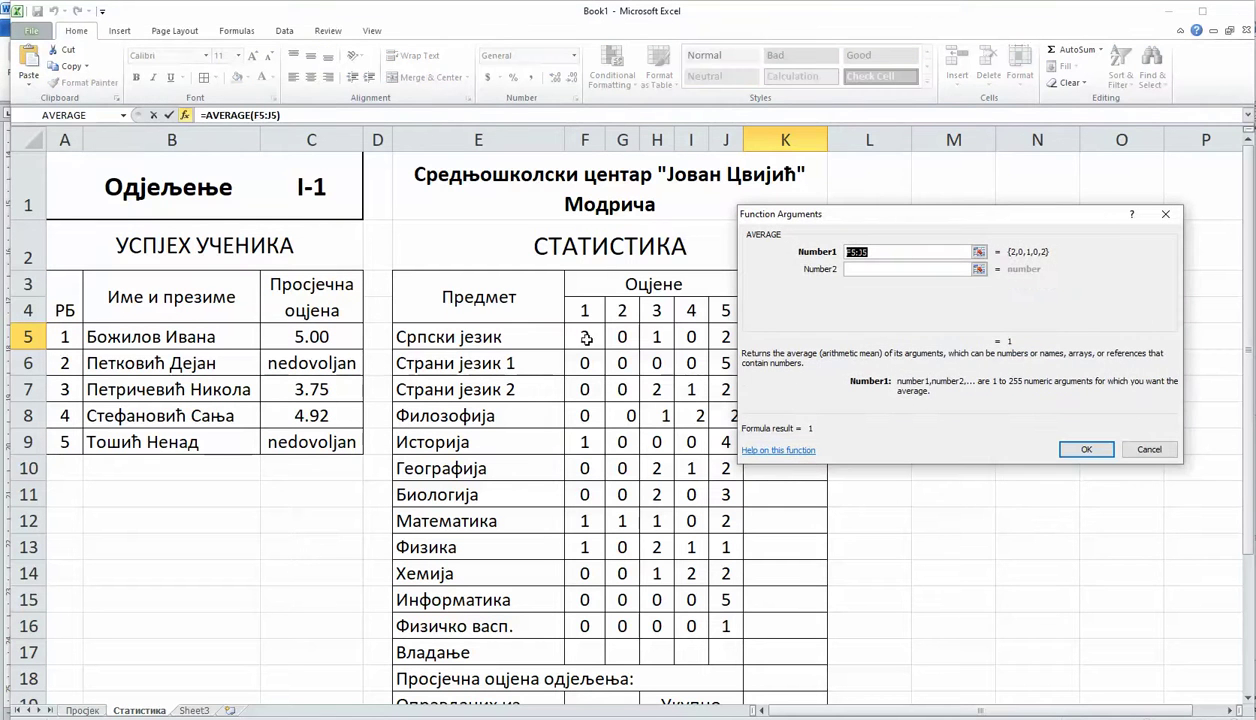
mouse_move(578, 335)
mouse_down()
mouse_move(722, 340)
mouse_move(585, 340)
mouse_up()
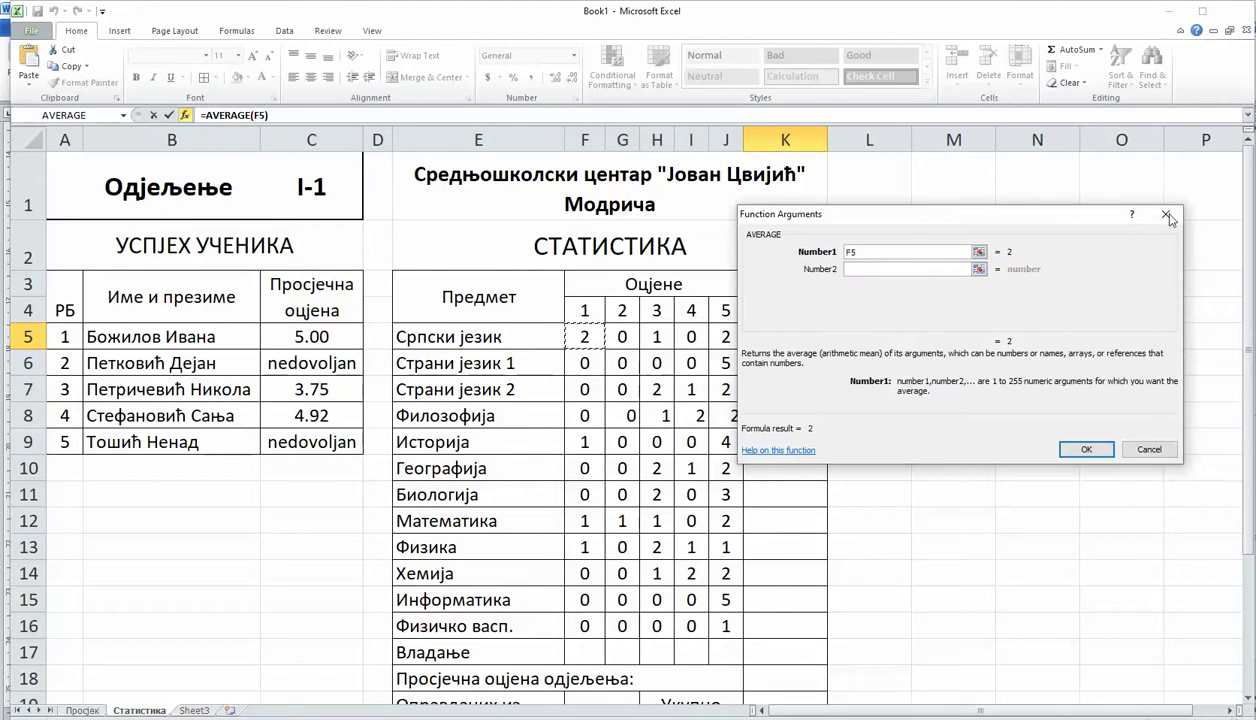
click(1164, 219)
- Enter the formula =(F5*1+G5*2+H5*3+I5*4+J5/5)/5 in K5 for the Српски језик average
text(=()
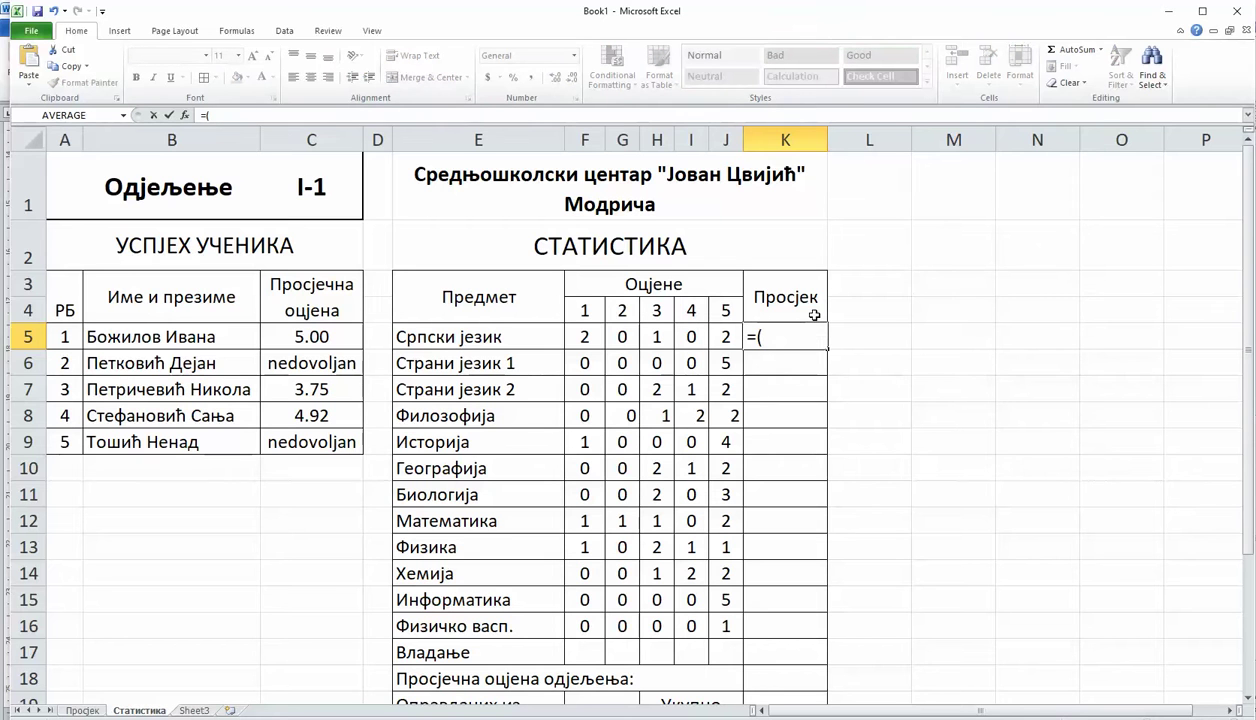
click(586, 339)
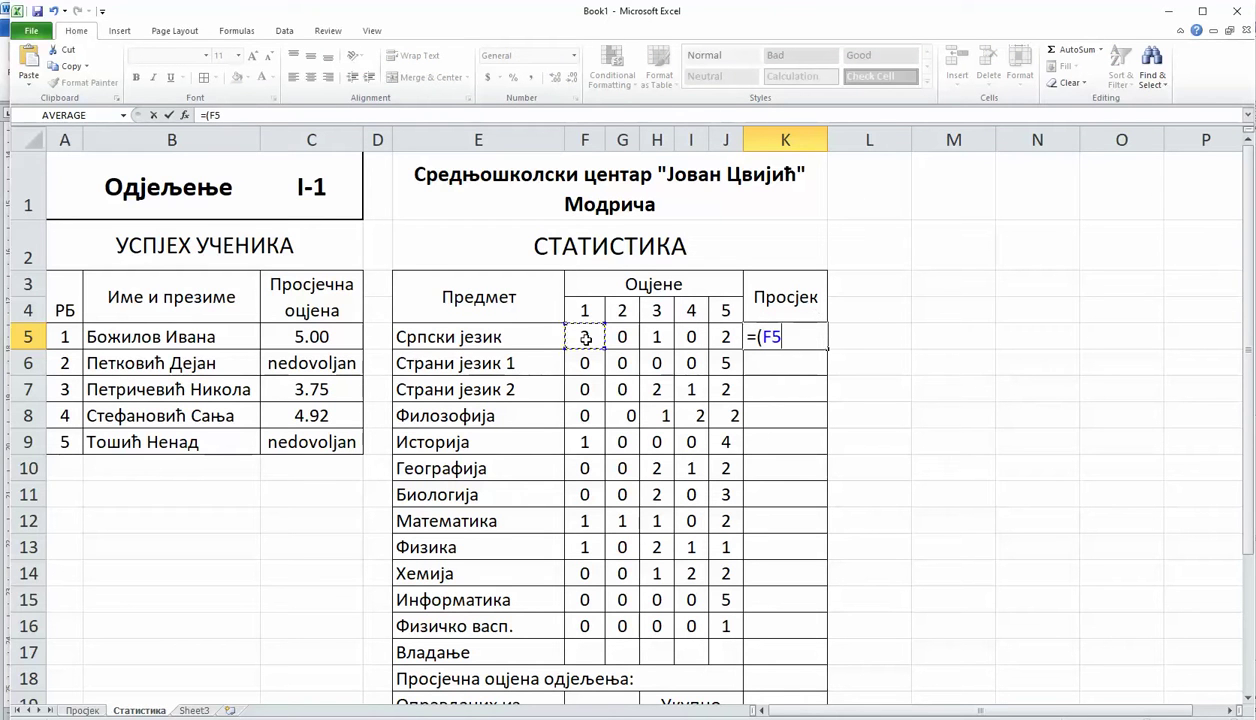
text(*1+)
click(624, 336)
text(*2+)
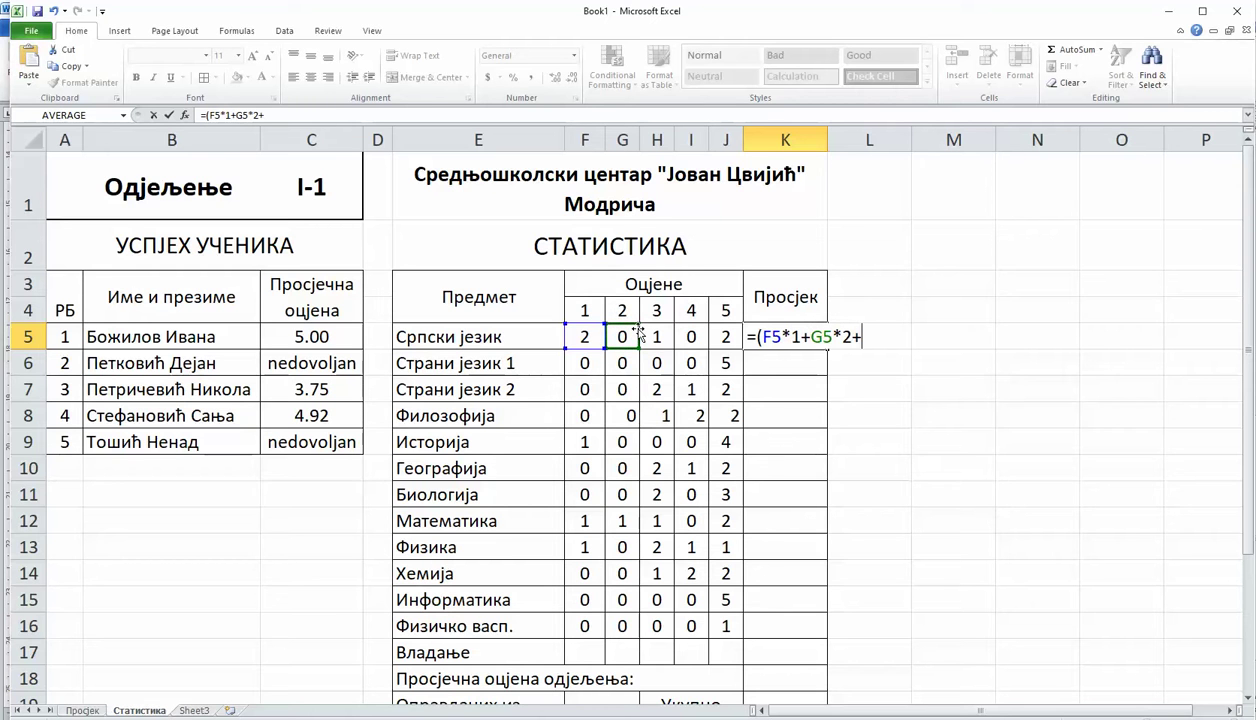
click(659, 337)
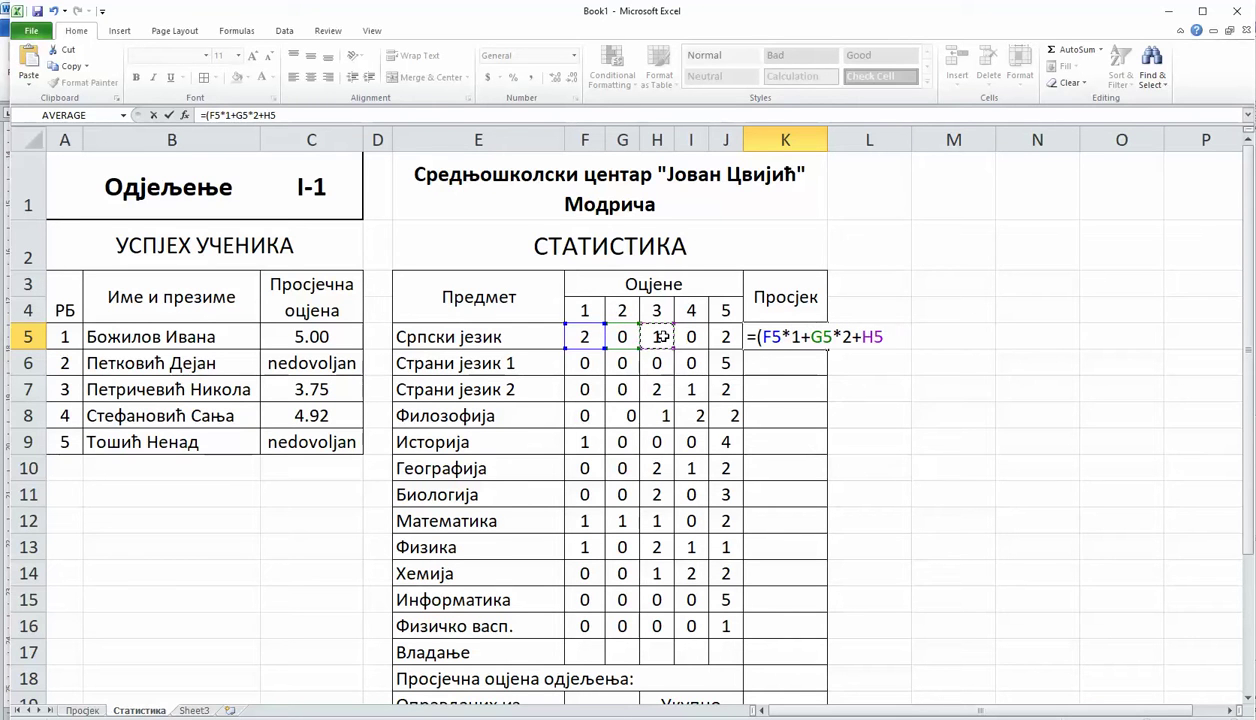
text(*3+)
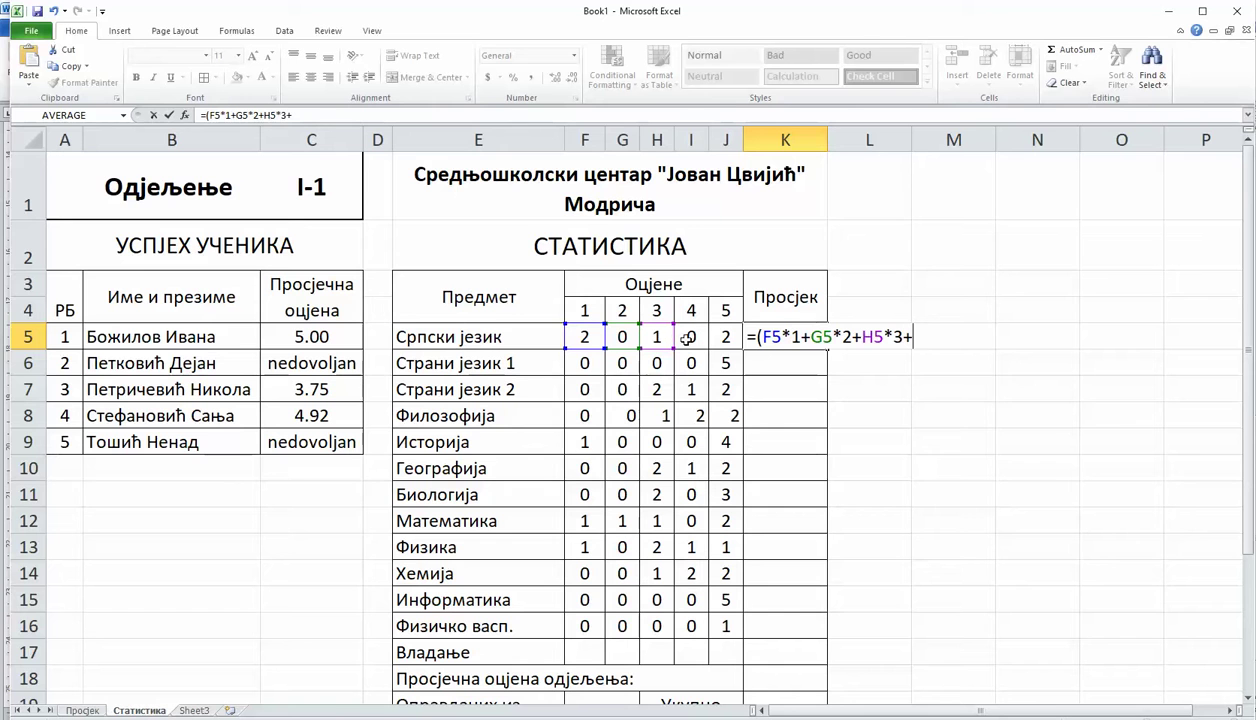
click(692, 337)
text(*4)
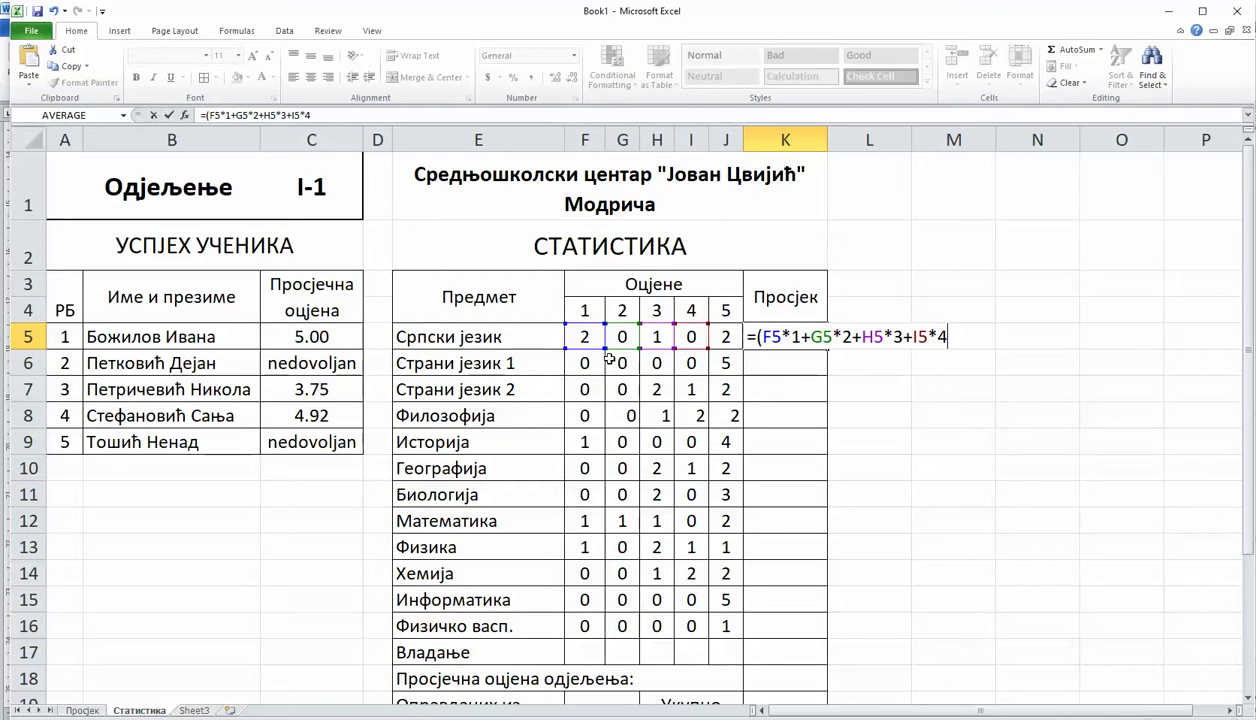
text(+)
click(725, 337)
text(/5)/5)
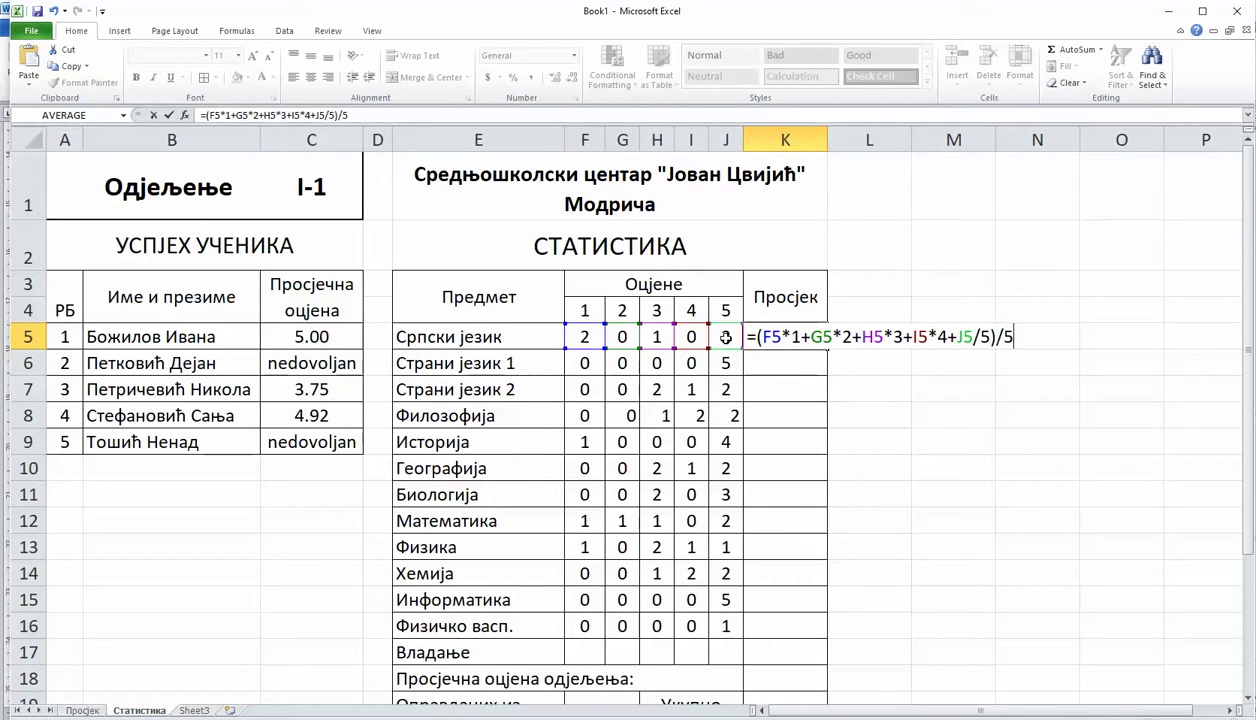
key(Return)
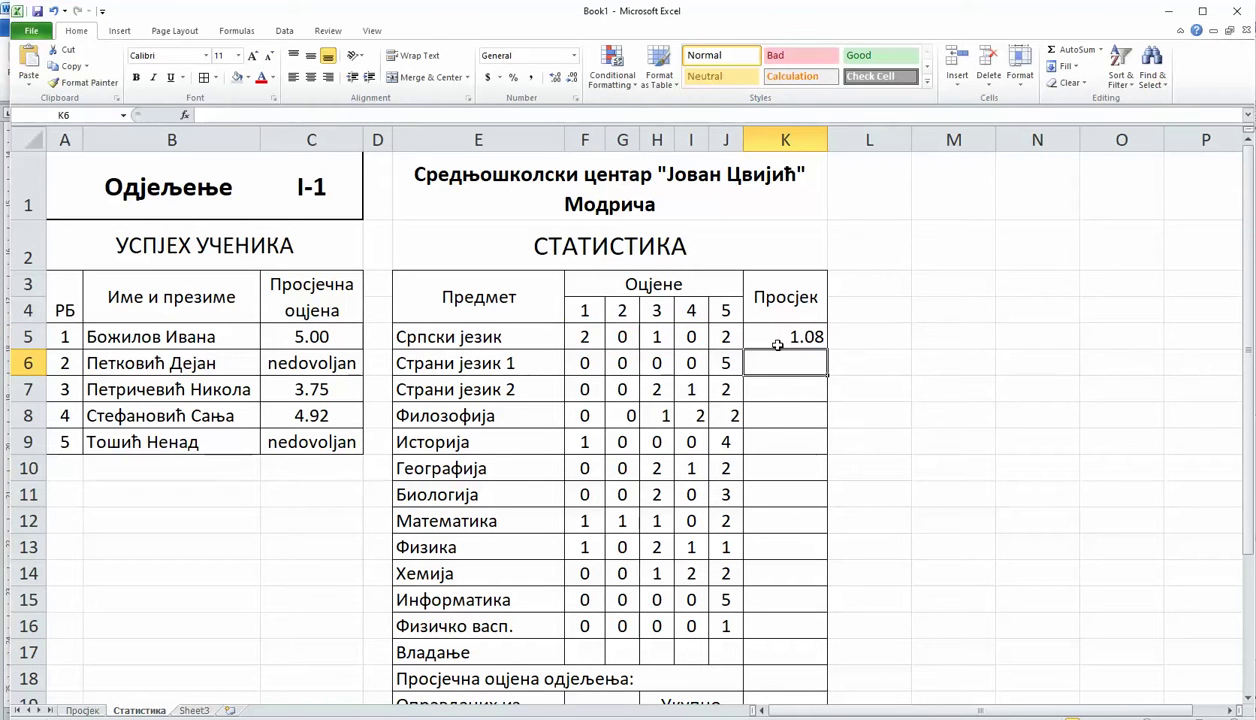
- Check the Српски језик average formula in K5
click(776, 336)
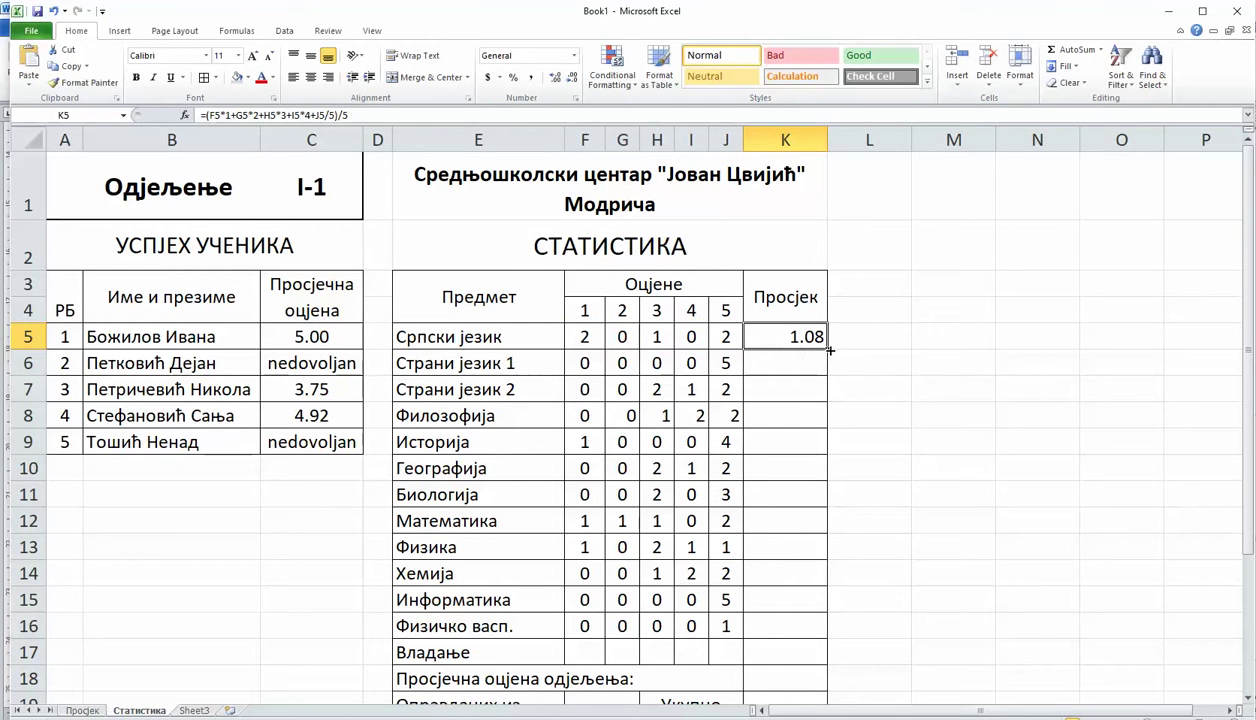
double_click(776, 338)
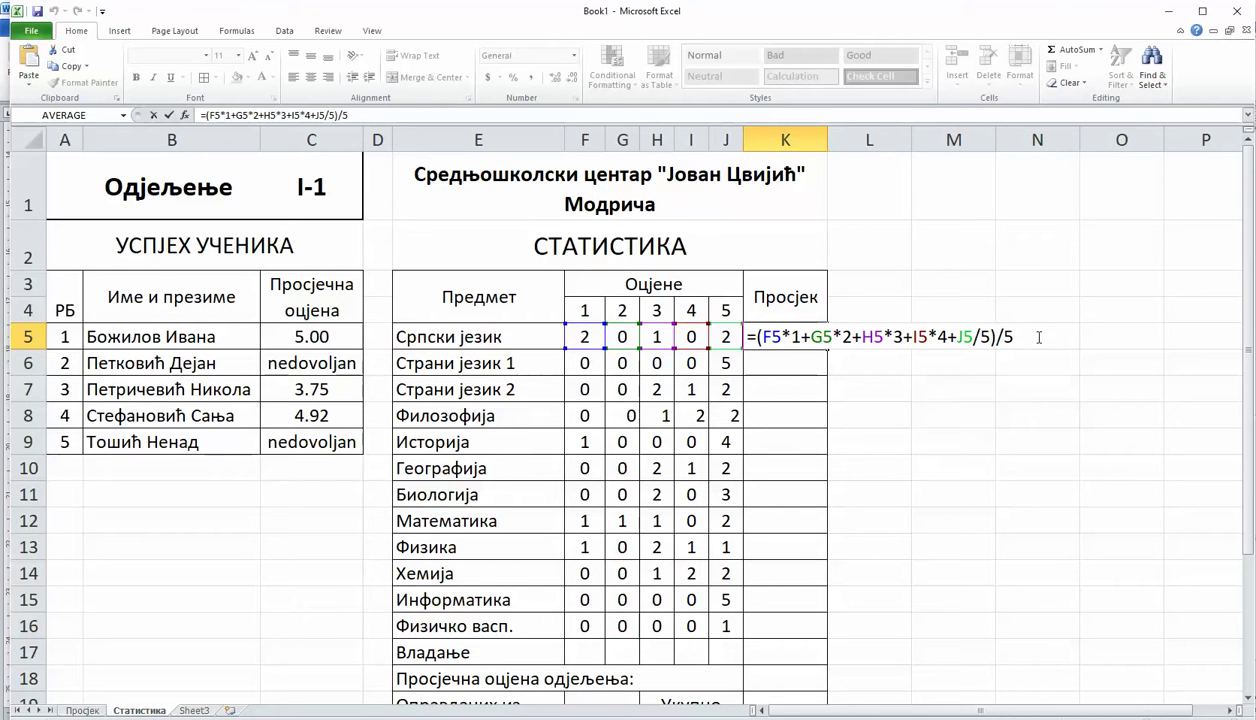
key(Return)
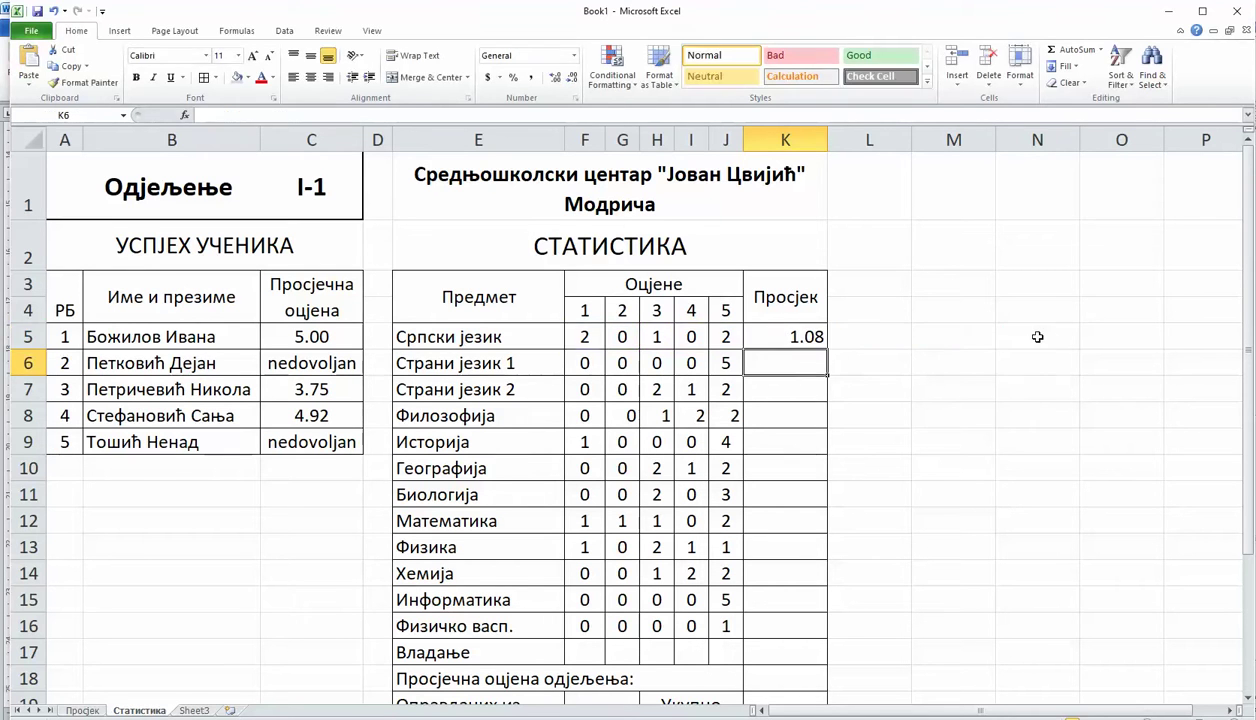
- Try filling the Српски језик average formula from K5 down through K16 and undo the fill
click(808, 337)
drag(827, 350, 816, 626)
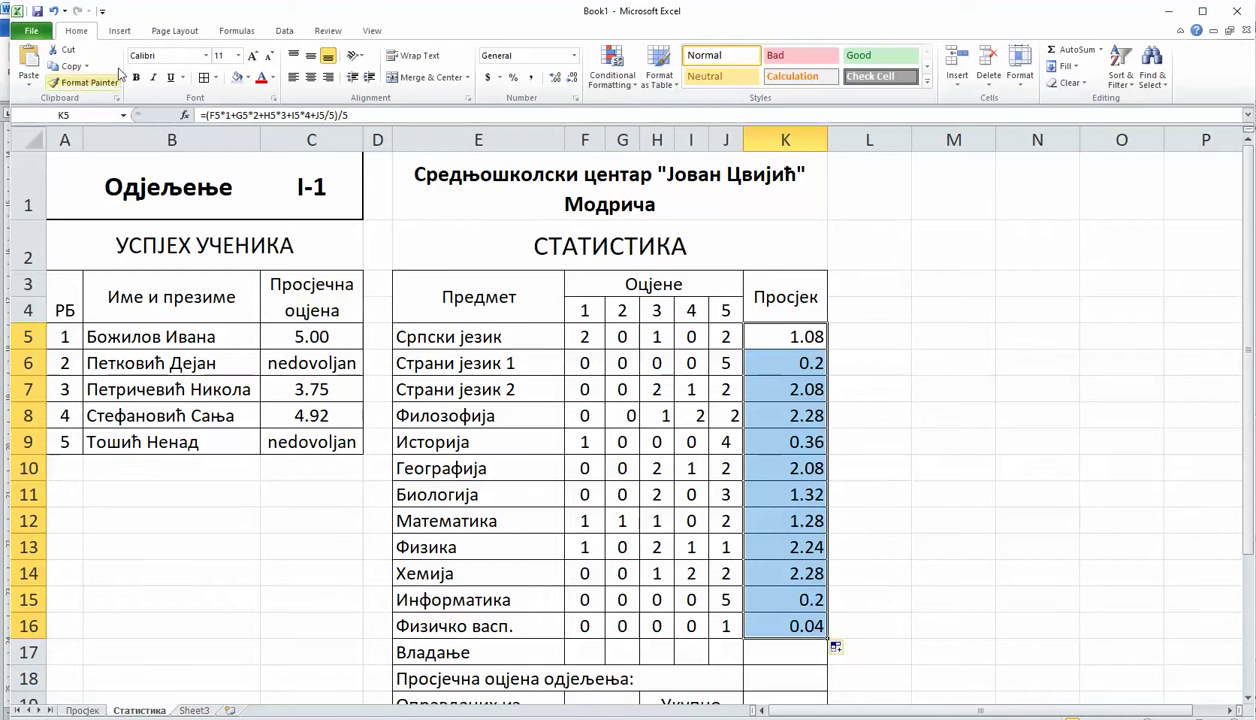
click(53, 11)
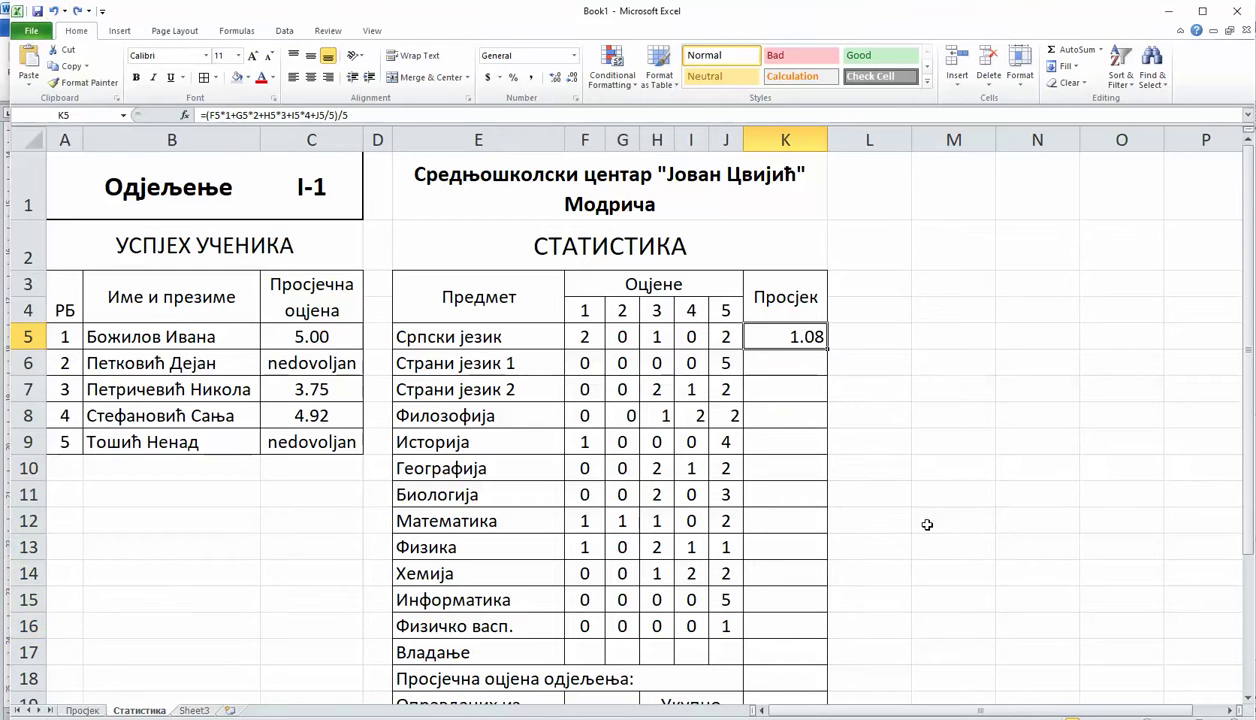
click(930, 568)
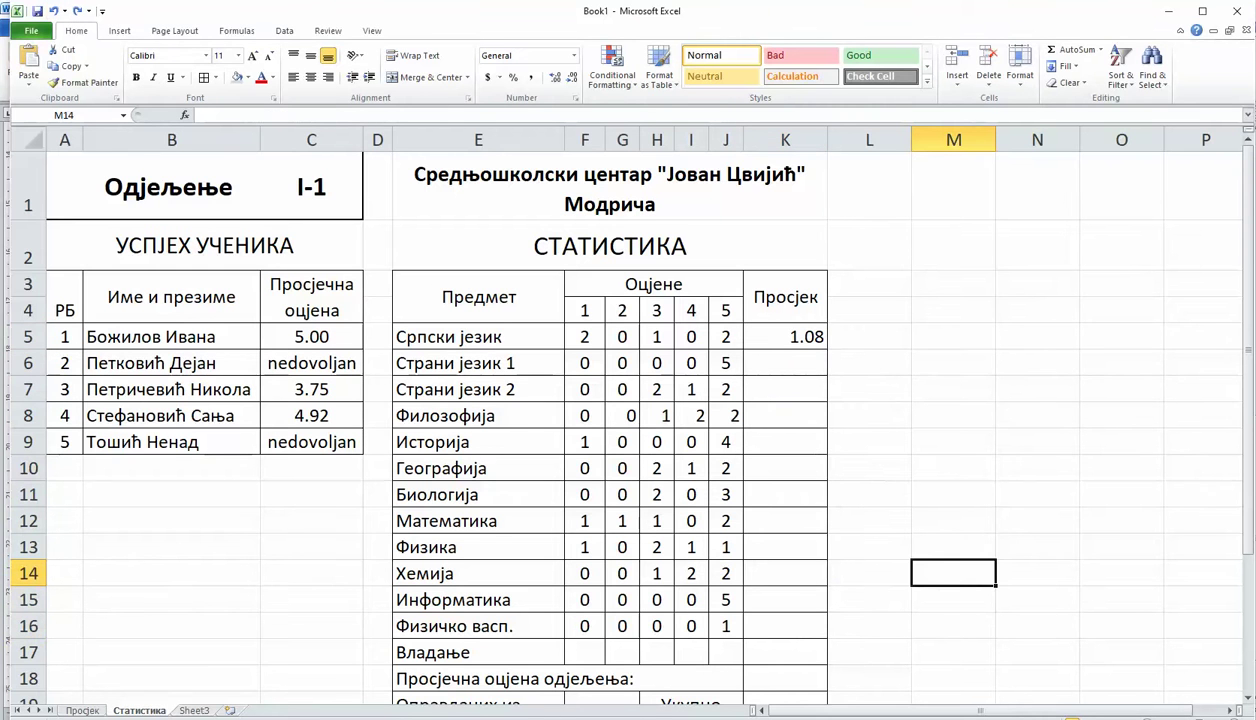
- Clear the Српски језик average in K5
click(785, 336)
text(3)
key(Return)
click(806, 339)
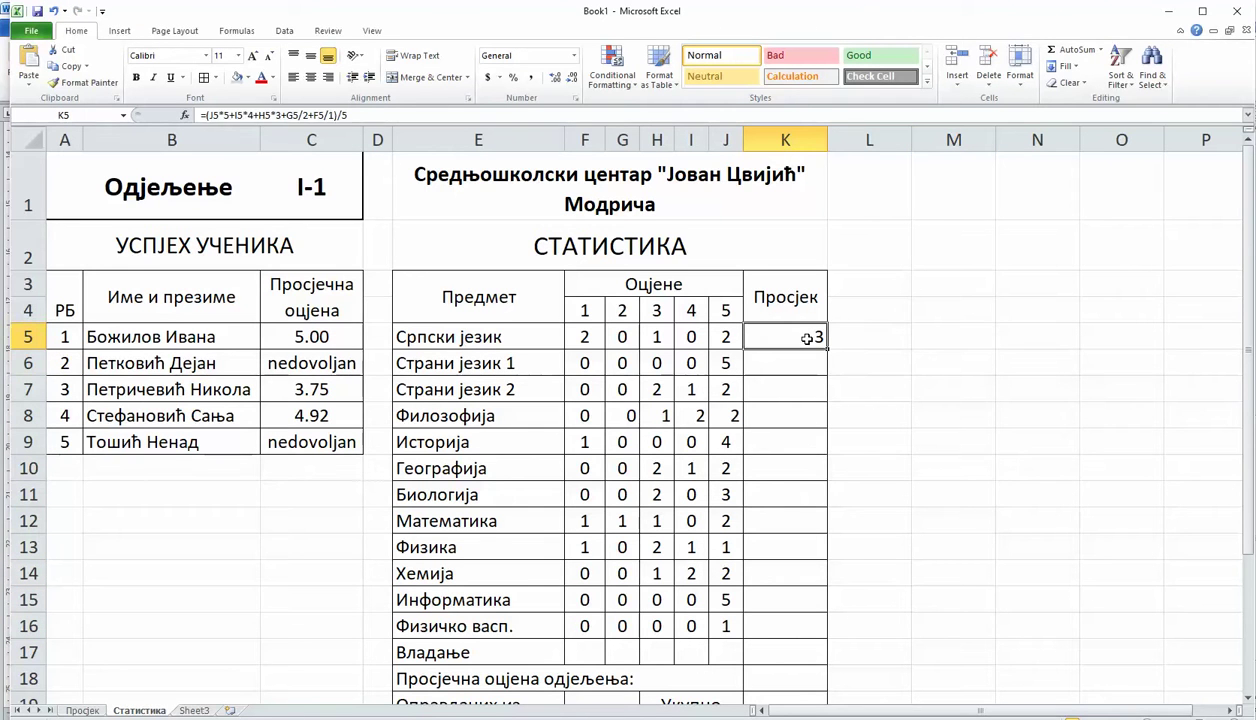
key(Delete)
- Enter the formula =(J5*5+I5*4+H5*3+G5/2+F5/1)/5 in K5 for the Српски језик average
text(=()
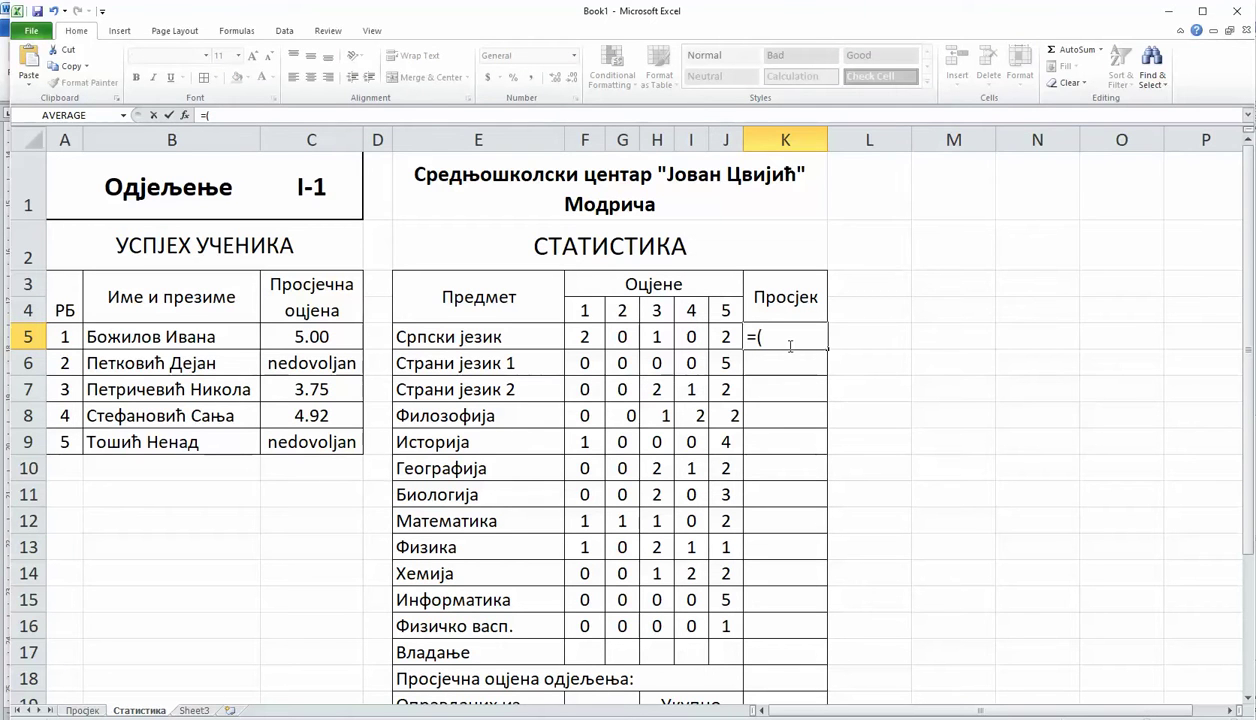
click(727, 337)
text(*5+)
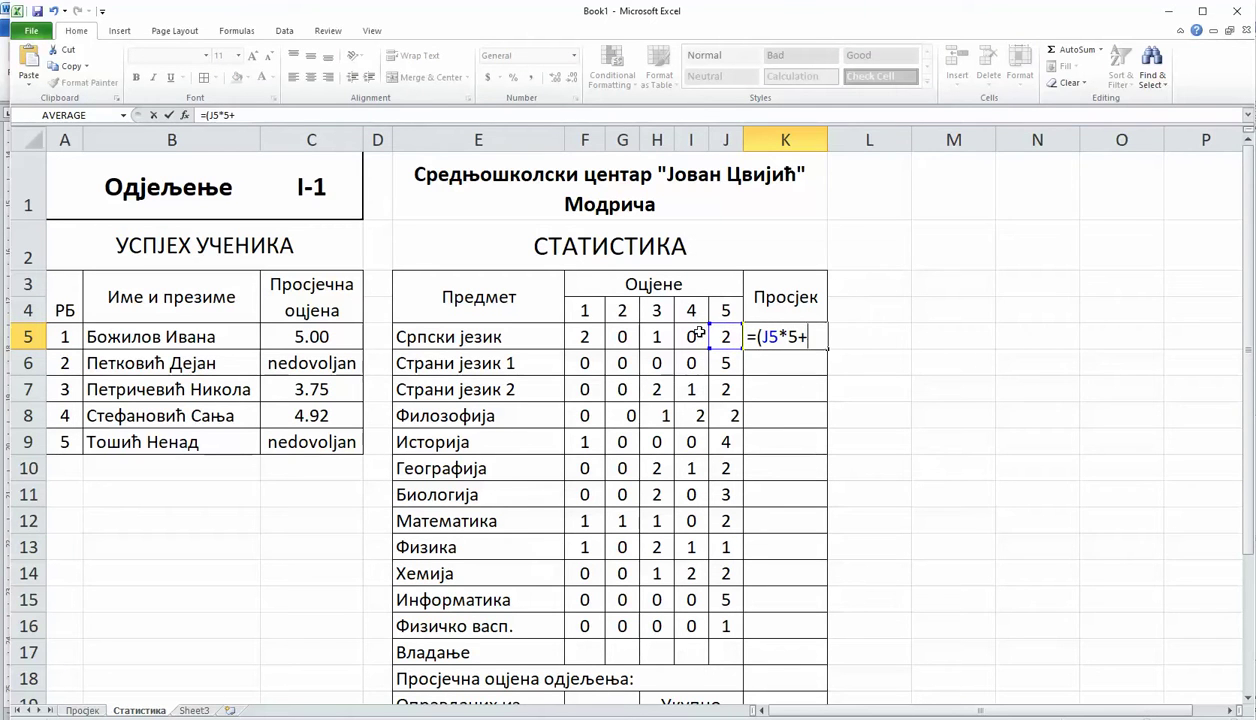
click(698, 336)
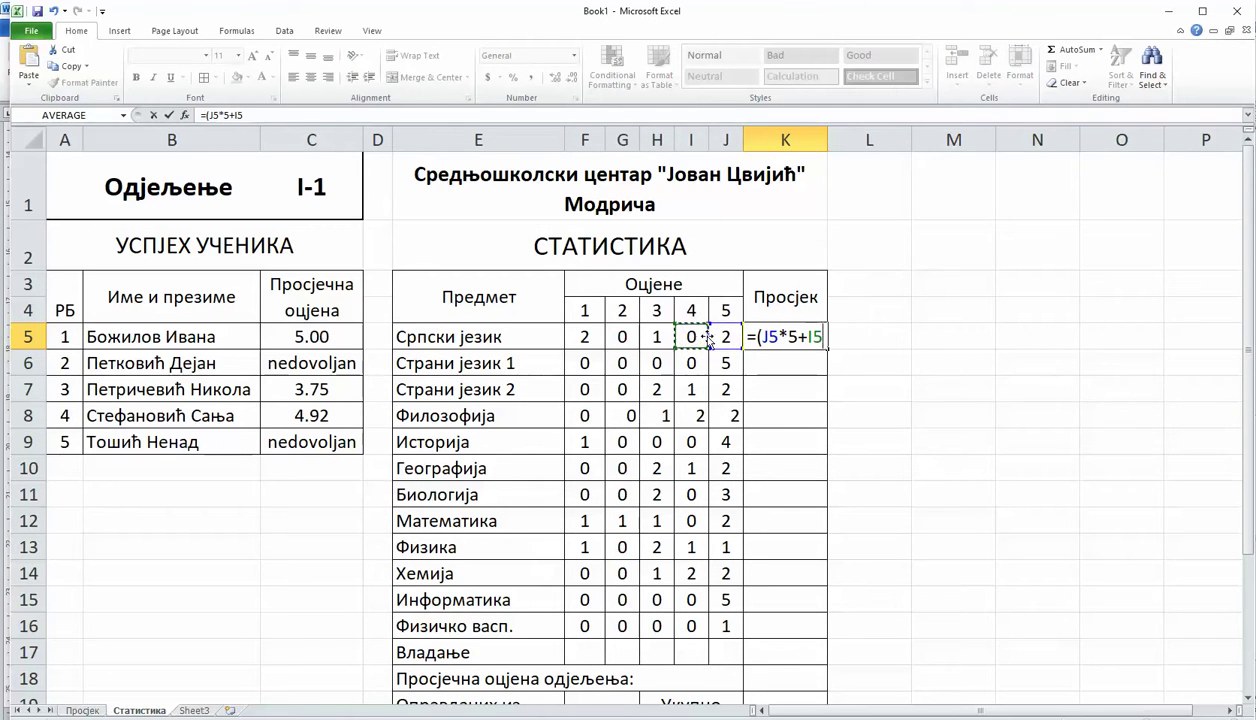
text(*4+)
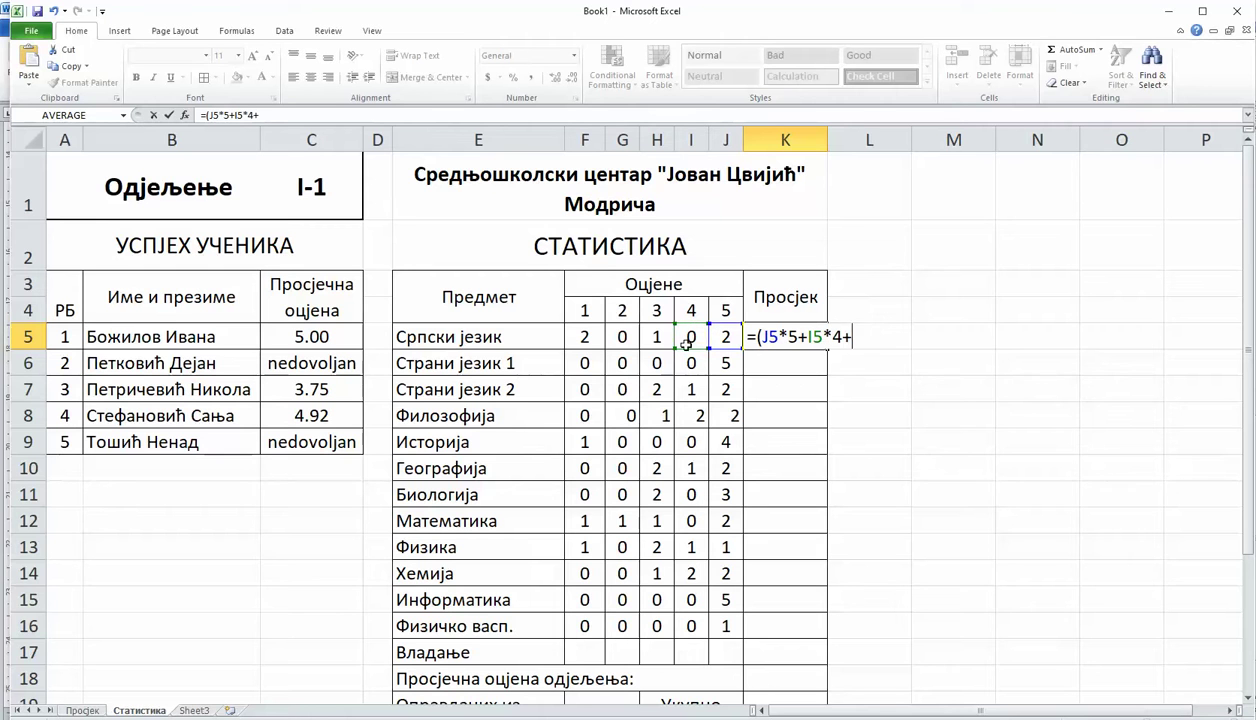
click(668, 338)
text(*)
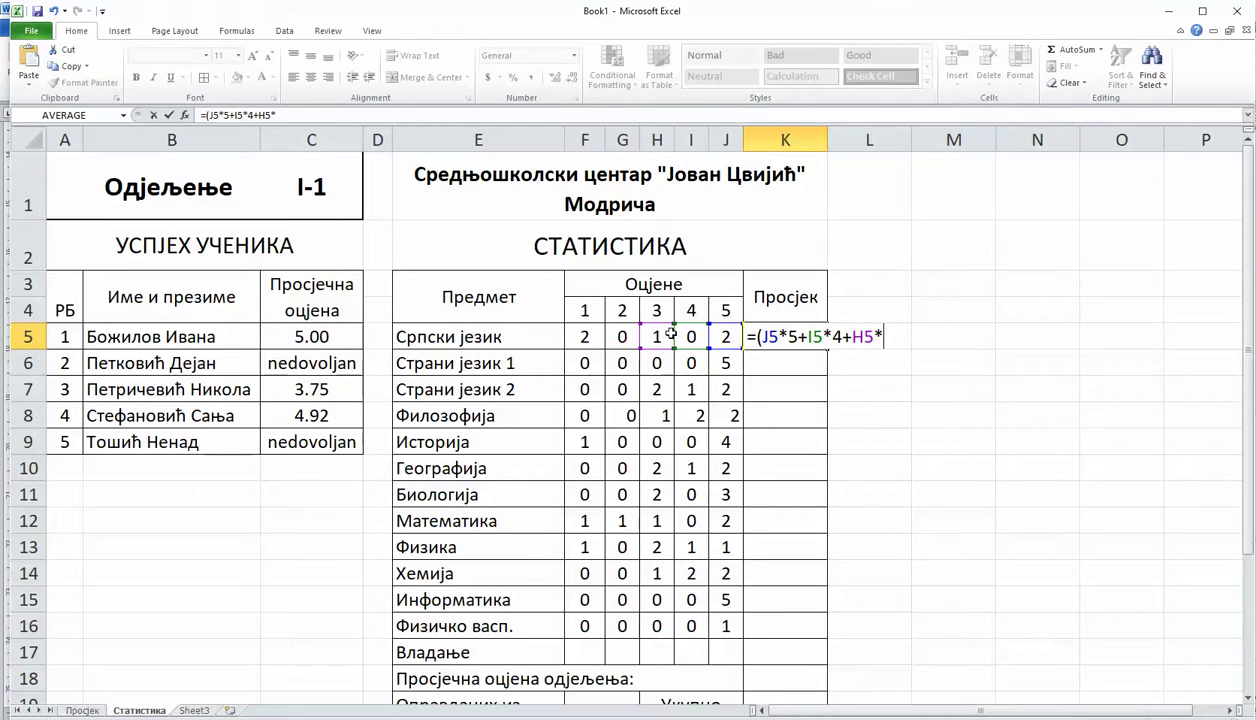
text(3+G5/2+F5)
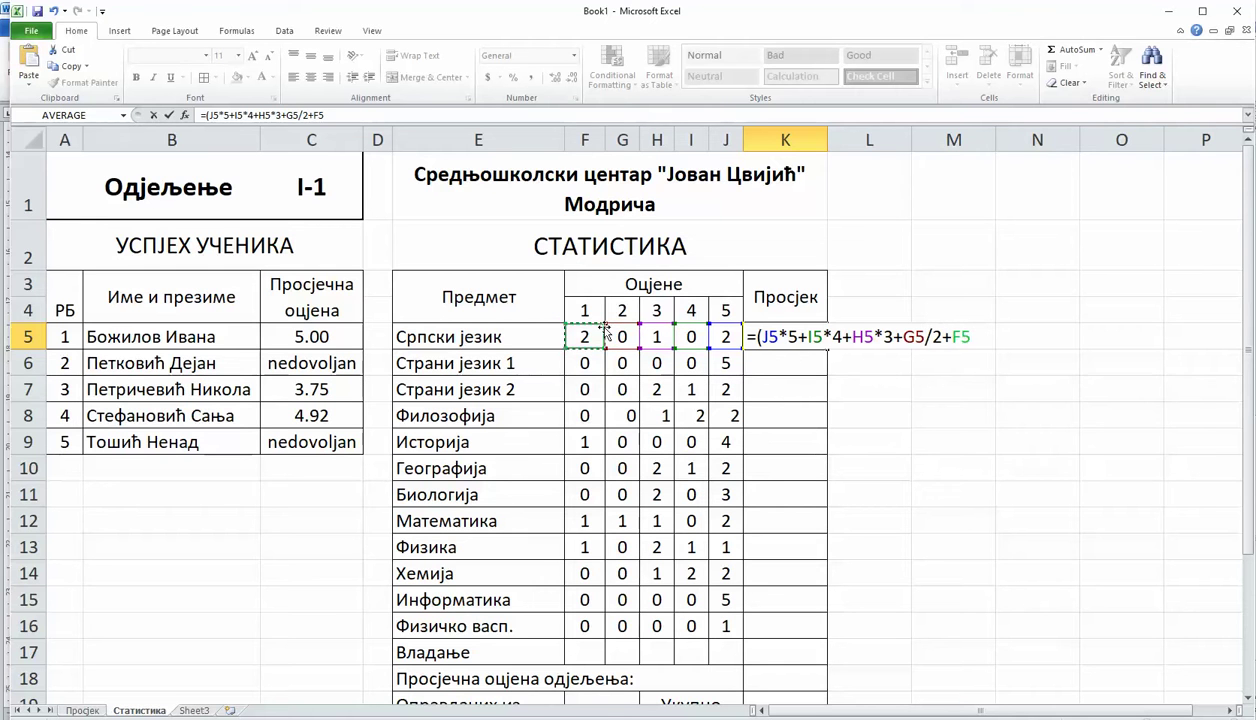
text(/1)*)
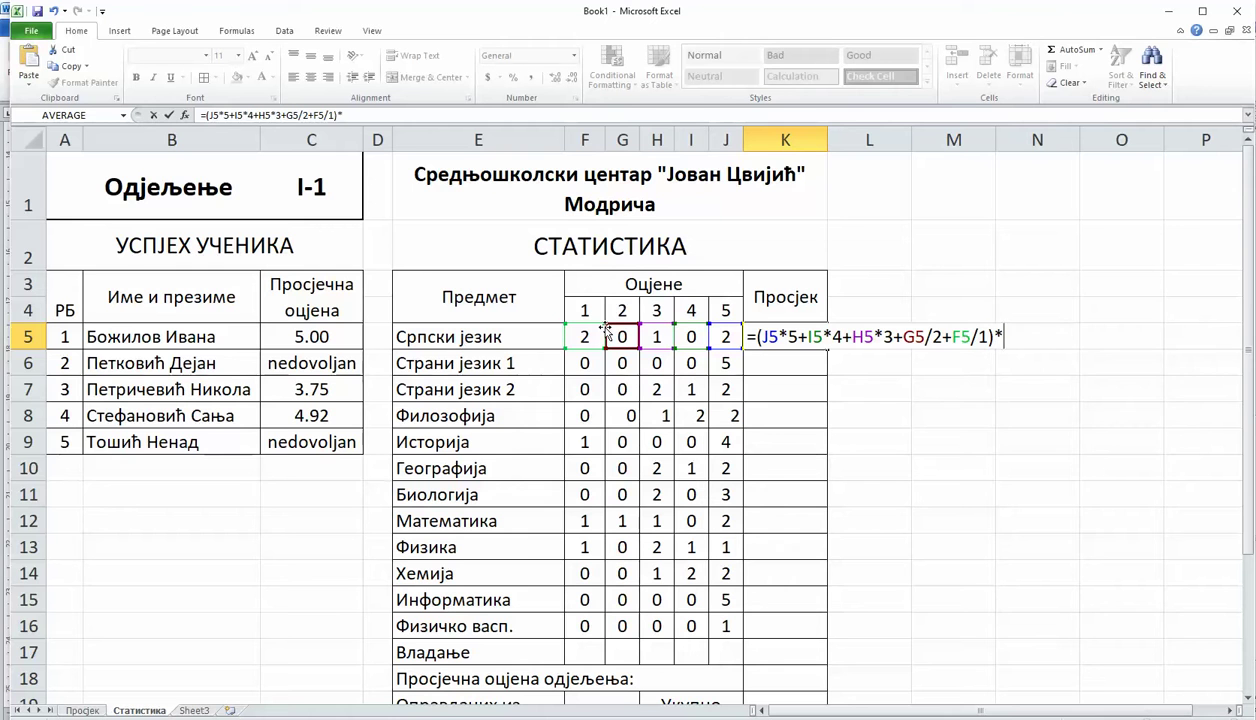
key(BackSpace)
text(/5)
key(Return)
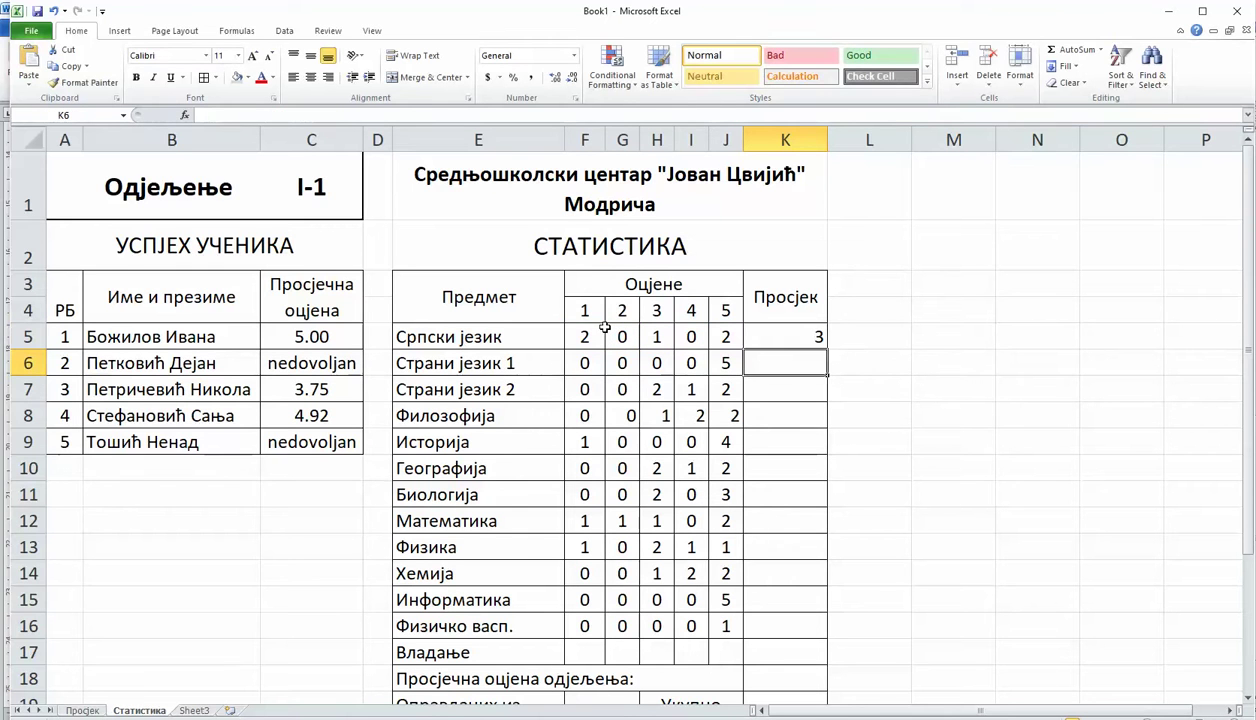
- Format the K5 average with two decimal places and fill it down through K16 for the remaining subjects
click(800, 337)
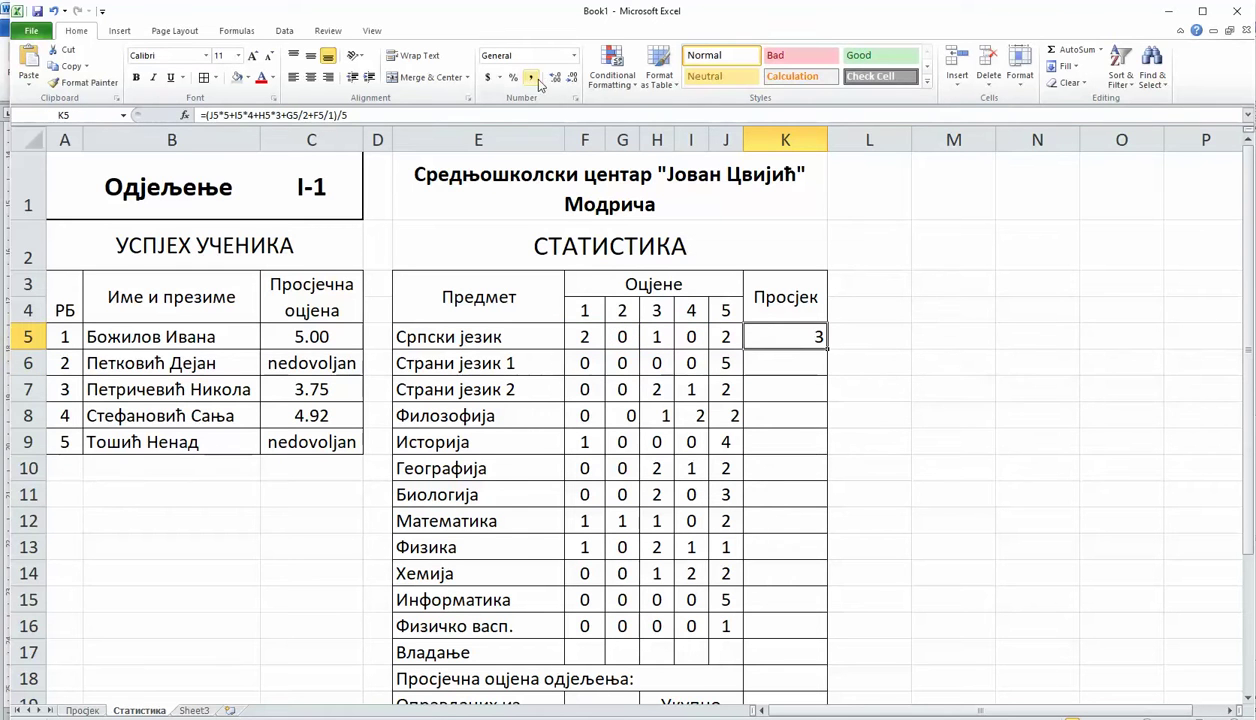
click(553, 79)
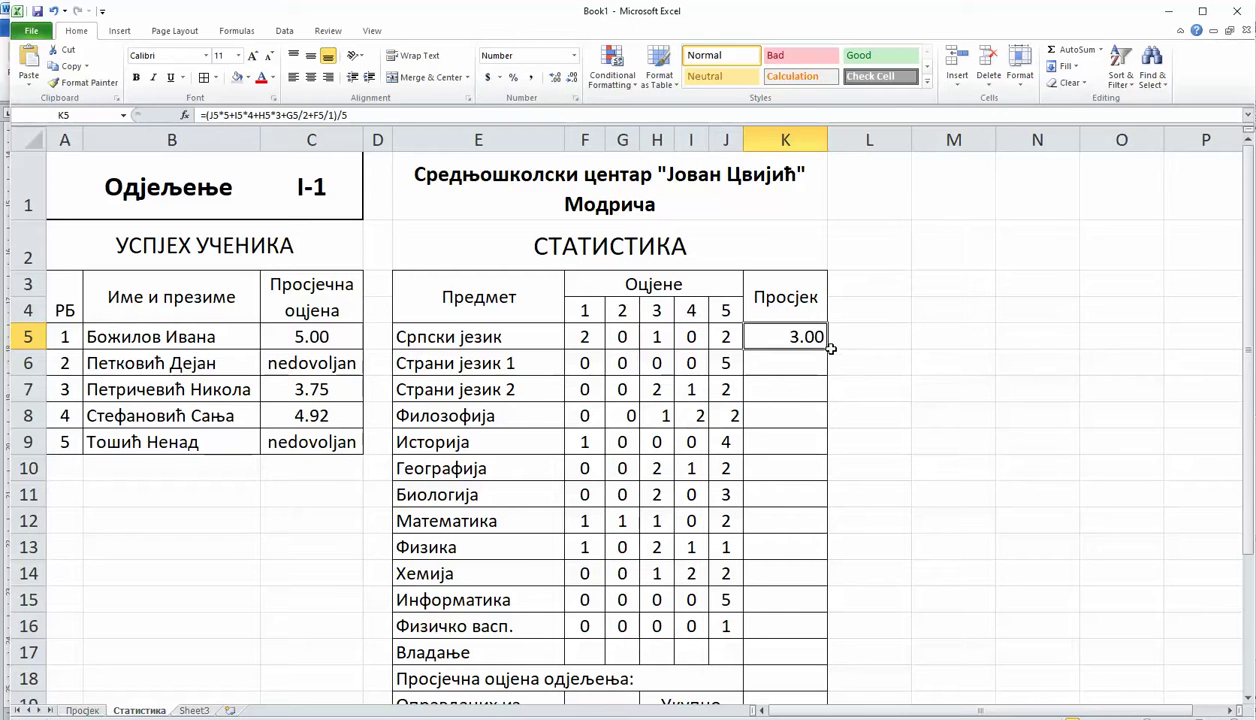
drag(830, 349, 840, 629)
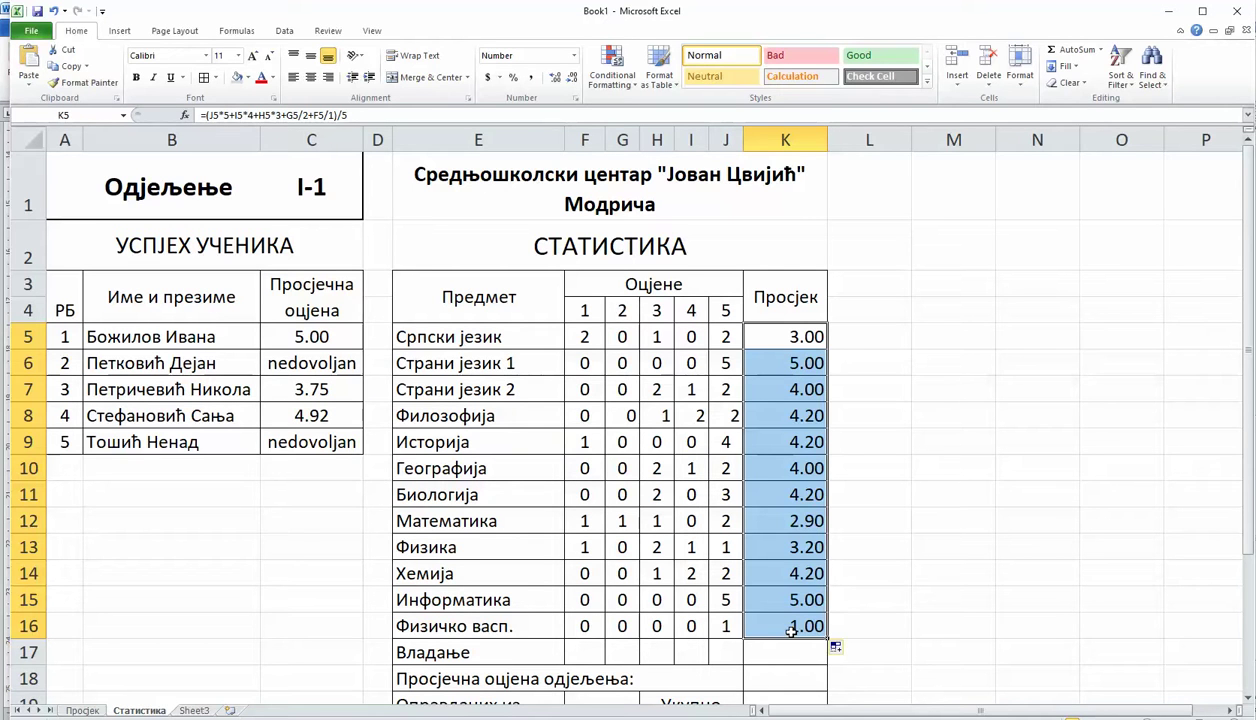
- Check the Физичко васп. average formula in K16
click(790, 630)
double_click(790, 630)
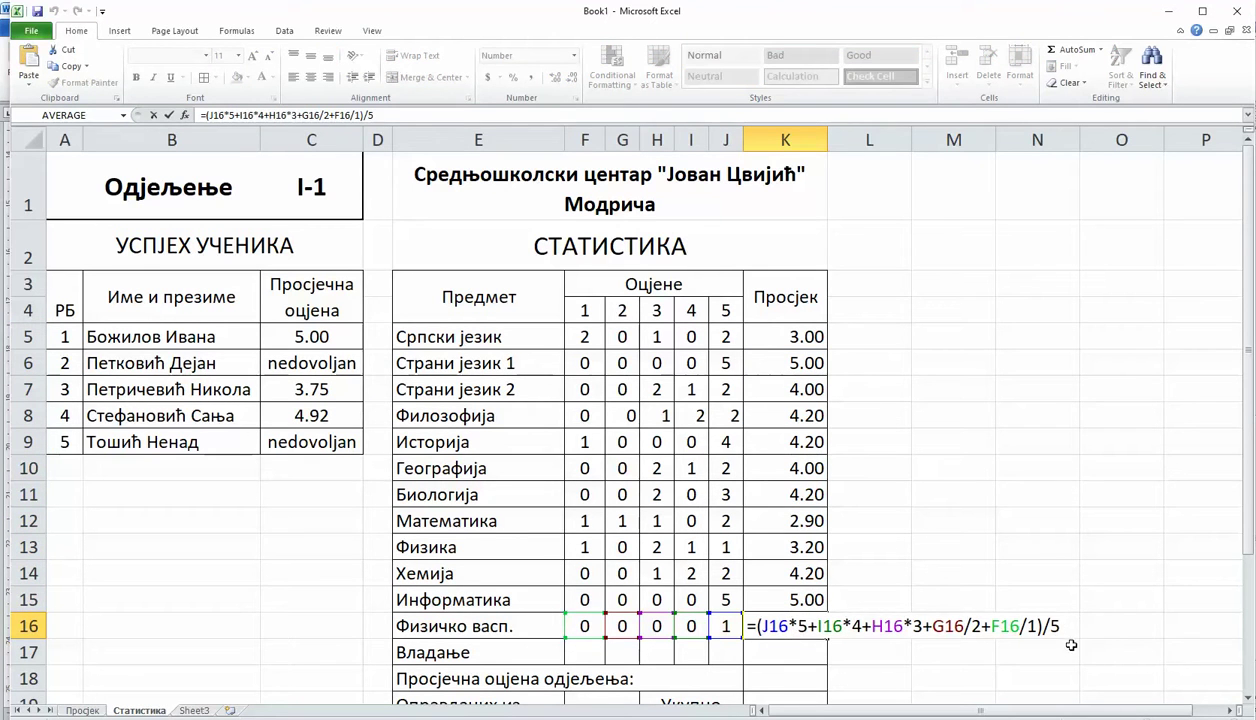
key(Return)
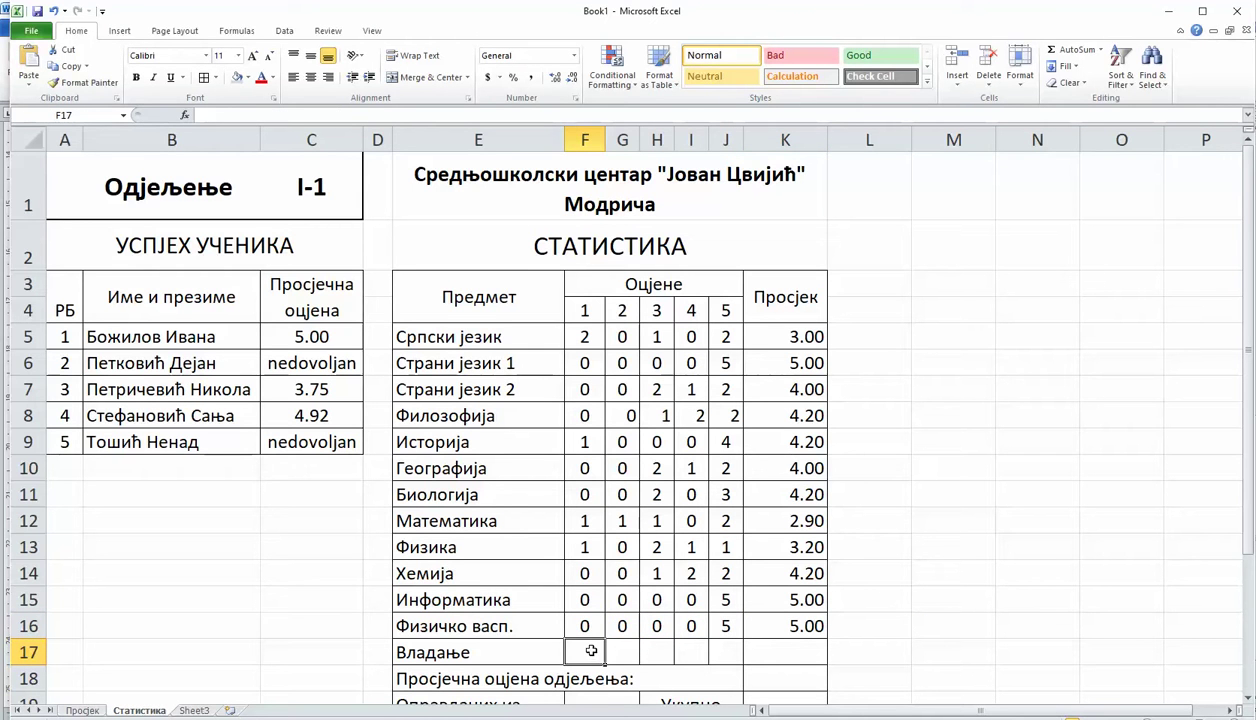
- Try linking F17, G17 and H17 in the Владање row to the conduct grades in Просјек column O, and clear those cells
text(=)
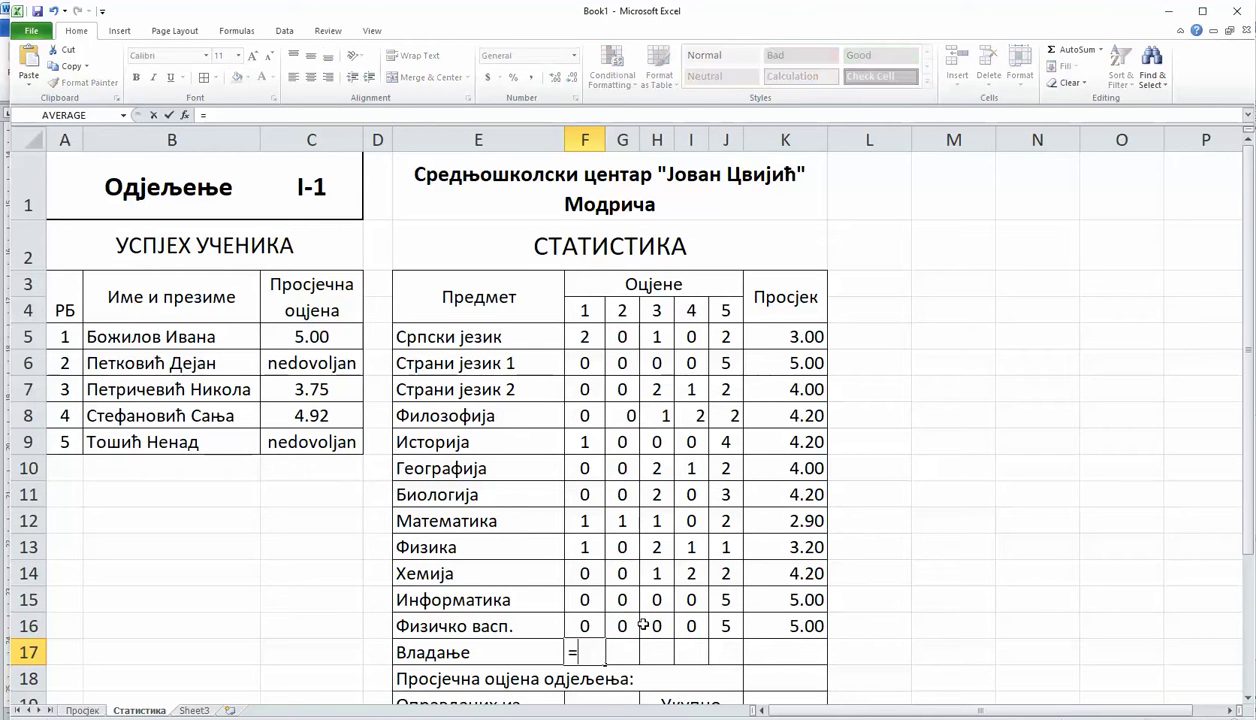
click(82, 710)
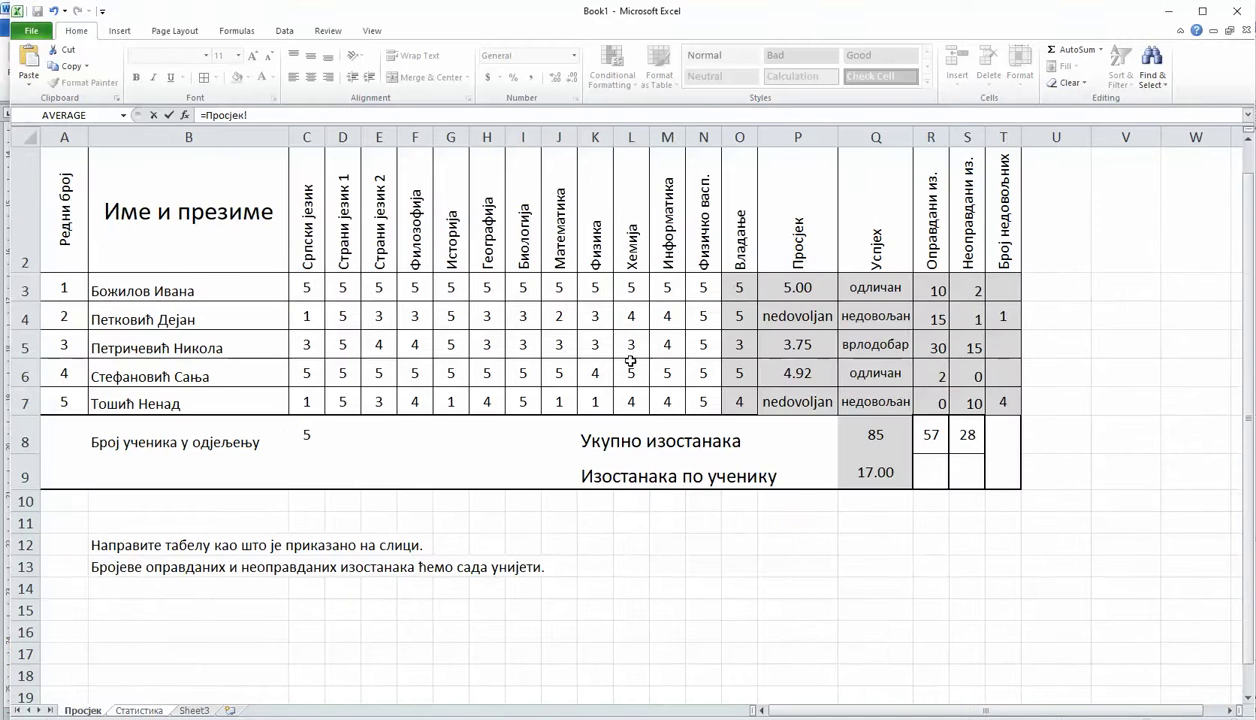
key(Return)
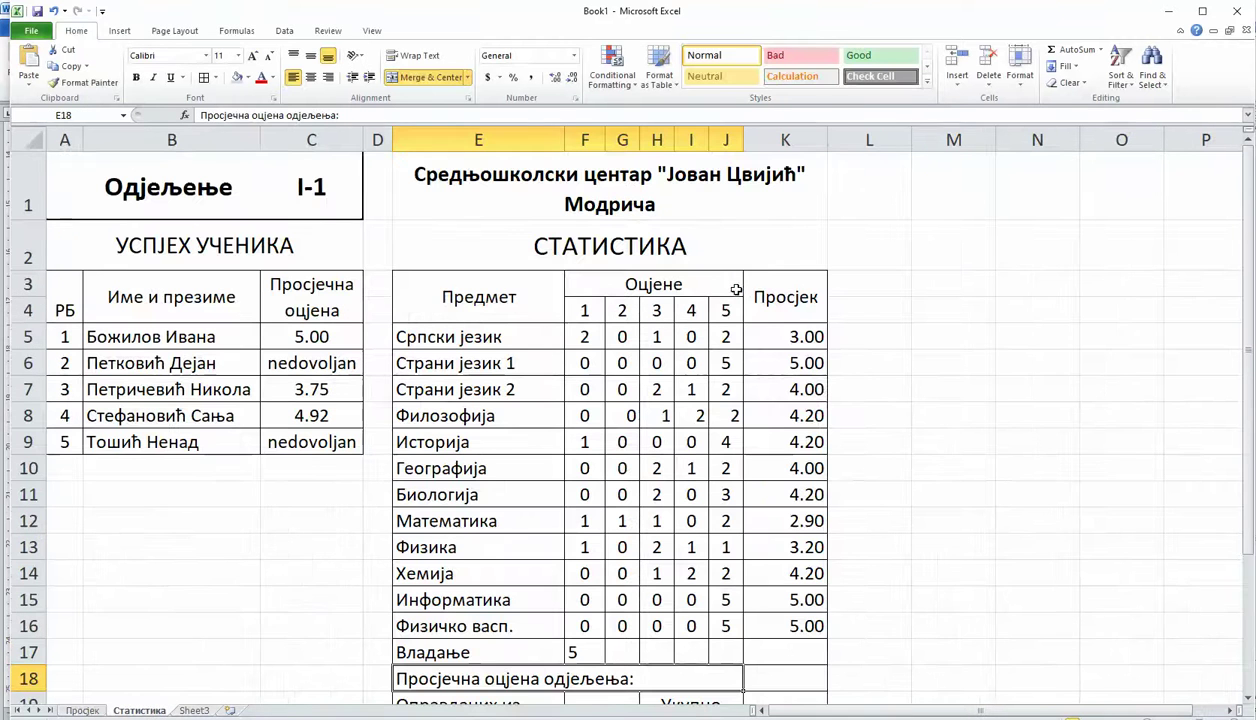
click(622, 653)
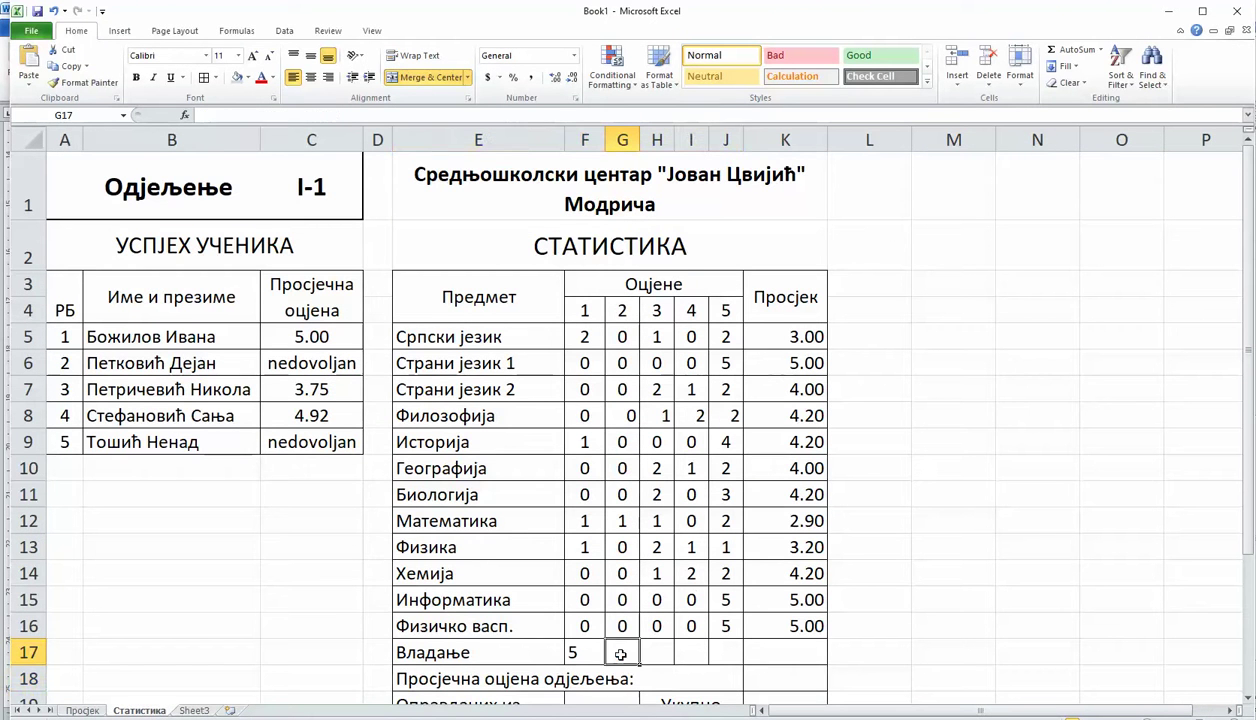
text(=)
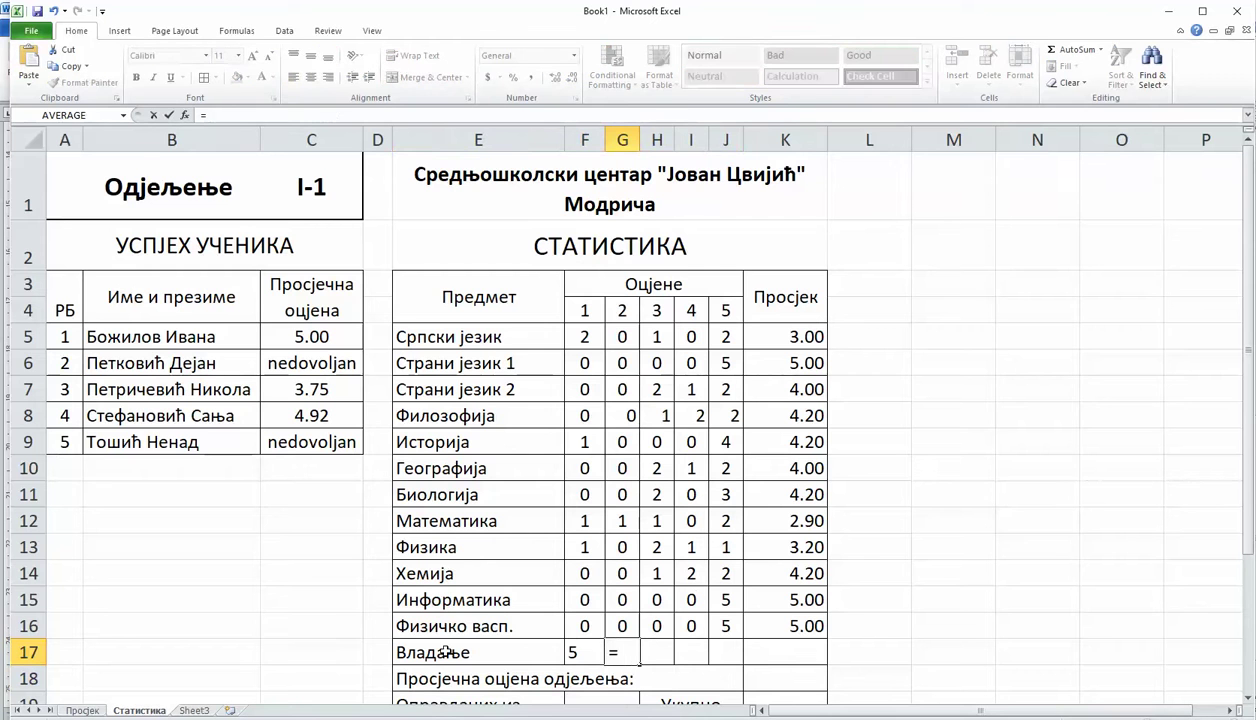
click(96, 708)
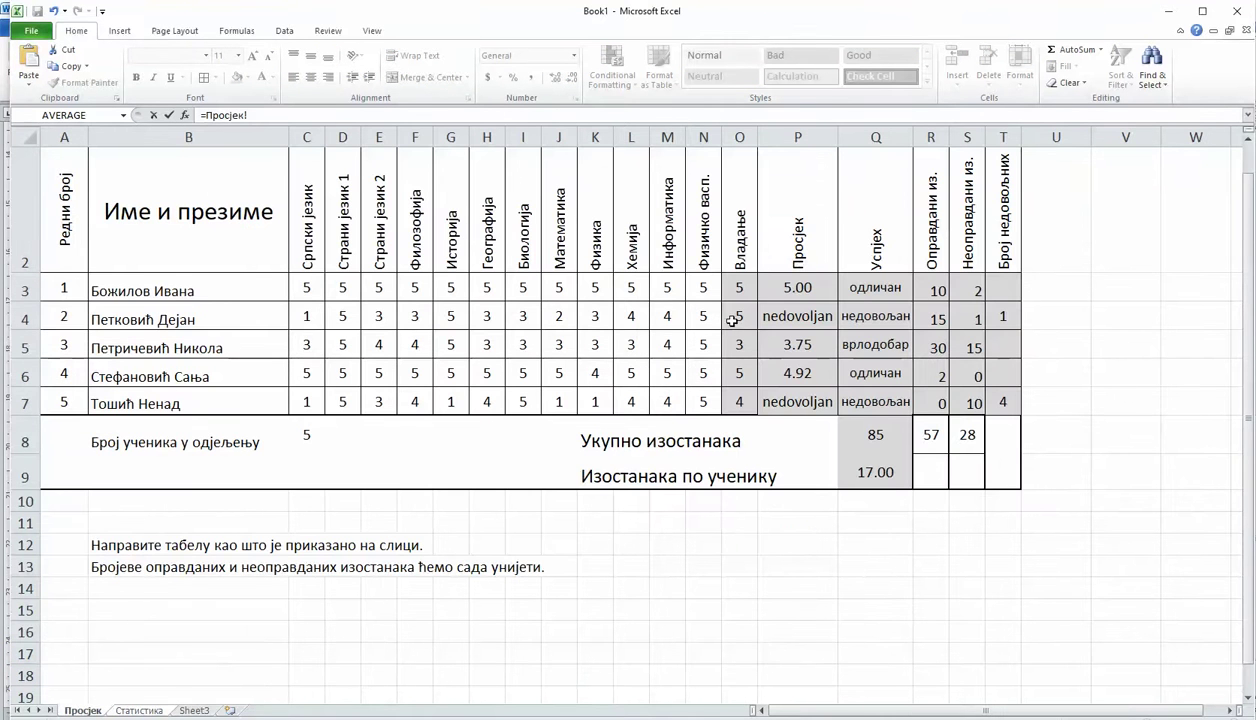
key(Tab)
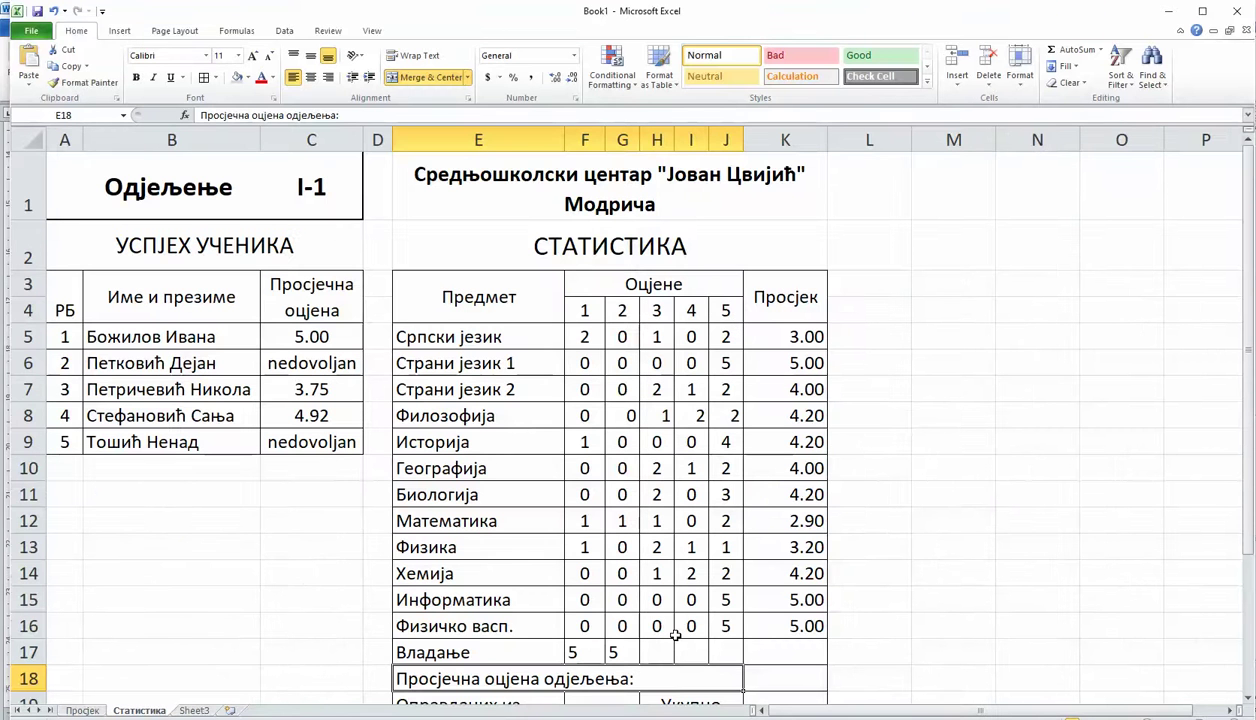
text(=)
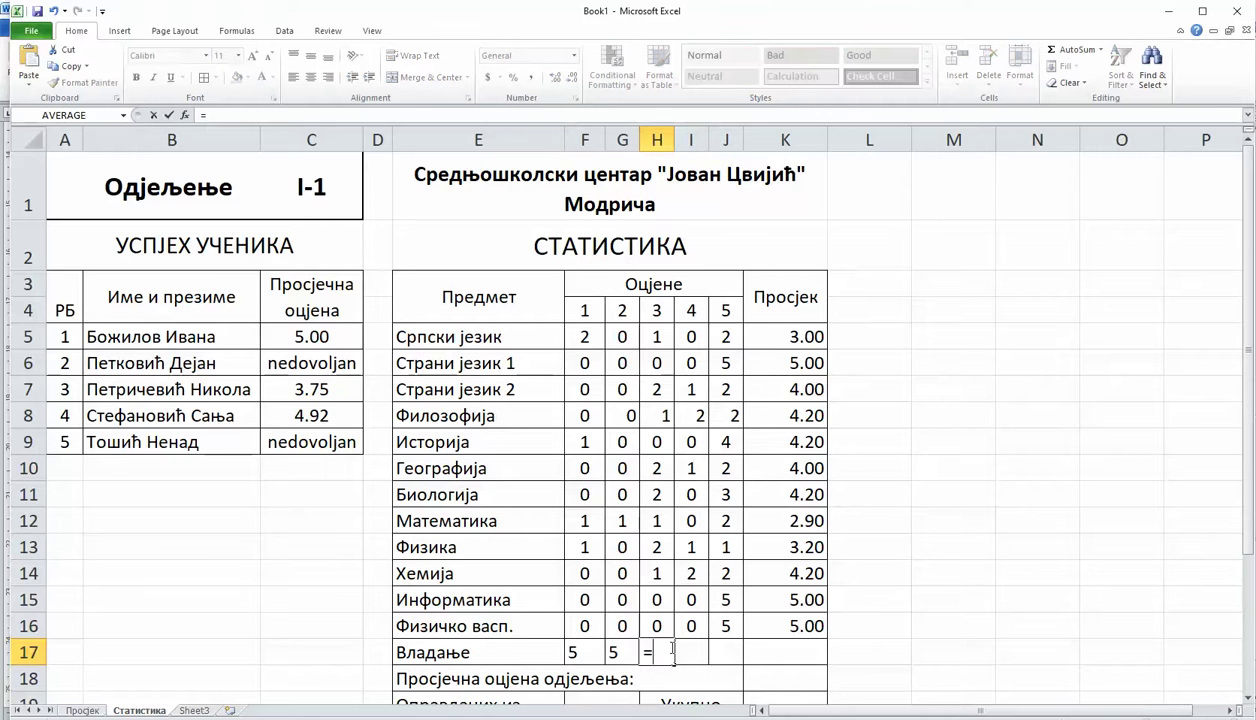
click(82, 709)
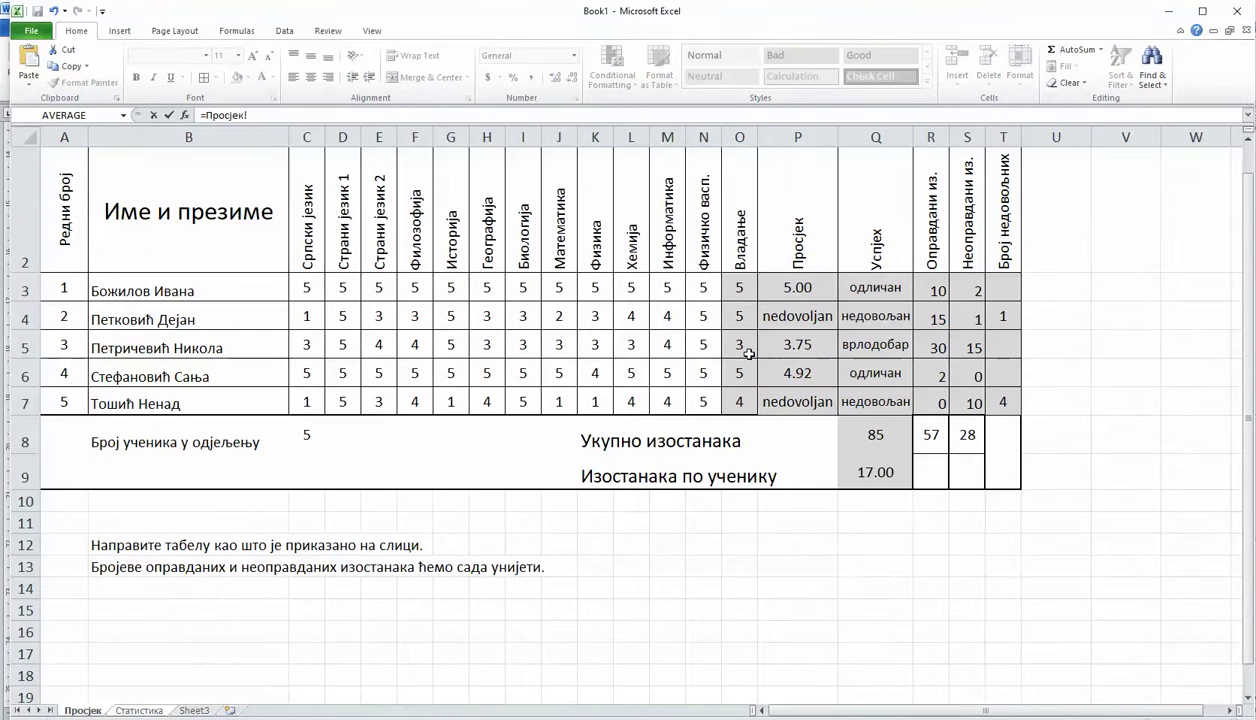
key(Tab)
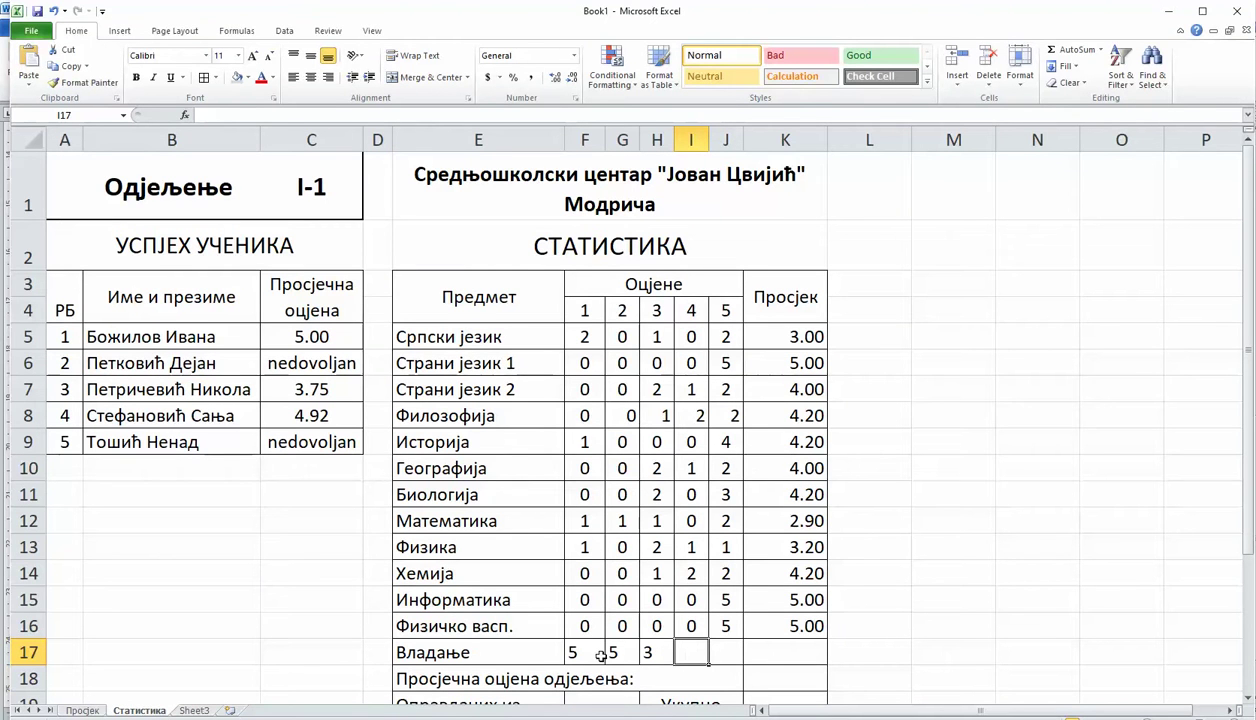
drag(597, 653, 660, 653)
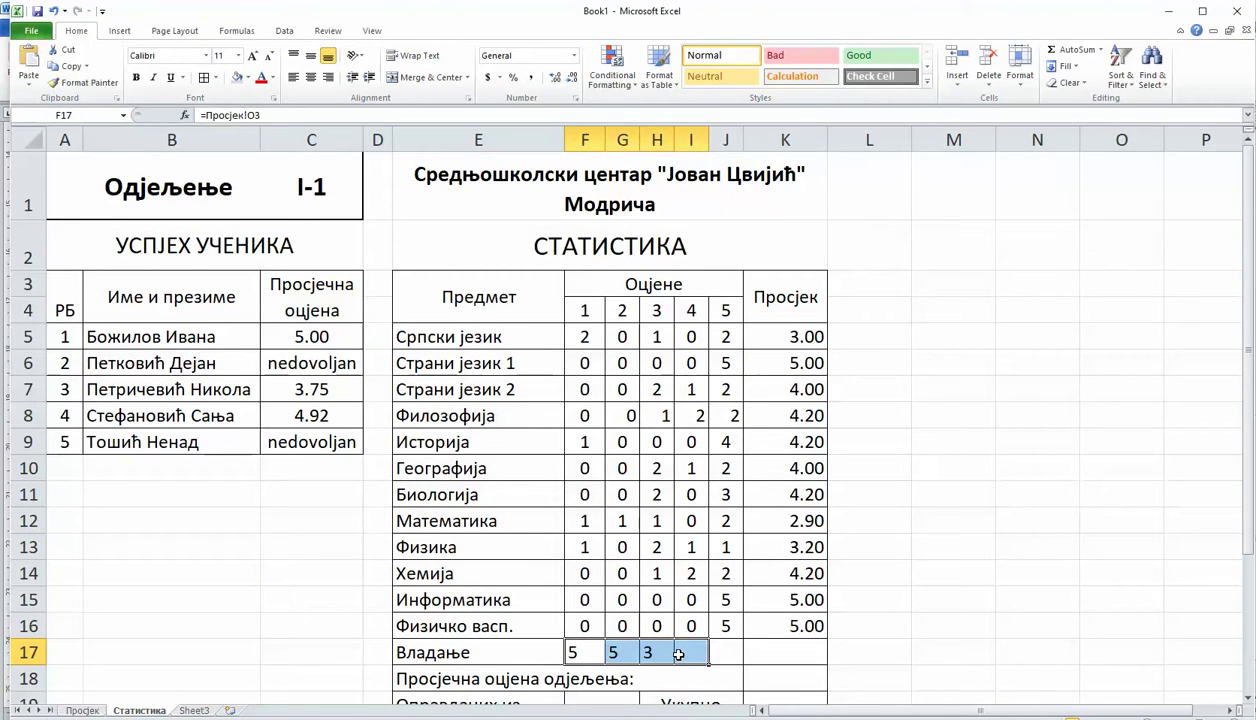
key(Delete)
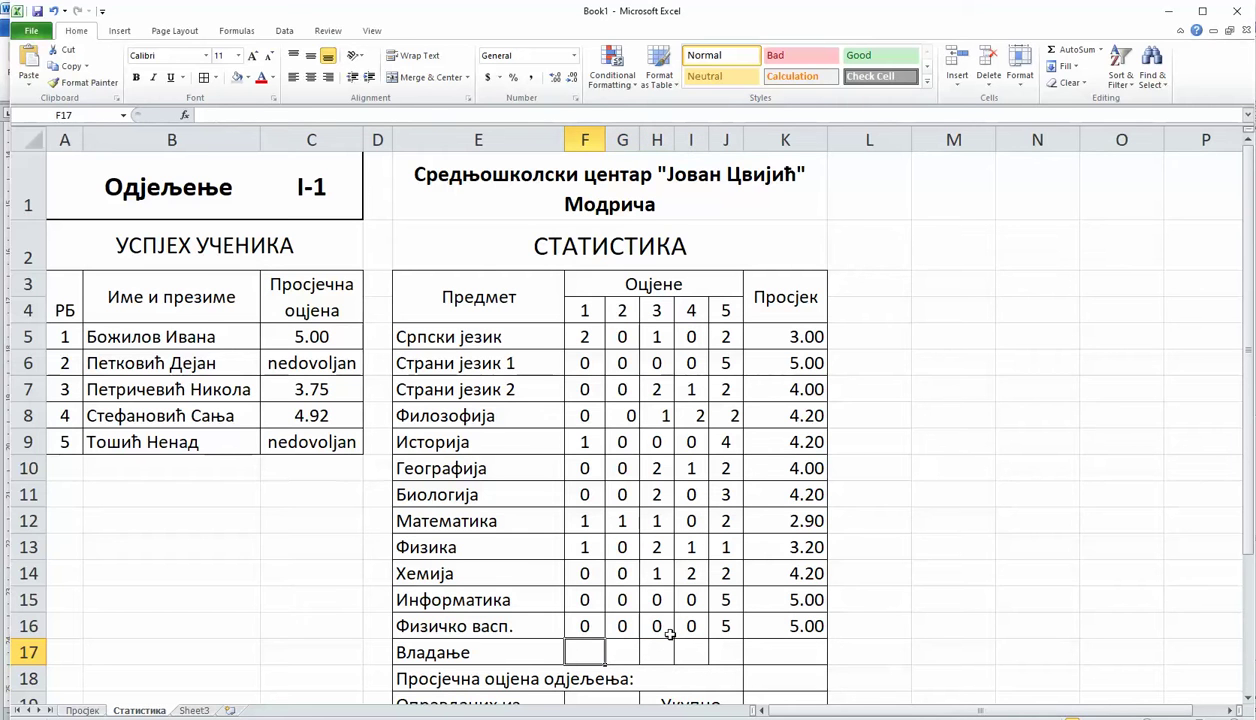
- Enter a COUNTIF function in F17 that counts grade 1 in the conduct grades Просјек!O3:O7
click(185, 115)
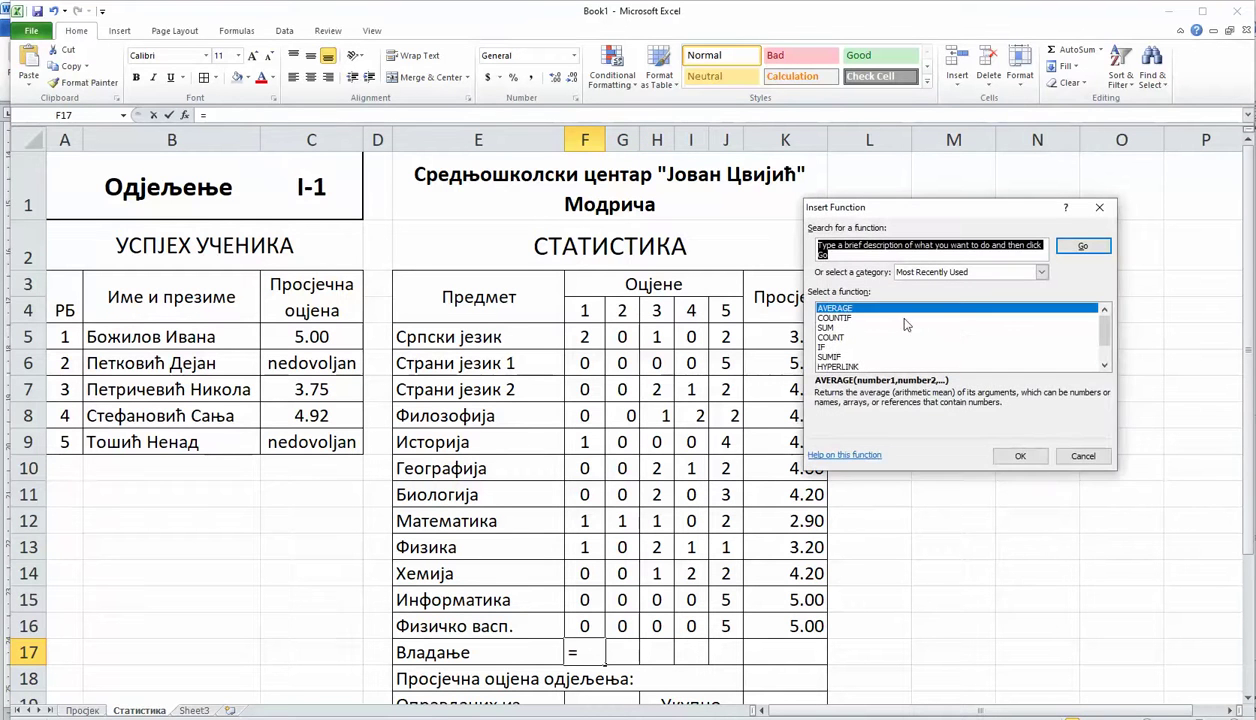
click(836, 318)
click(1020, 456)
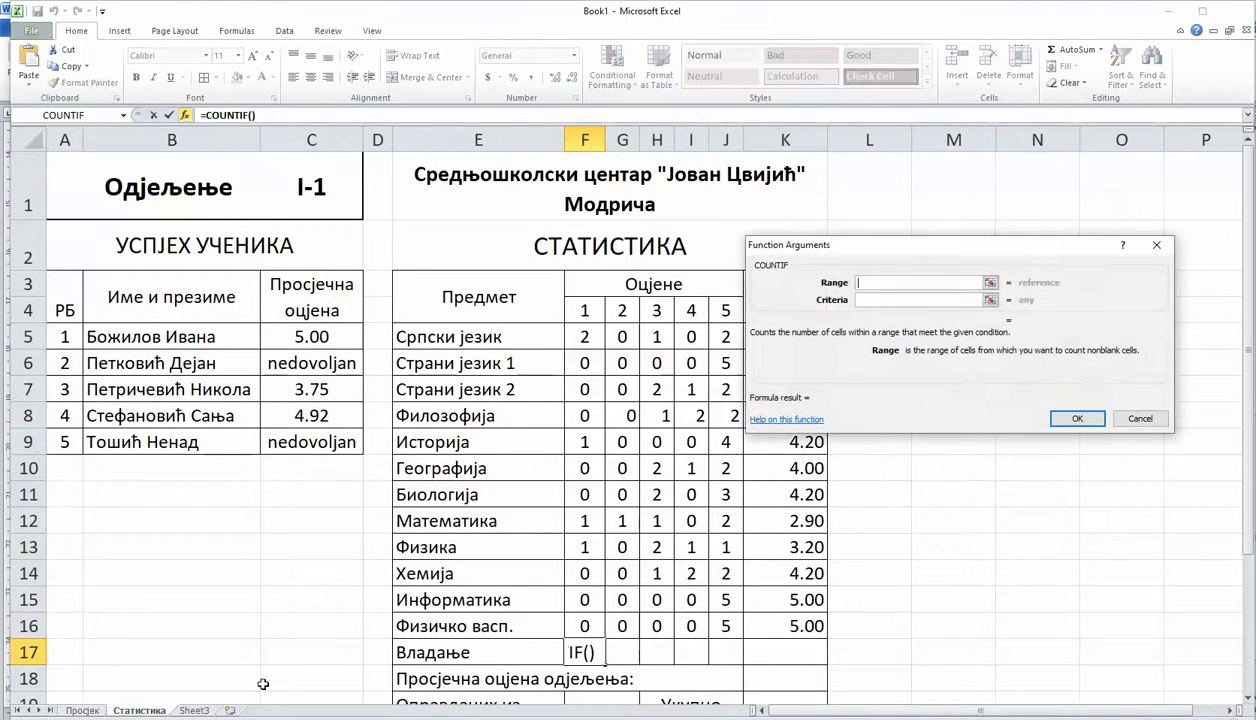
click(83, 710)
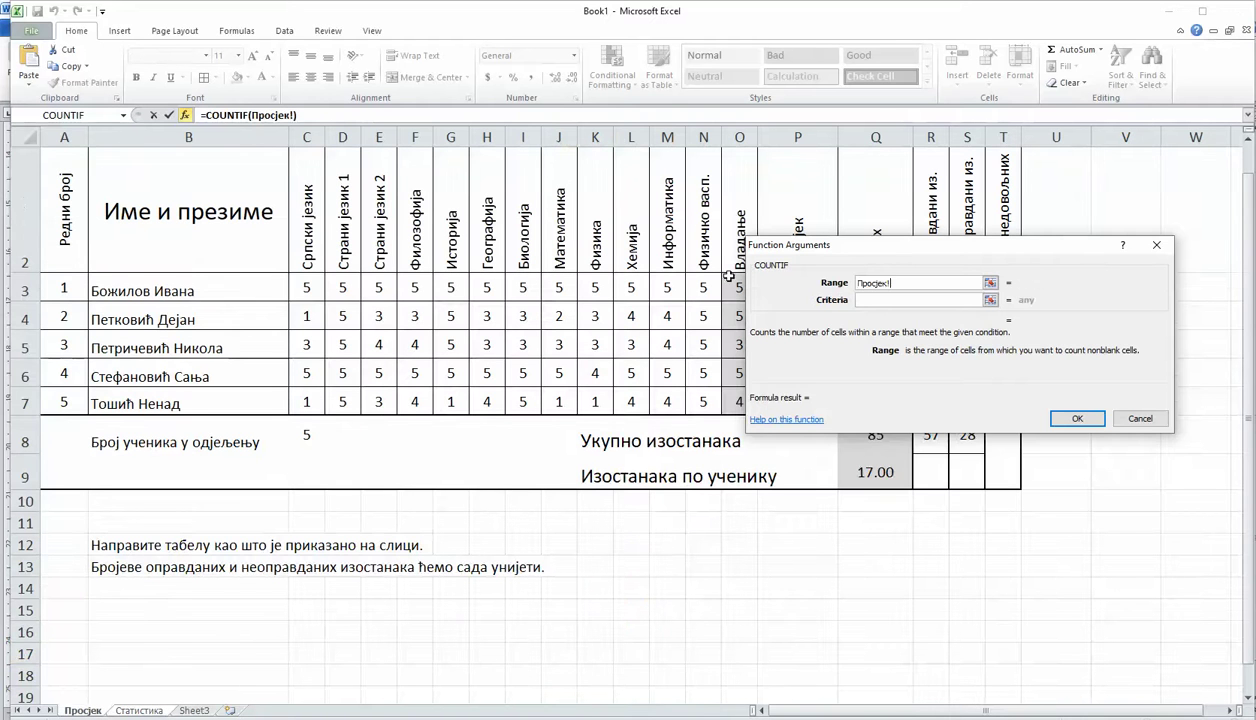
drag(730, 276, 735, 373)
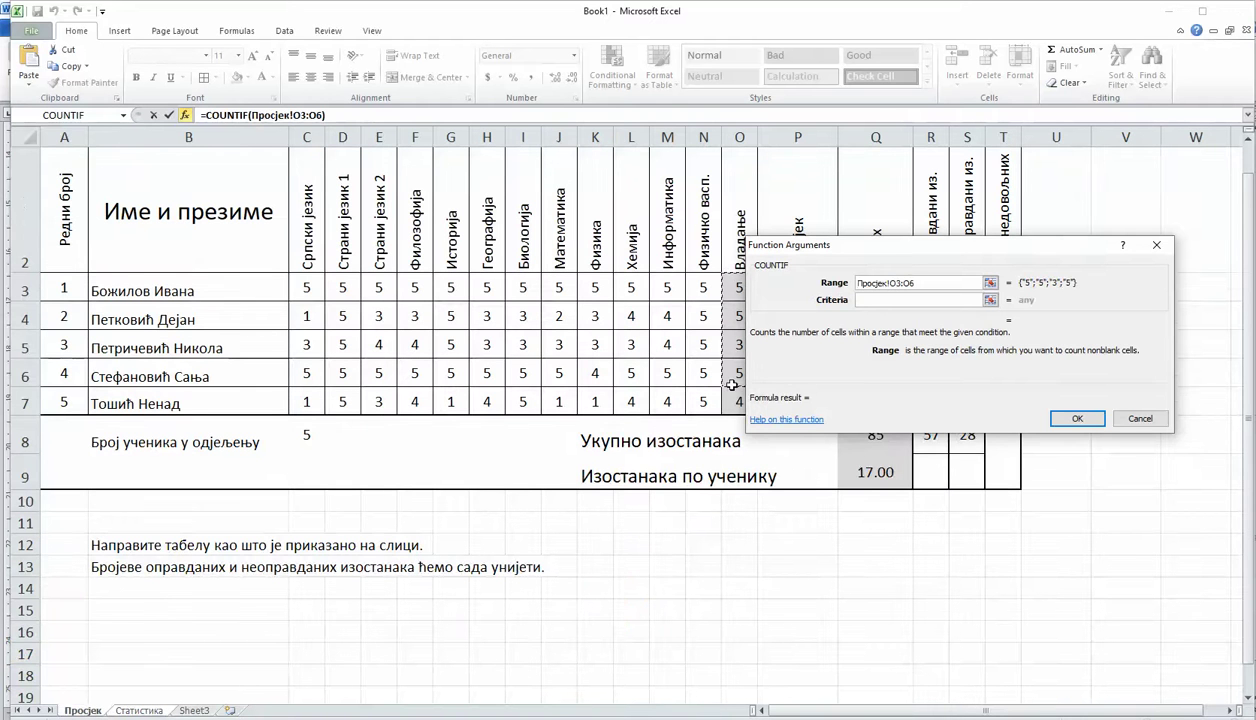
drag(724, 286, 737, 402)
click(880, 300)
text(1)
key(Return)
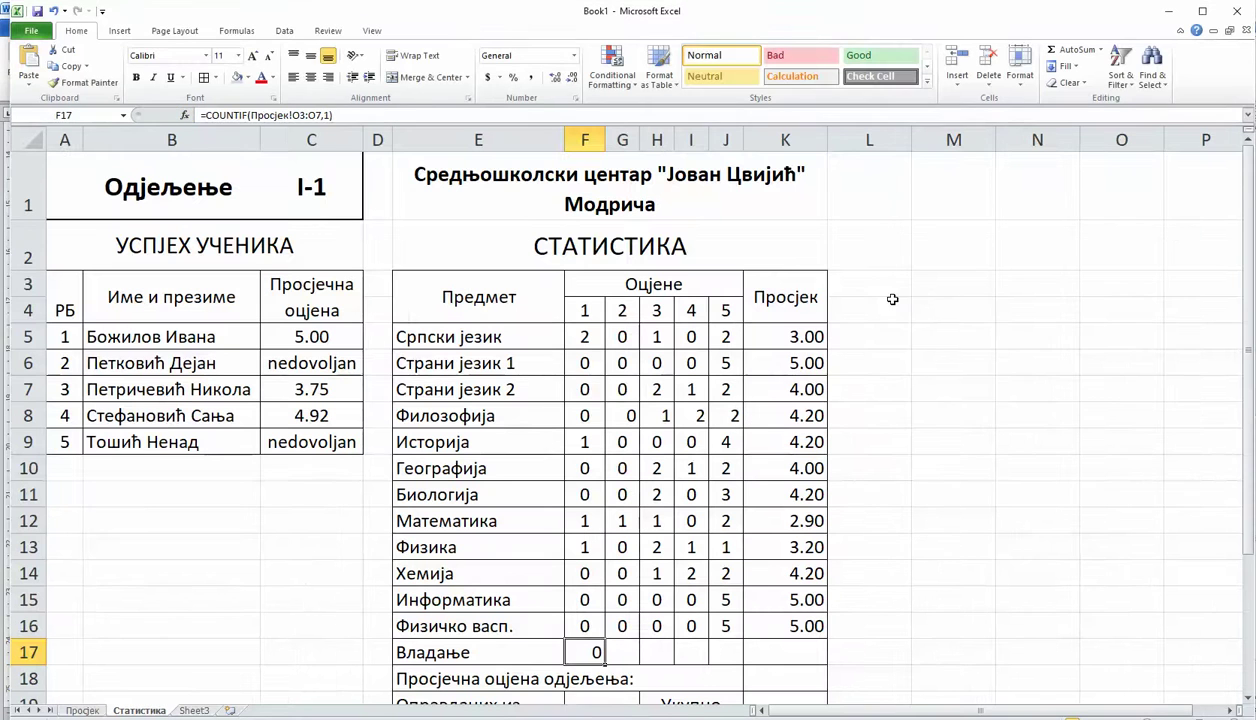
- Enter a COUNTIF function in G17 over Просјек!O3:O7 with criterion 2 for the Владање row
click(619, 648)
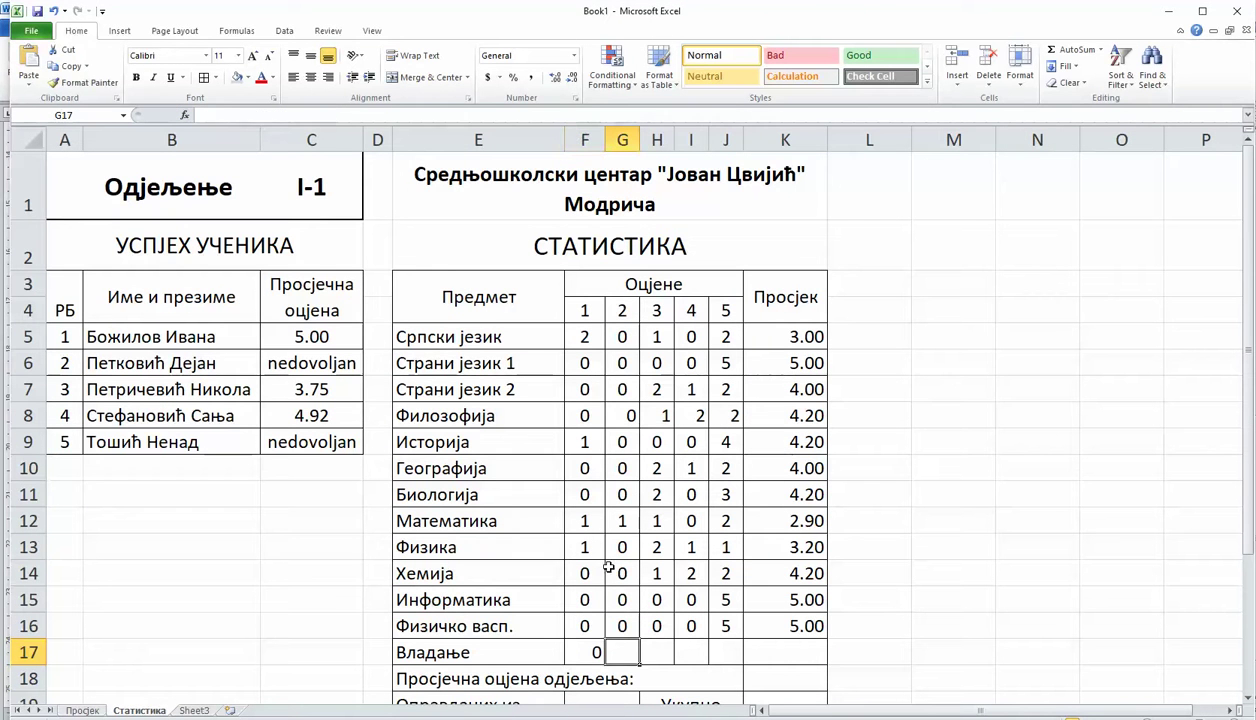
click(185, 117)
click(998, 450)
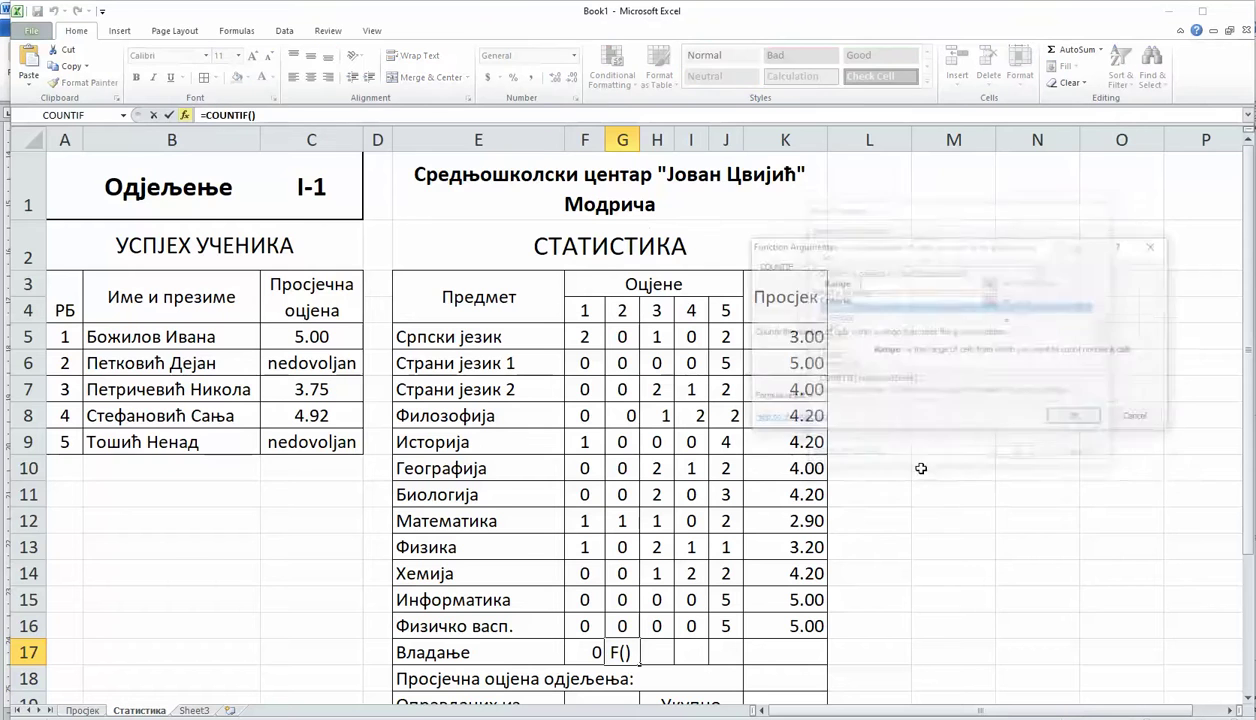
click(90, 710)
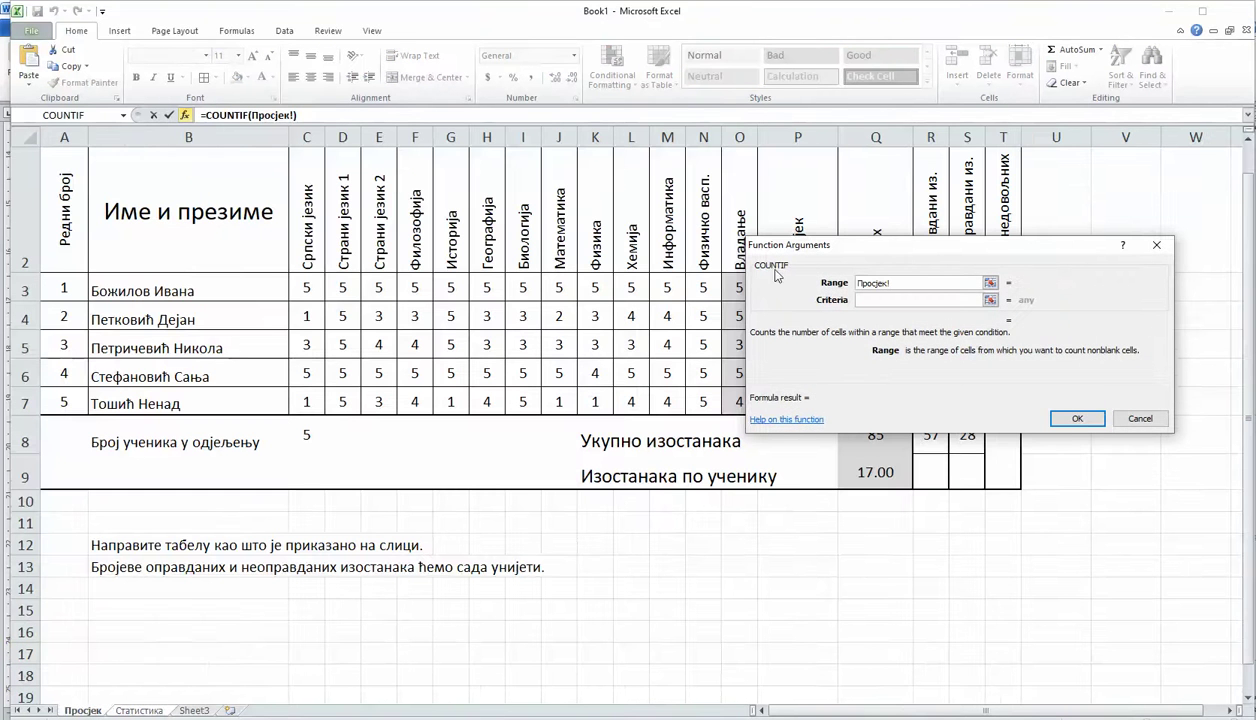
drag(776, 252, 857, 247)
drag(740, 287, 743, 398)
click(950, 298)
text(2)
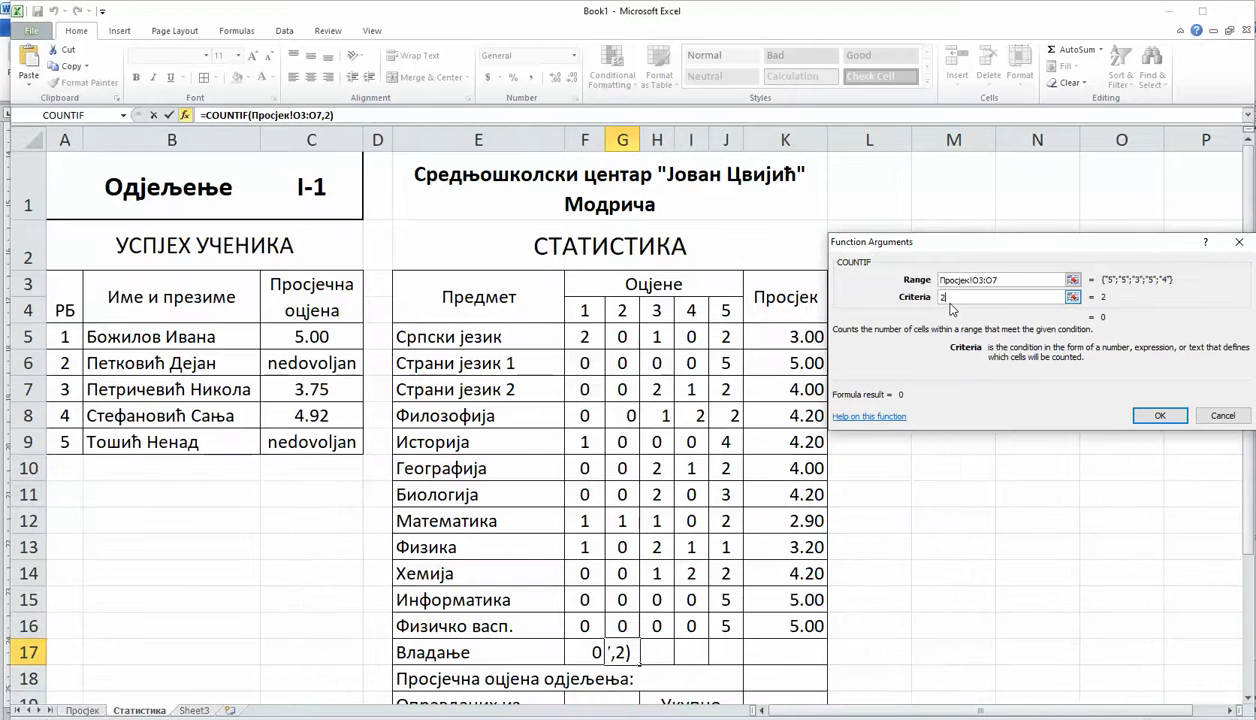
click(1160, 415)
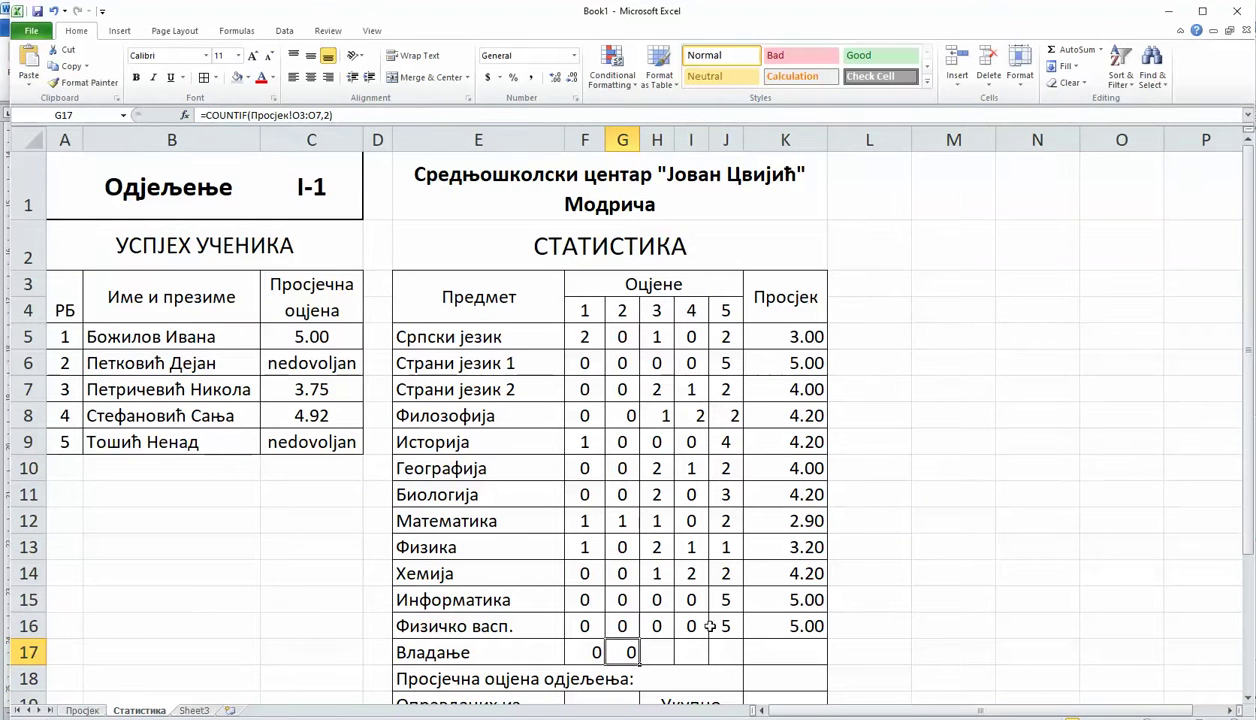
- Enter a COUNTIF function in H17 that counts the grade 3 entries in Просјек!O3:O7
click(650, 645)
click(185, 117)
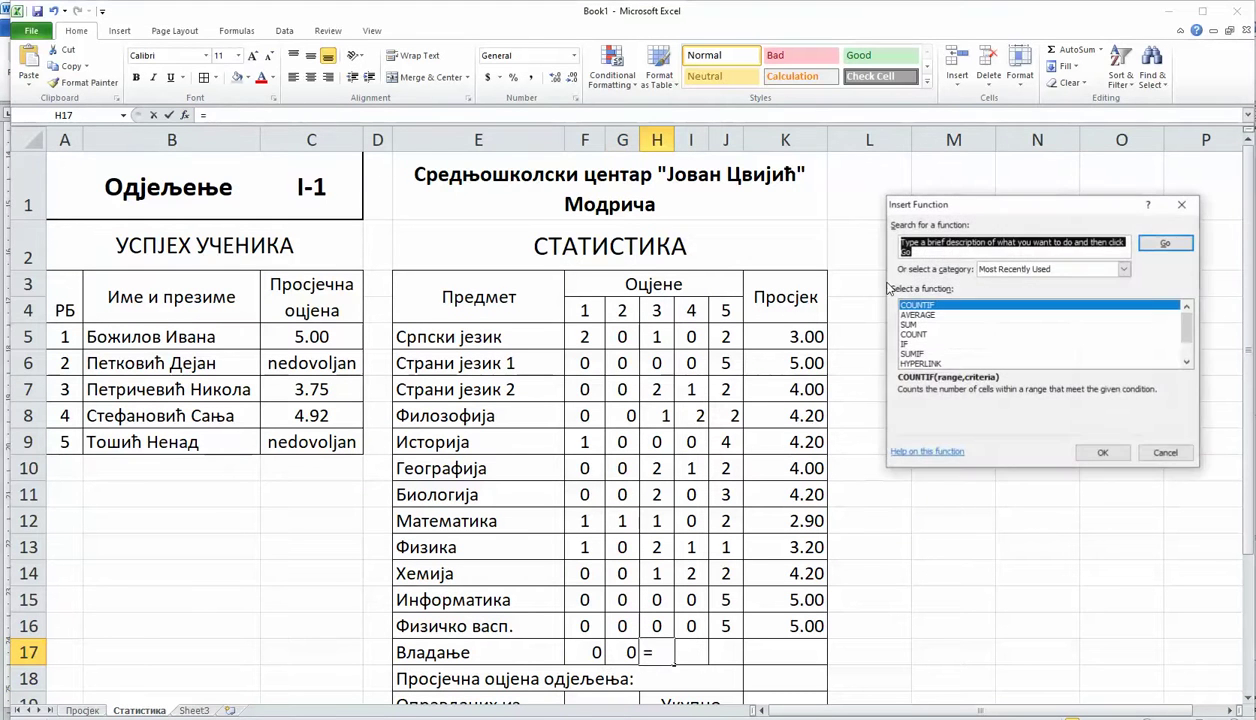
click(1080, 449)
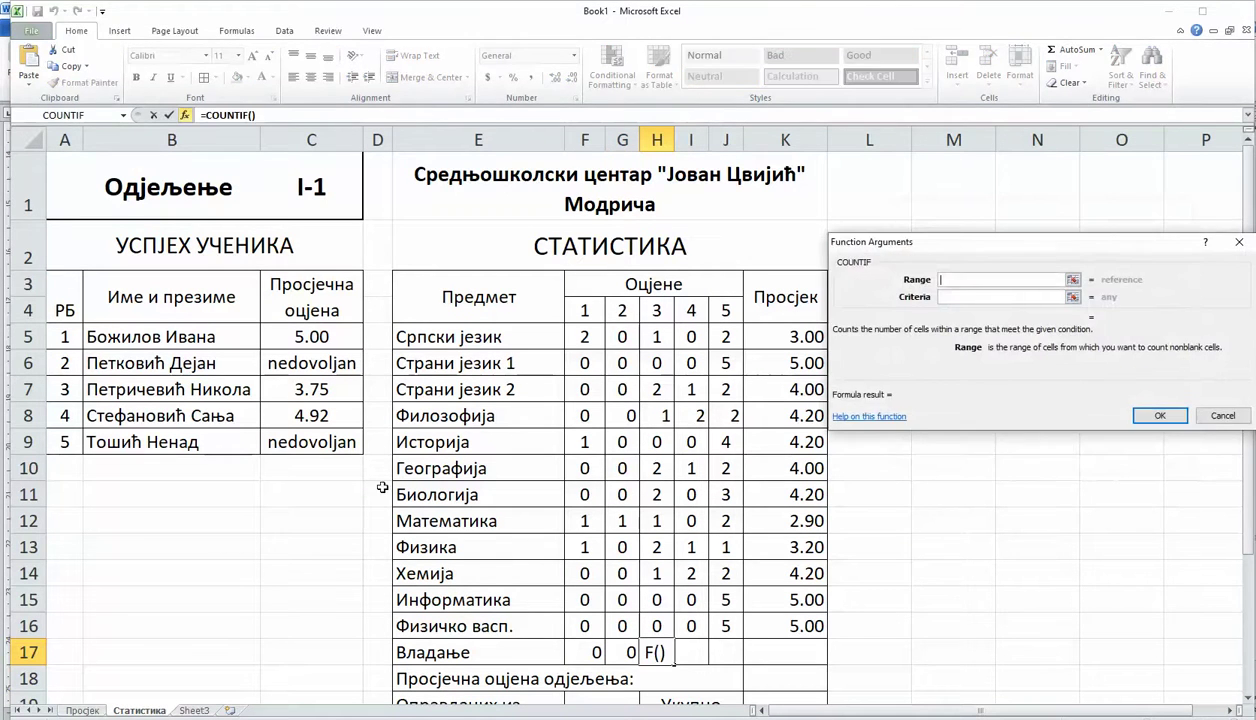
click(84, 710)
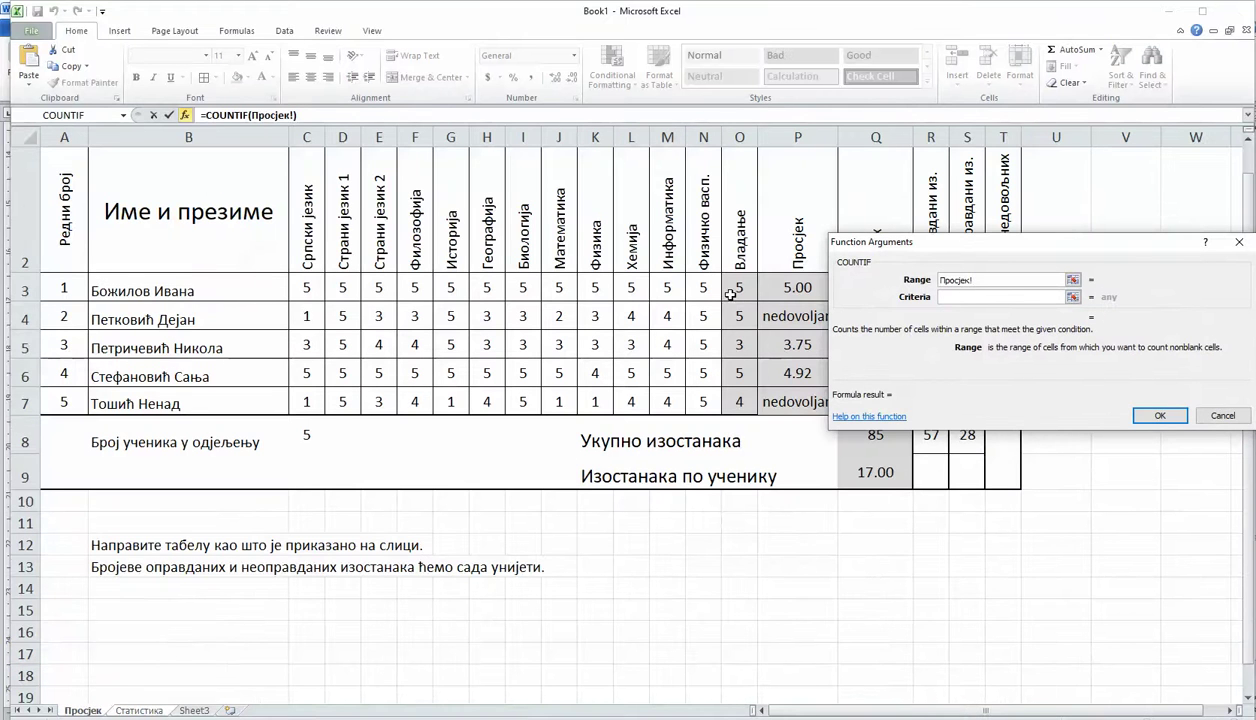
drag(731, 292, 740, 393)
drag(731, 290, 738, 401)
click(958, 297)
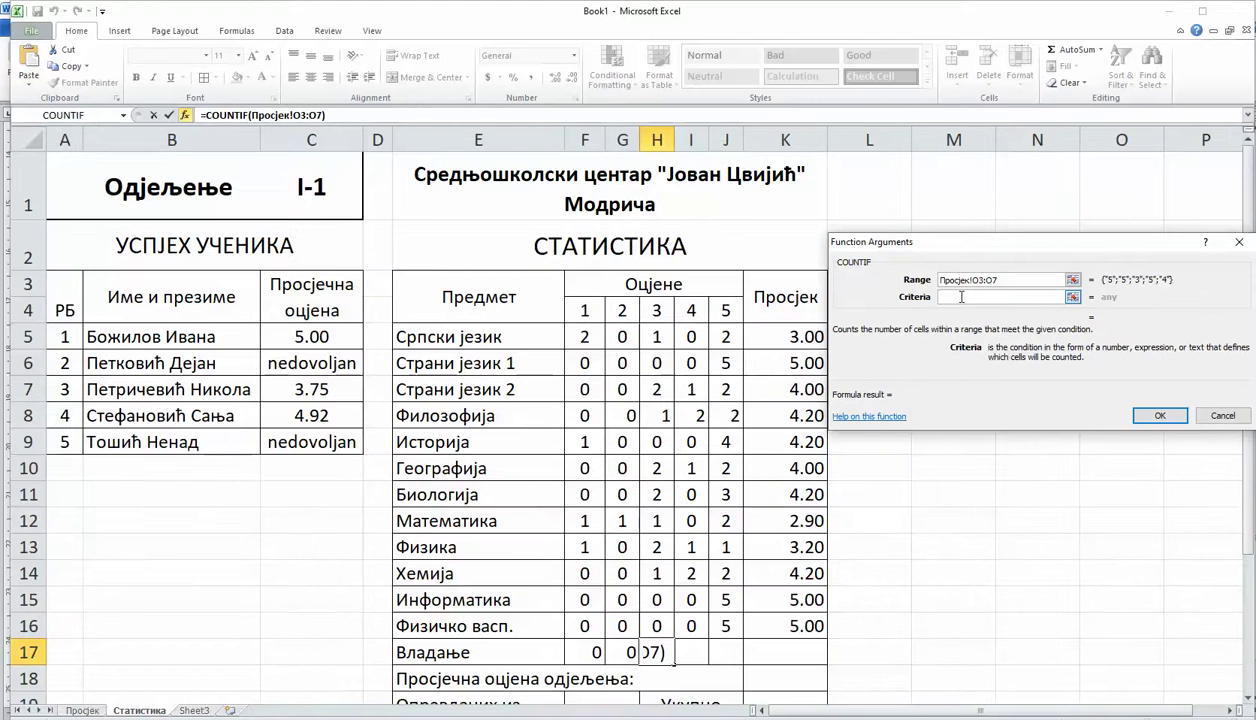
key(Return)
- Enter a COUNTIF function in I17 over Просјек!O3:O7 with criterion 4 for the Владање row
key(Right)
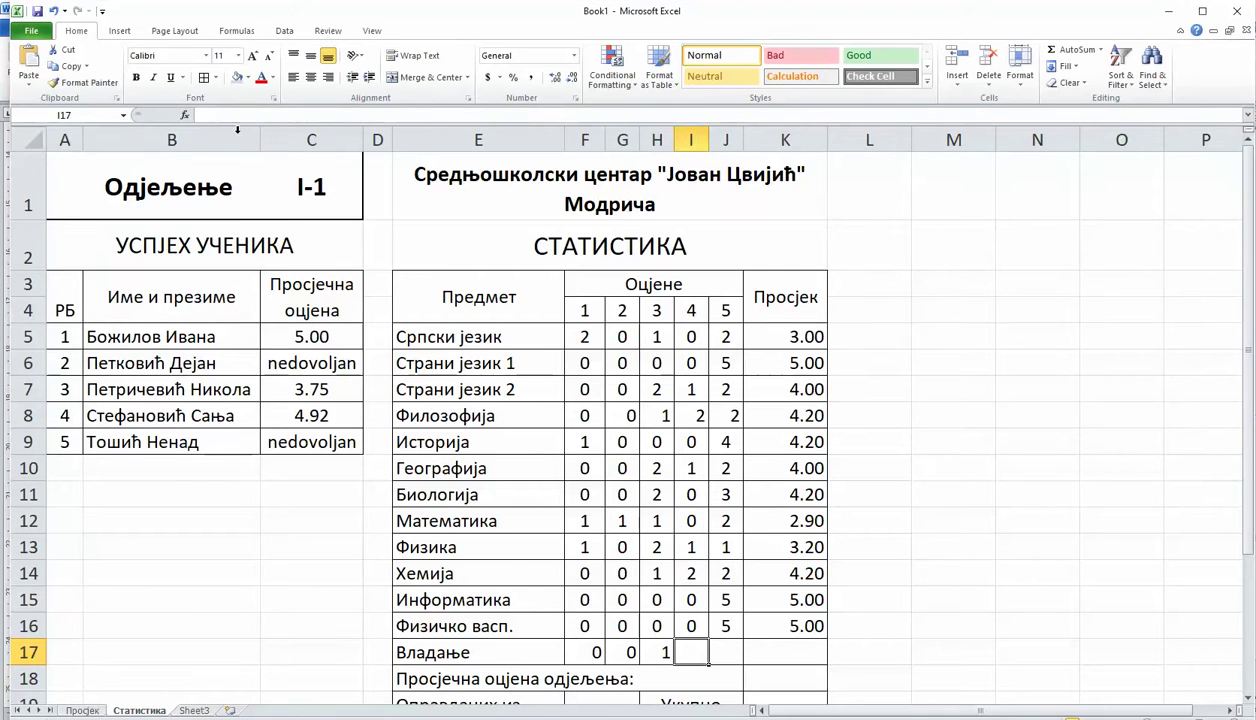
click(184, 114)
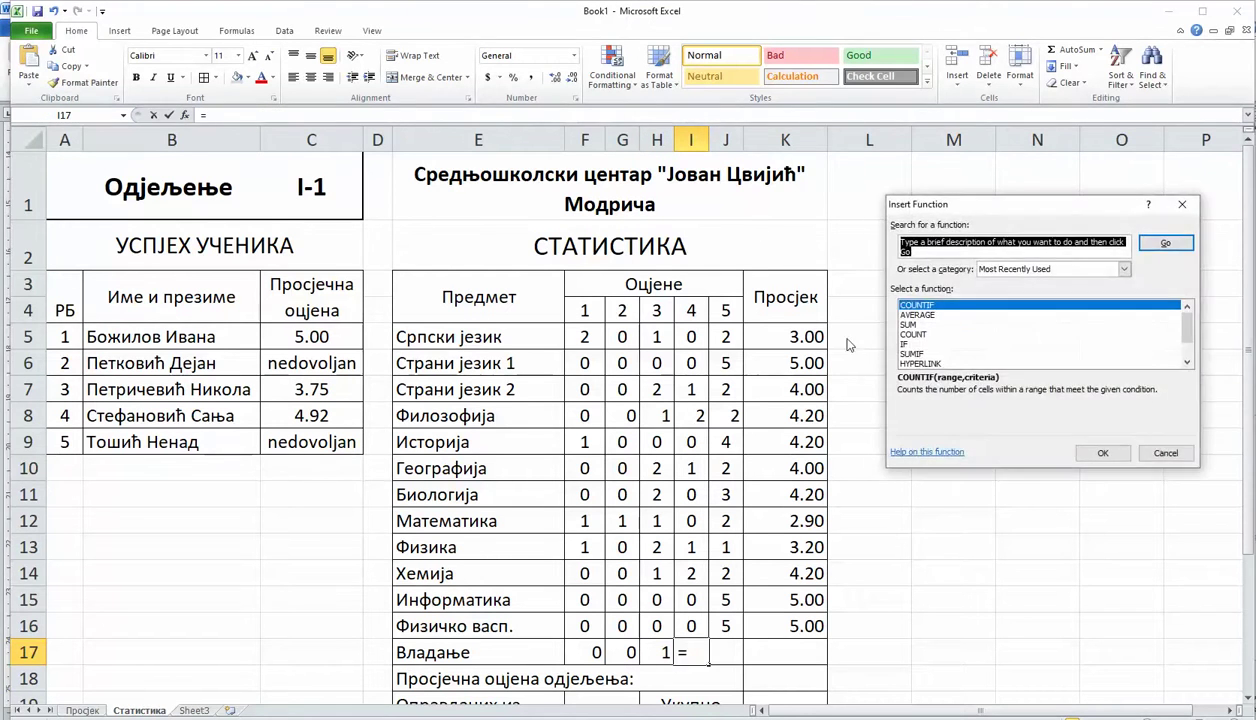
click(1102, 452)
click(84, 711)
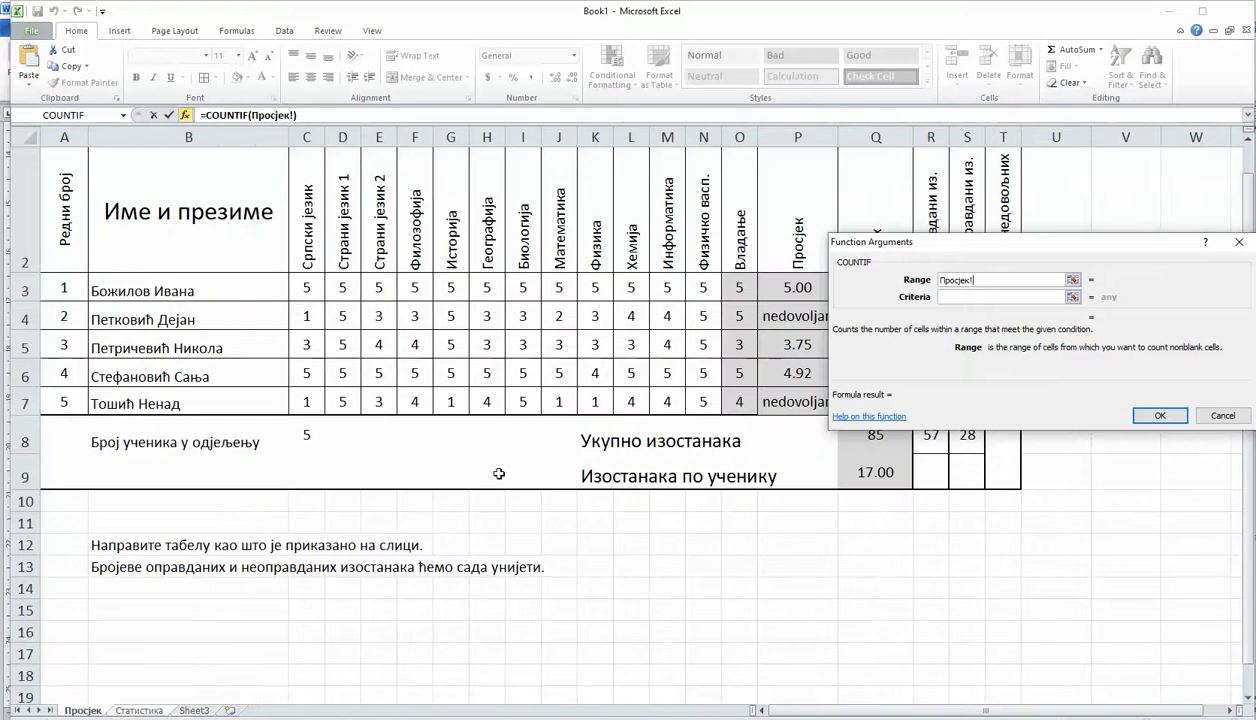
drag(744, 297, 742, 403)
click(958, 297)
text(4)
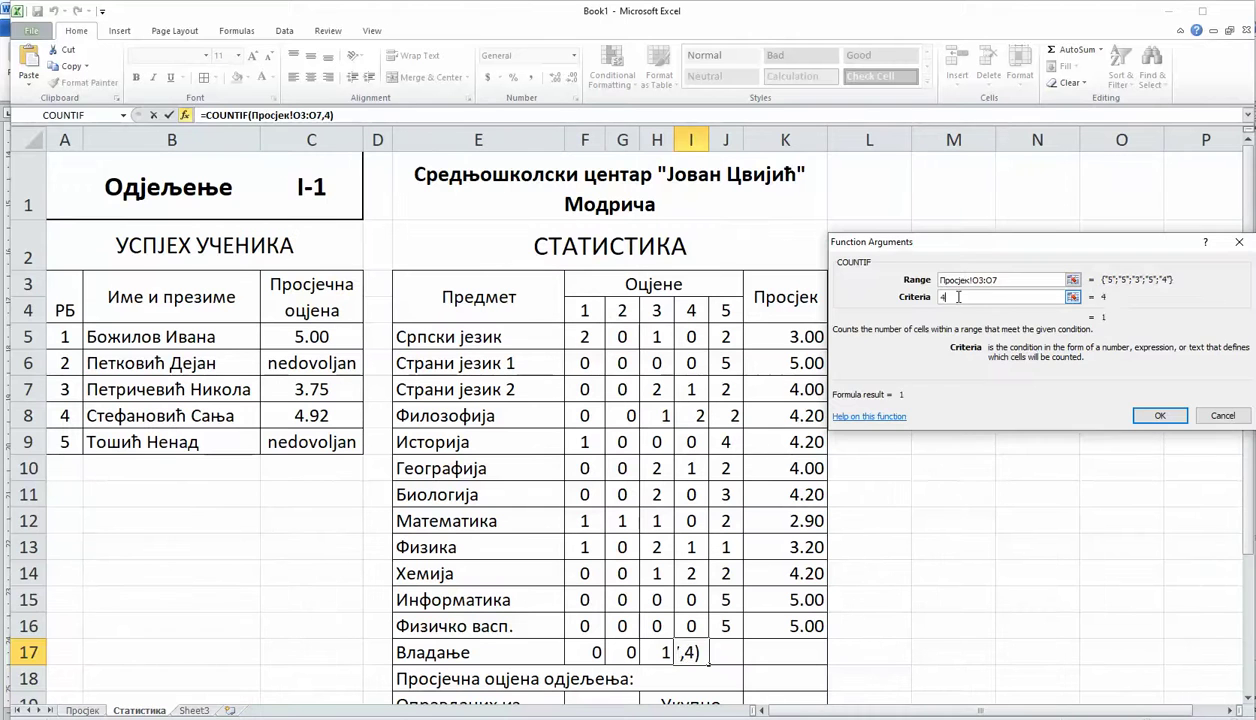
key(Return)
- Enter a COUNTIF function in J17 that counts grade 5 in the conduct grades Просјек!O3:O7
click(725, 648)
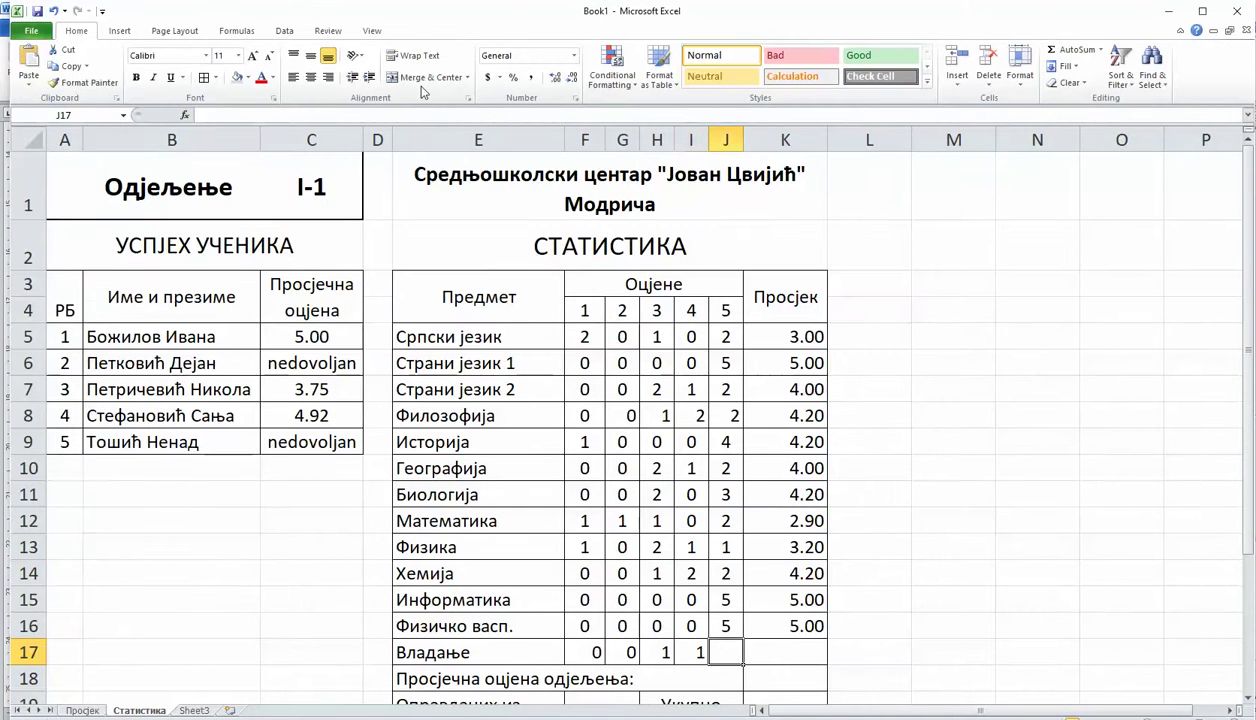
click(184, 115)
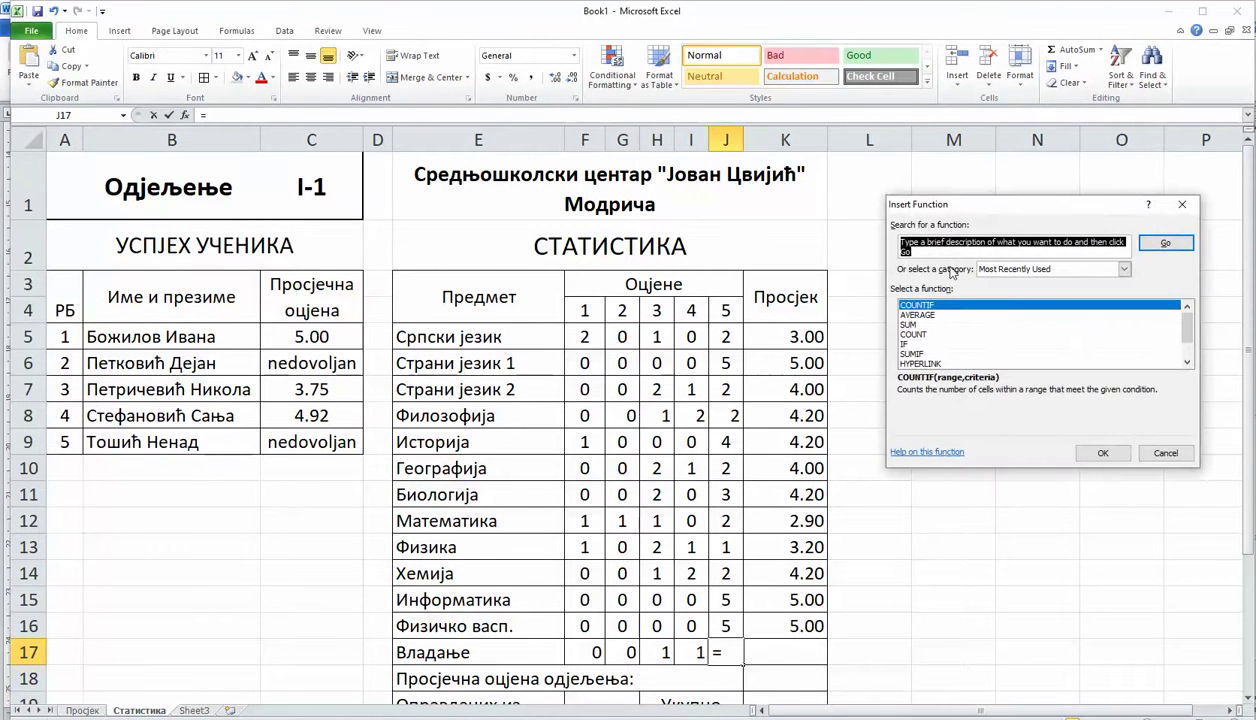
click(1102, 453)
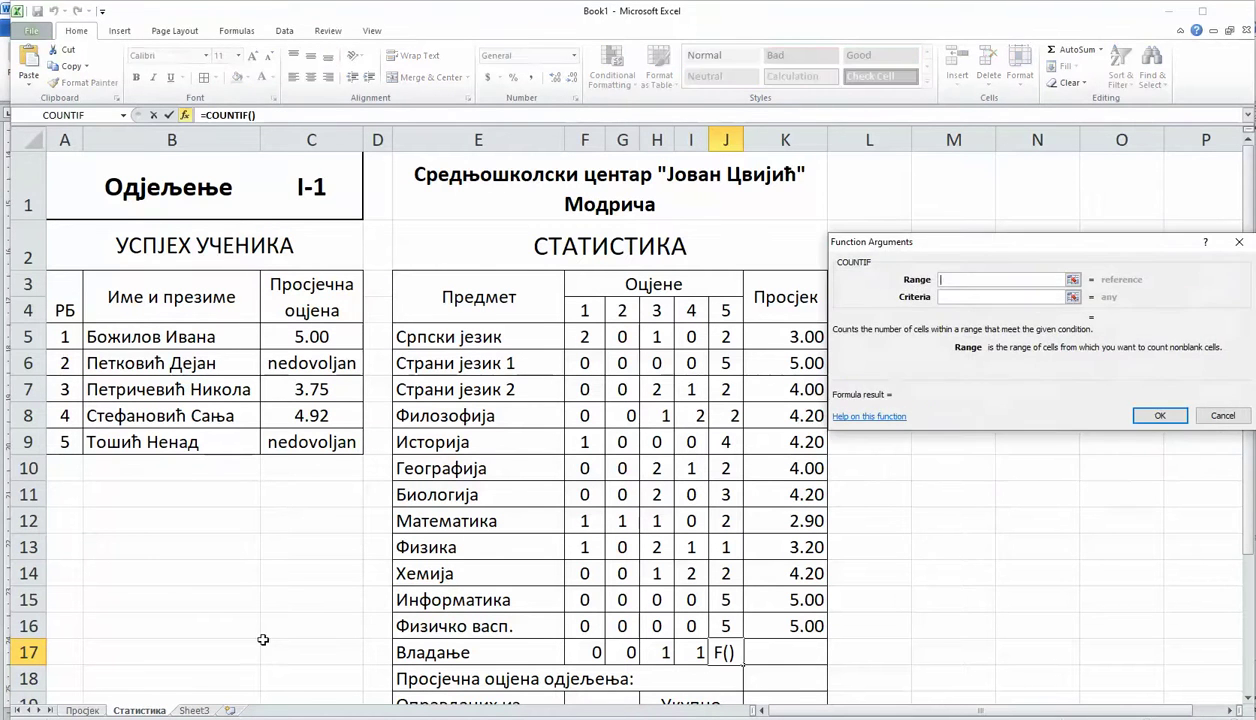
click(100, 709)
drag(739, 287, 738, 402)
click(966, 298)
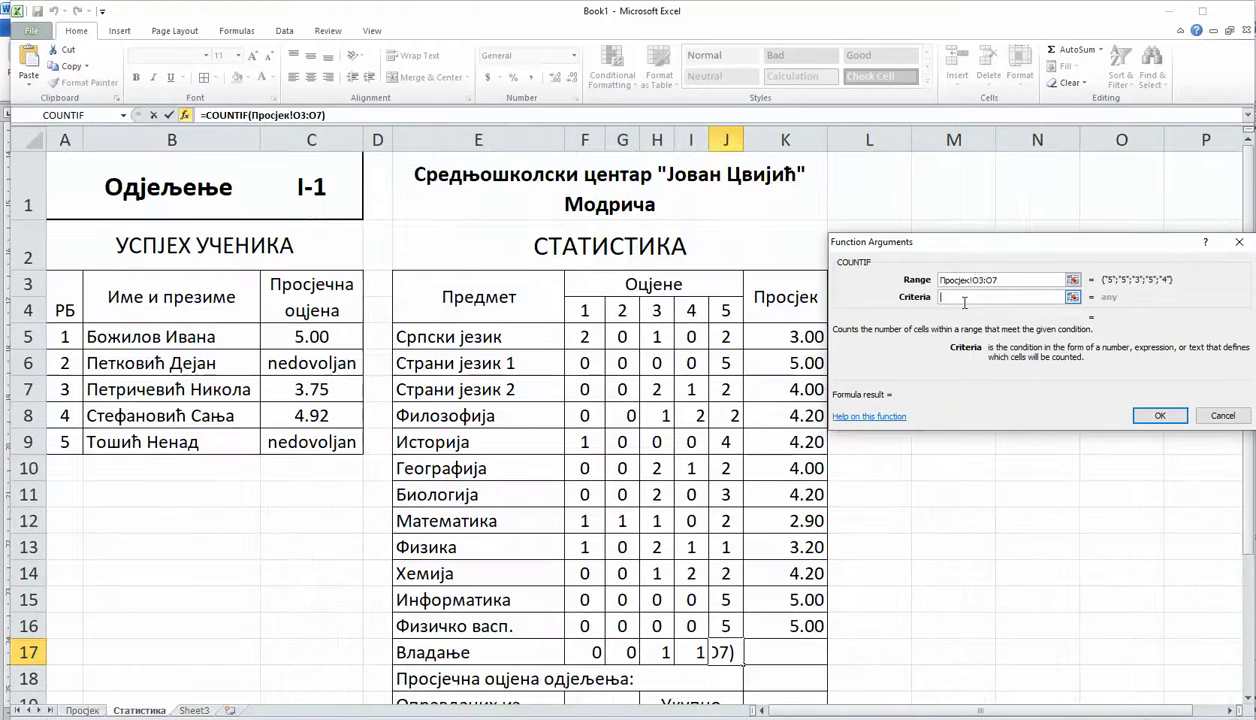
text(5)
key(Return)
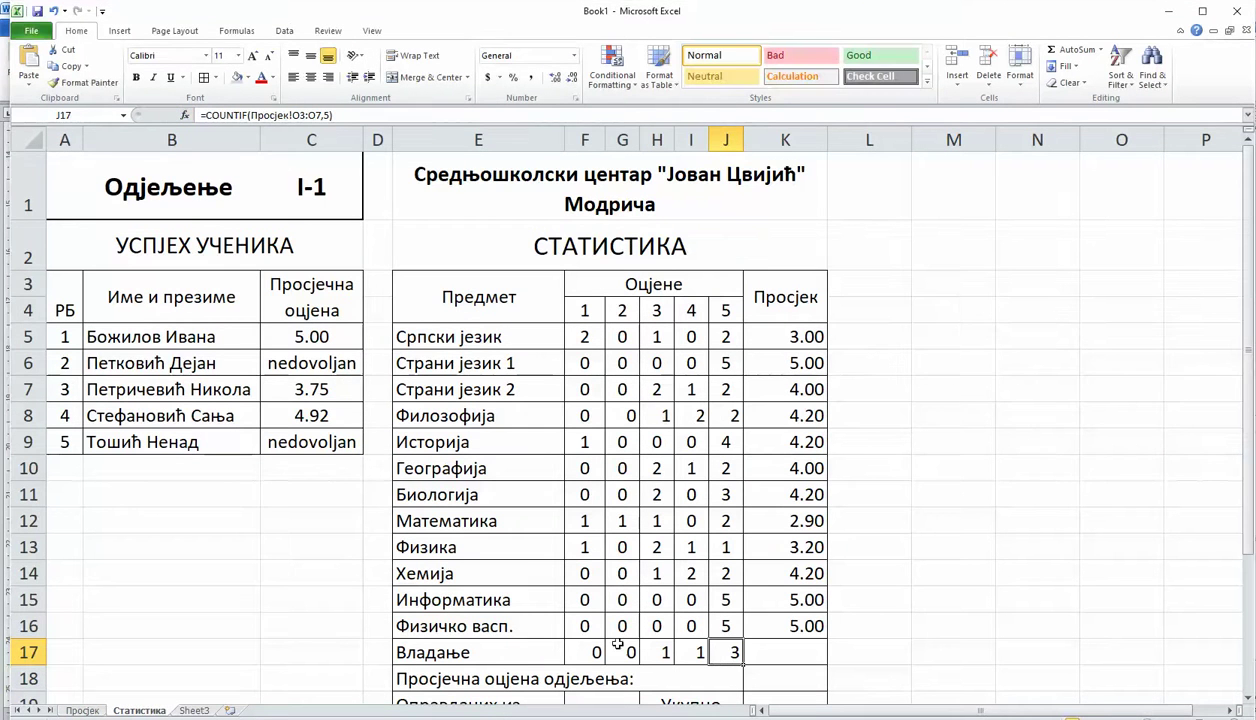
- Centre the Владање counts in F17:J17 and fill the average formula from K16 down to K17
drag(590, 650, 722, 660)
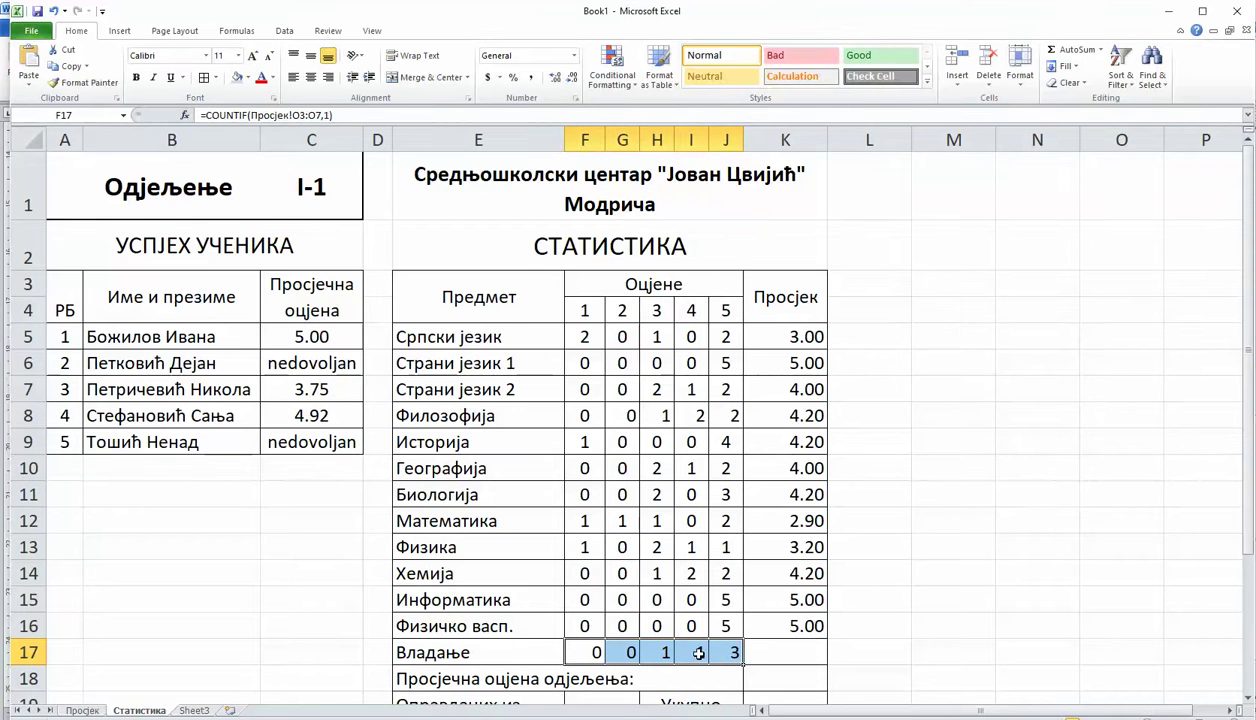
click(766, 620)
drag(828, 638, 828, 660)
- Calculate the class average in K18 with an AVERAGE function over K5:K17
scroll(860, 597, down, 2)
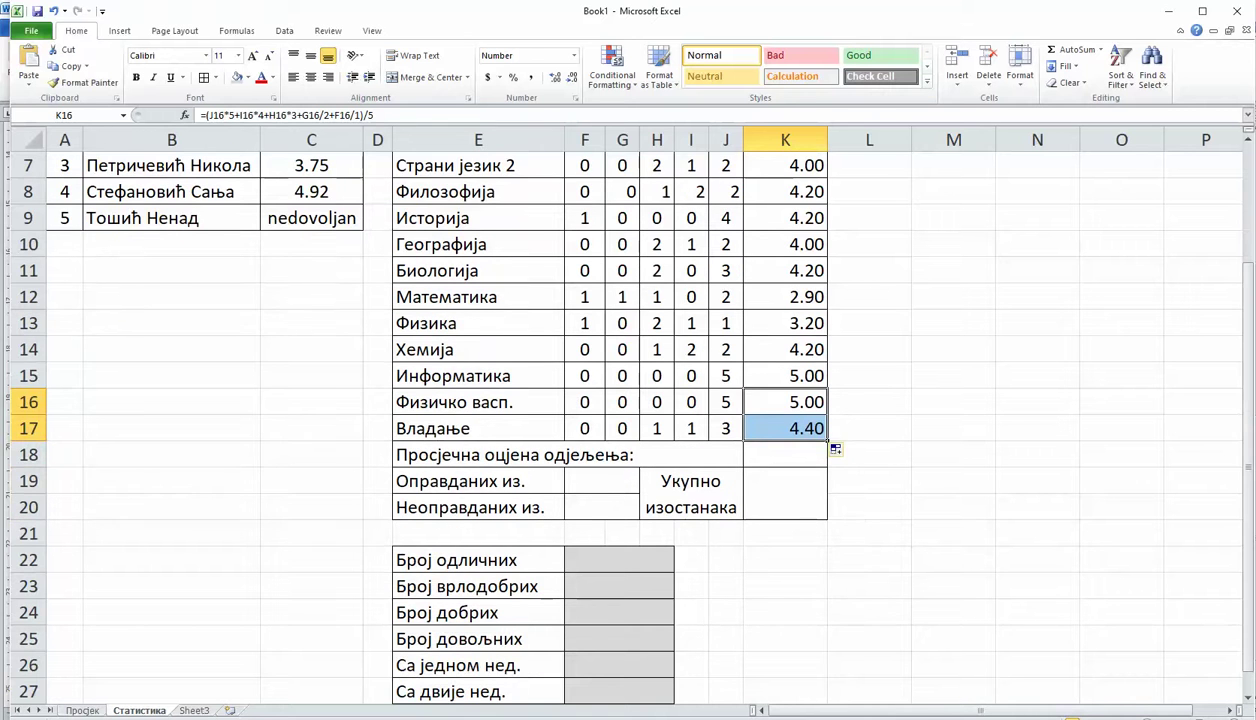
click(785, 455)
scroll(884, 587, up, 2)
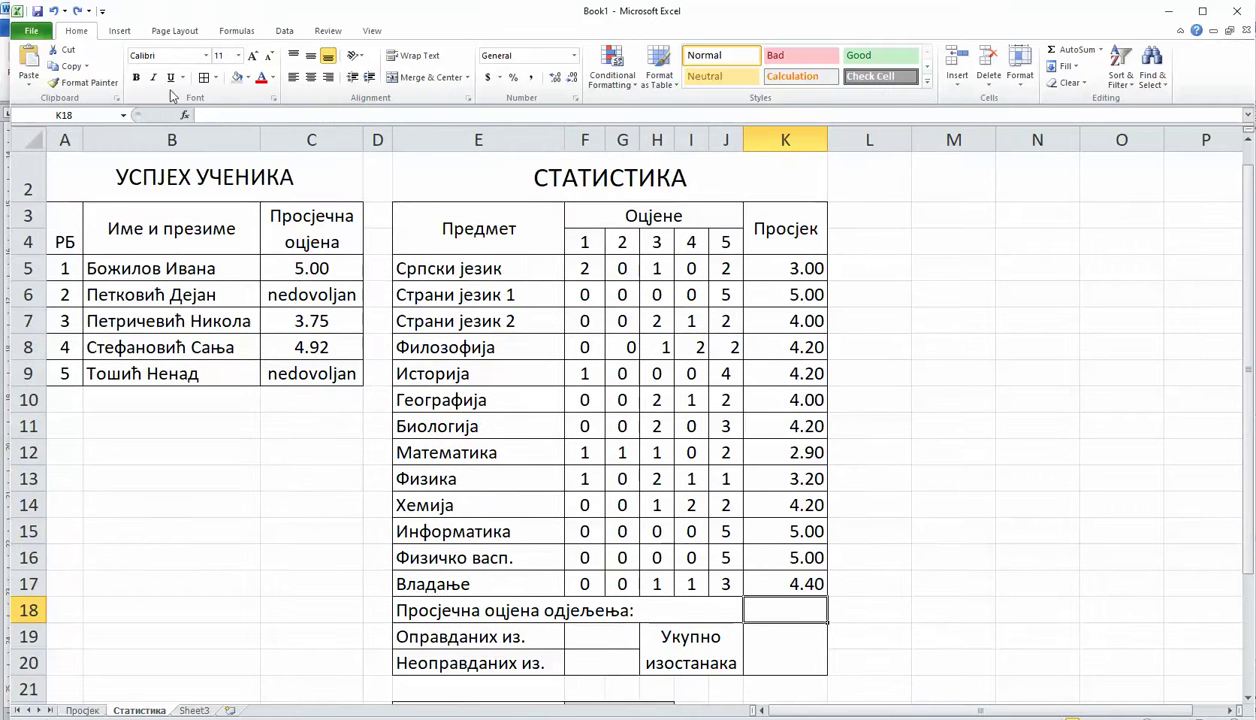
click(185, 116)
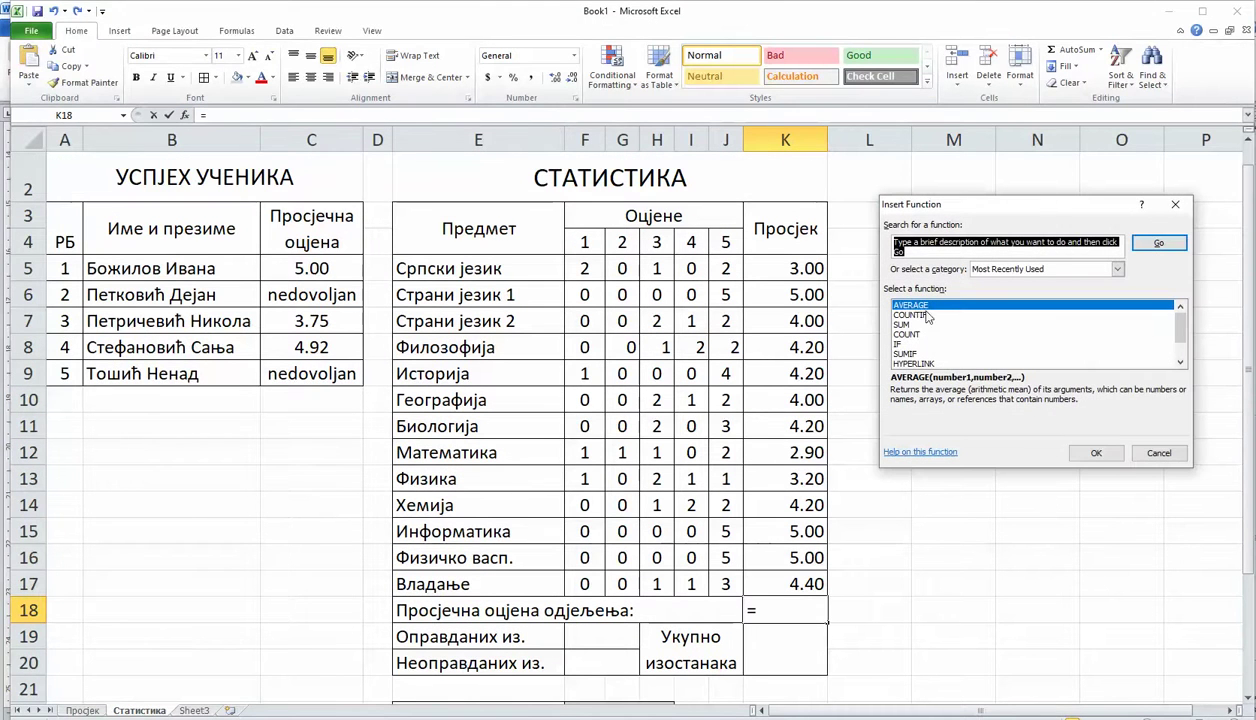
click(1096, 453)
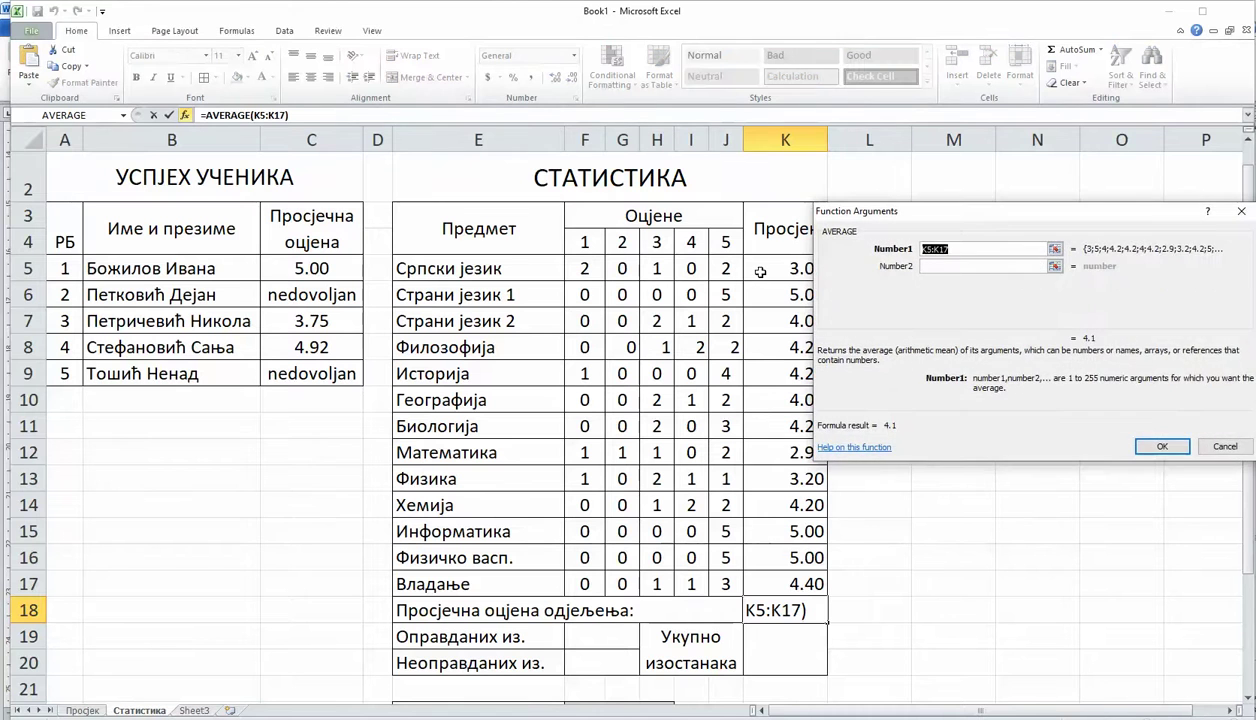
drag(786, 268, 785, 584)
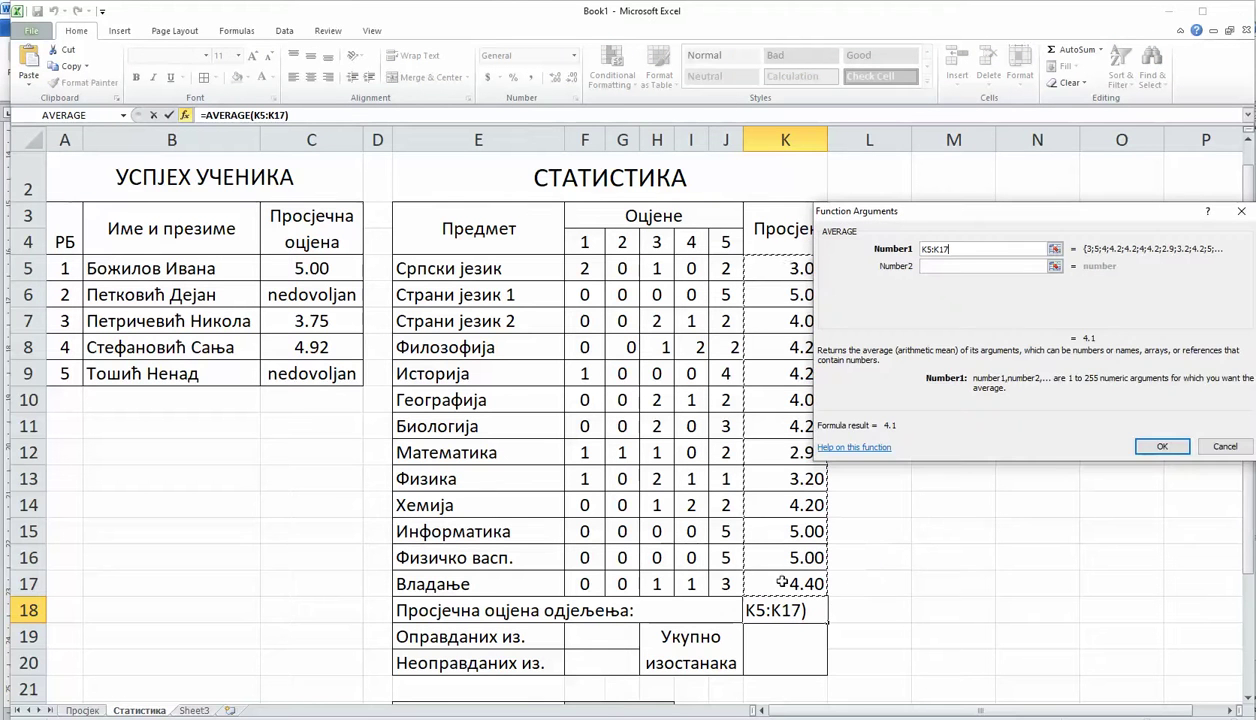
click(1154, 450)
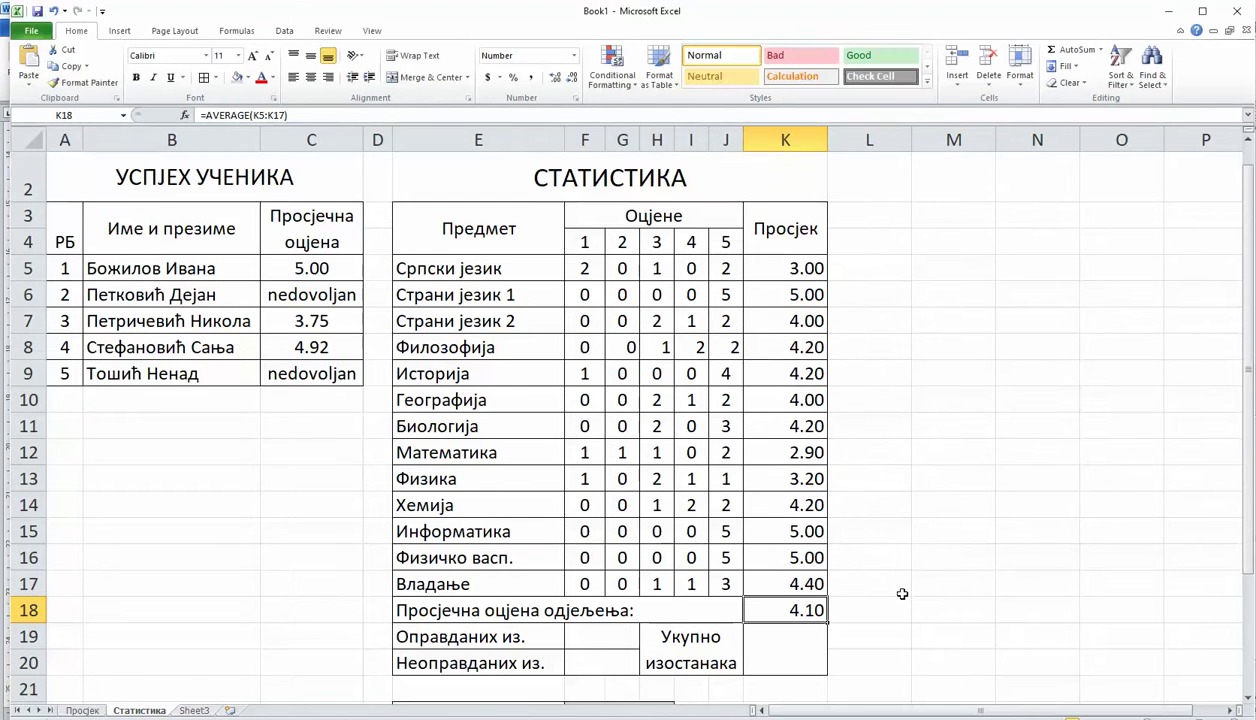
- Link the Оправданих из. cell F19 to the excused absences total in R8 of the Просјек sheet
click(582, 641)
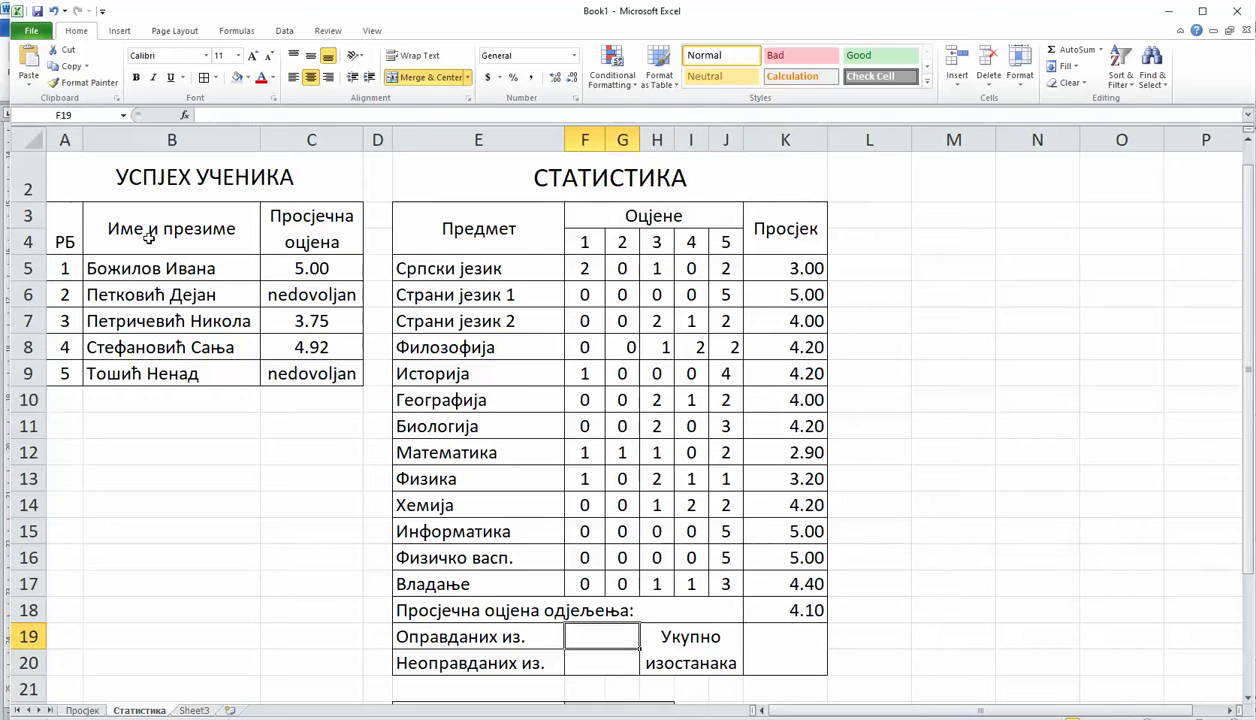
text(=)
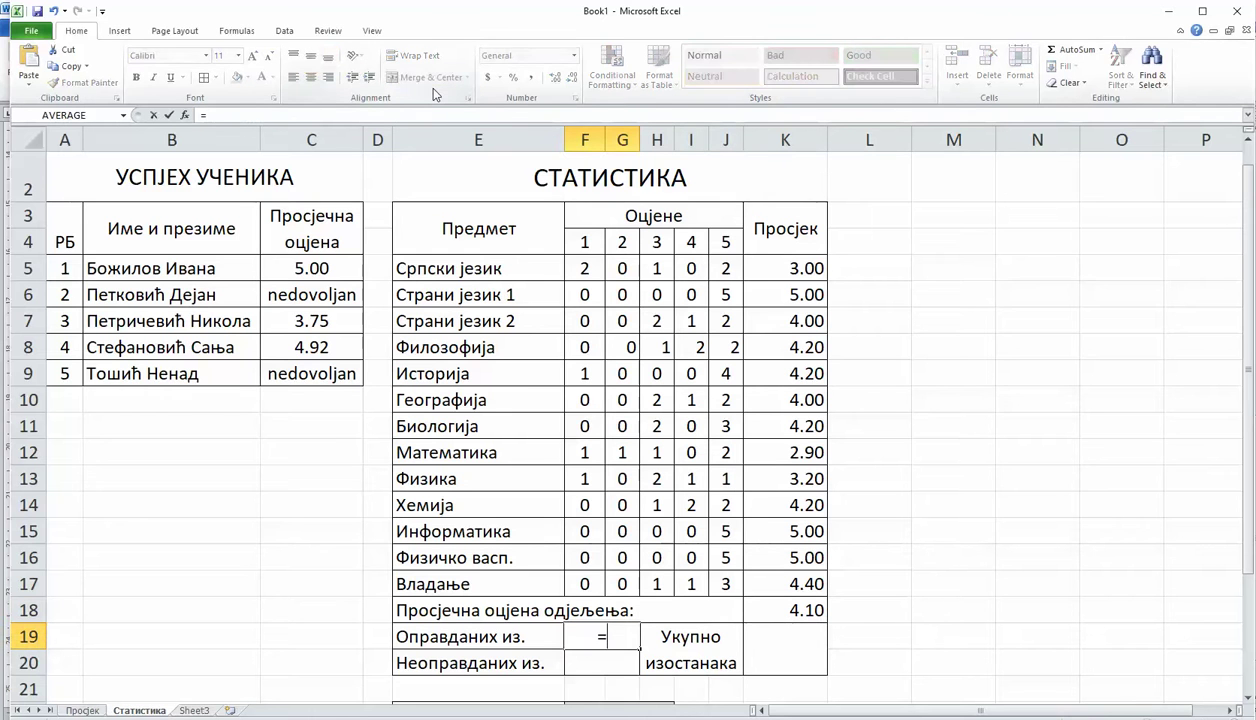
click(84, 710)
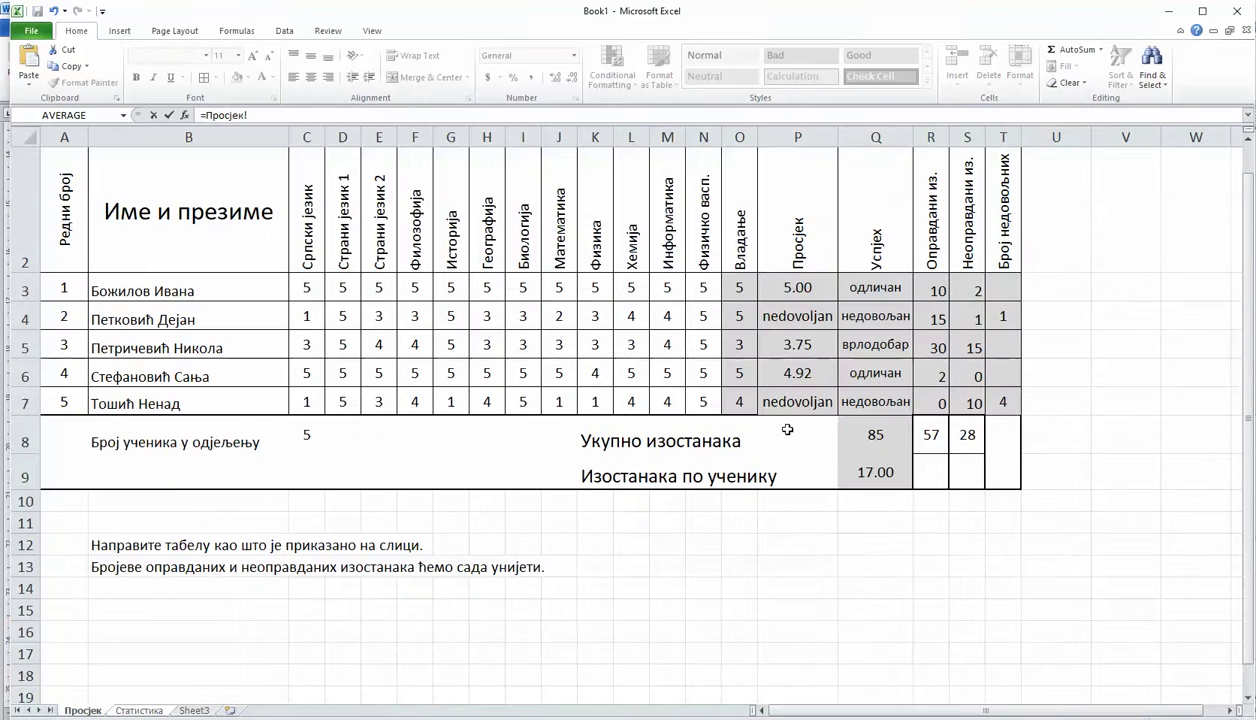
click(931, 434)
key(Return)
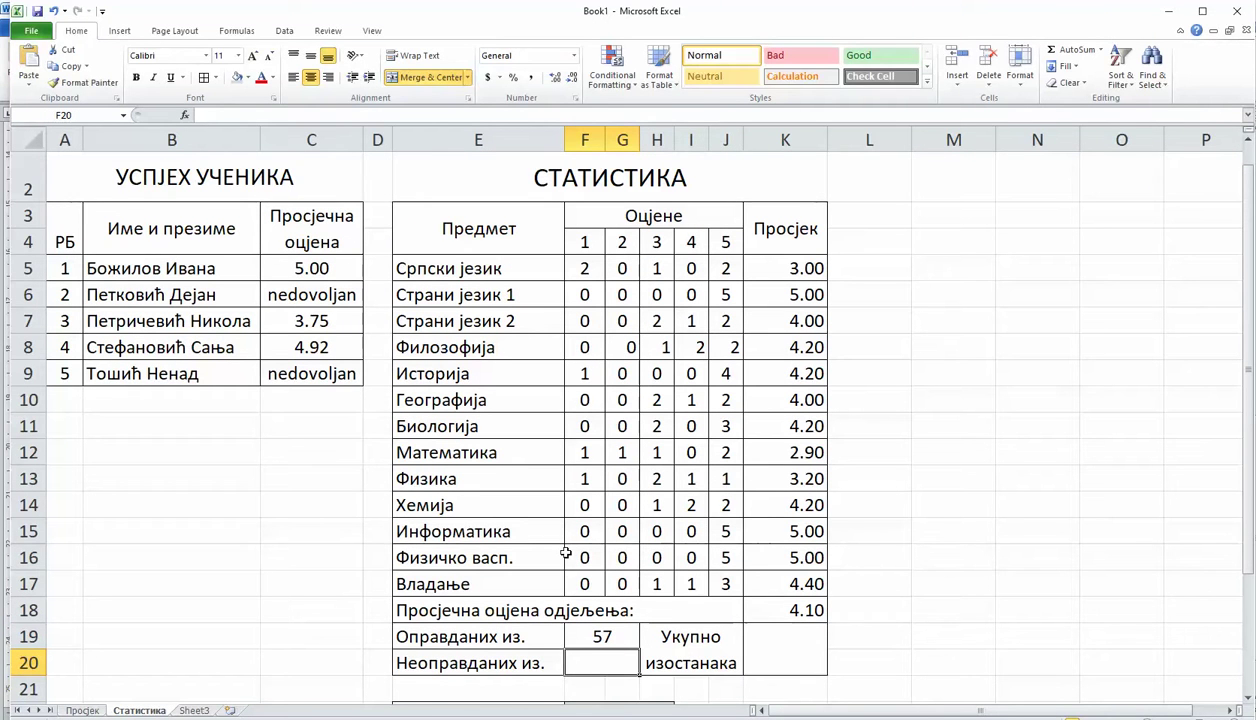
- Link the Неоправданих из. cell F20 to the unexcused absences total in S8 of the Просјек sheet
text(=)
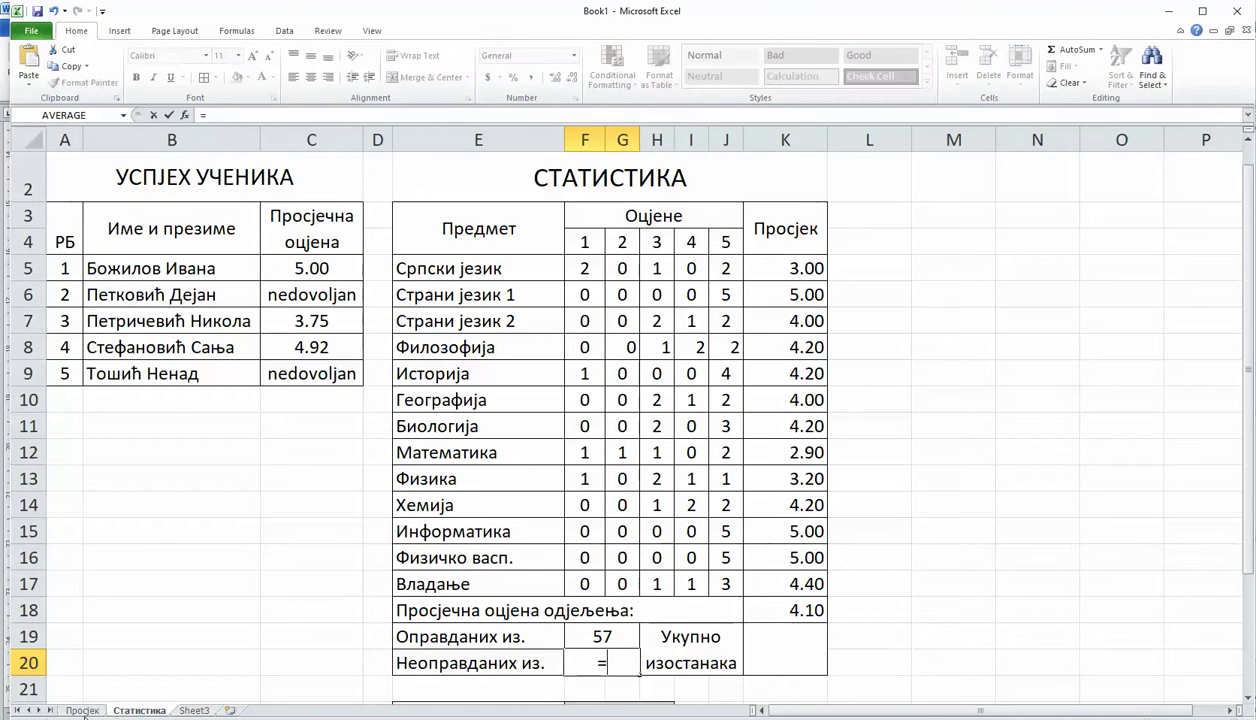
click(85, 708)
key(Return)
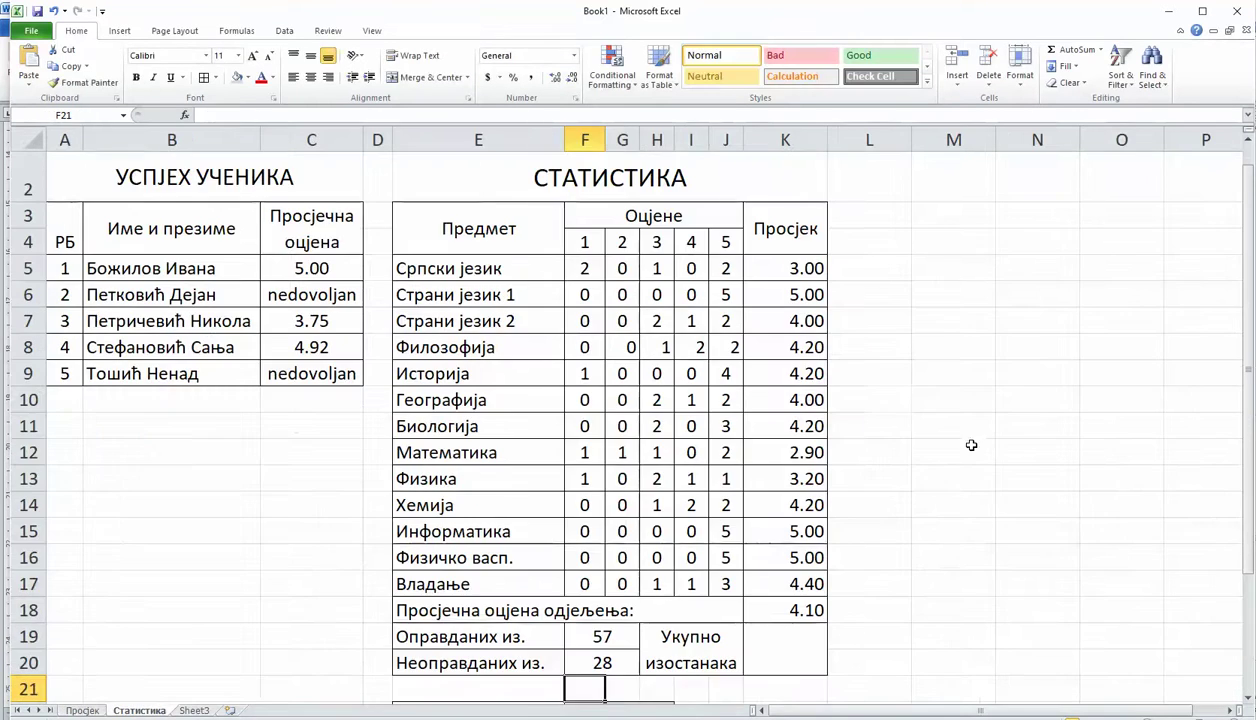
- Enter the formula =F19+F20 in the Укупно изостанака cell K19 and align its result to the vertical middle
click(771, 641)
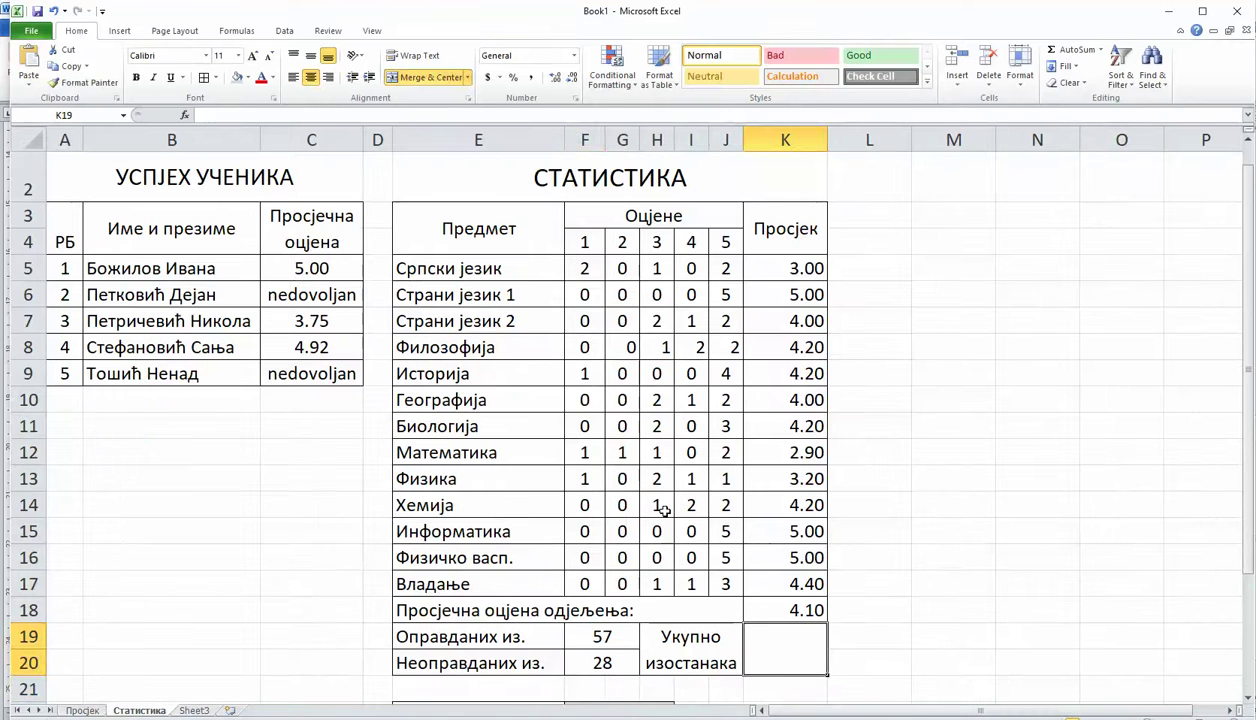
text(=)
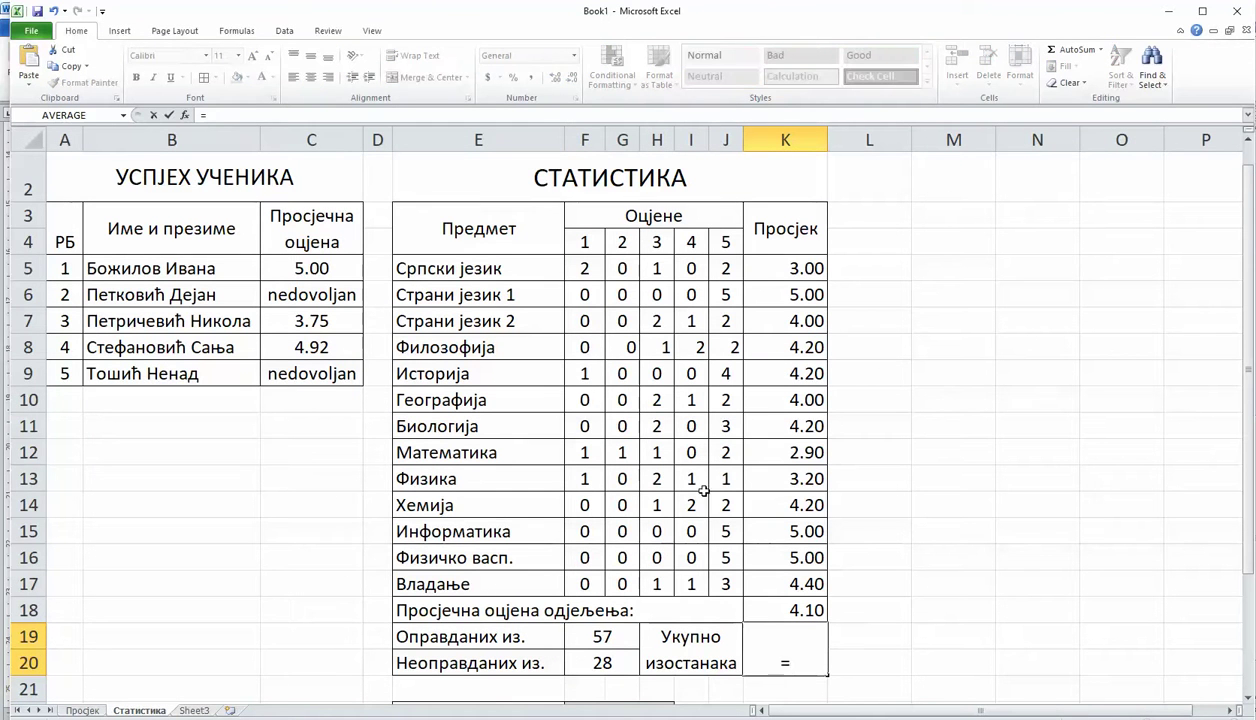
click(614, 628)
text(+)
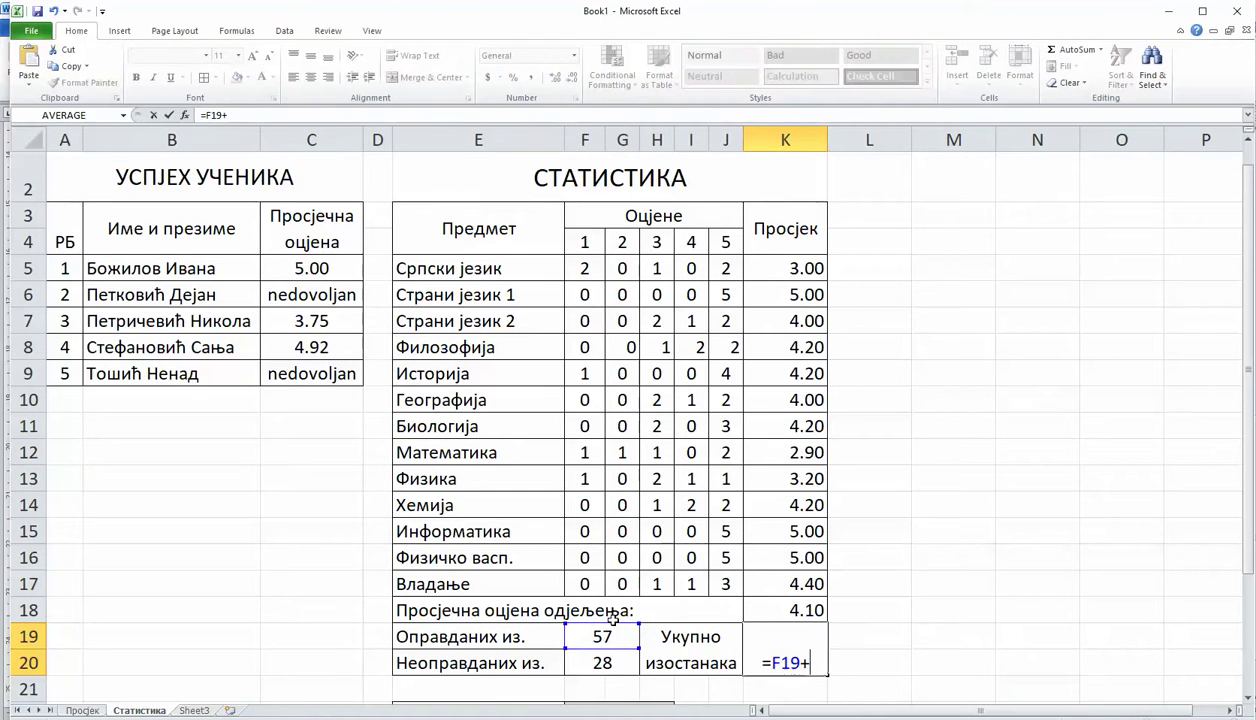
click(602, 662)
key(Return)
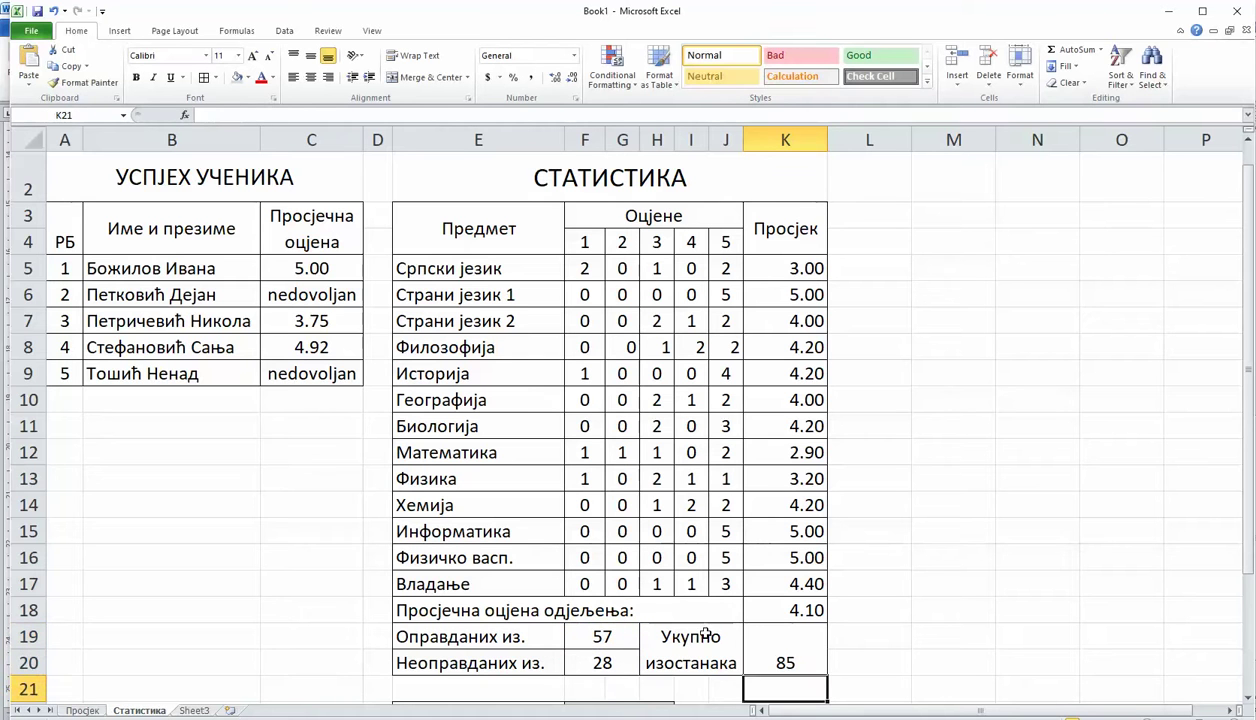
click(778, 651)
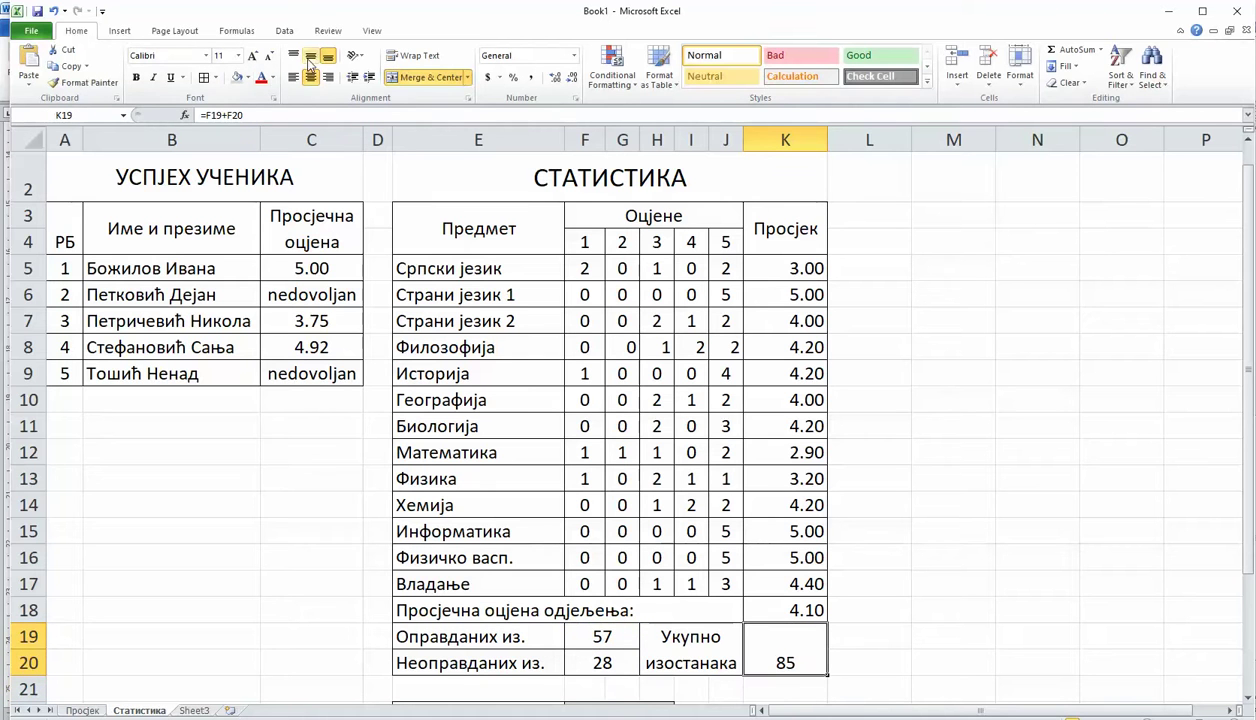
click(311, 55)
- Enter a COUNTIF function in the Број одличних cell F22 that counts "одличан" in Просјек!Q3:Q7
scroll(875, 482, down, 2)
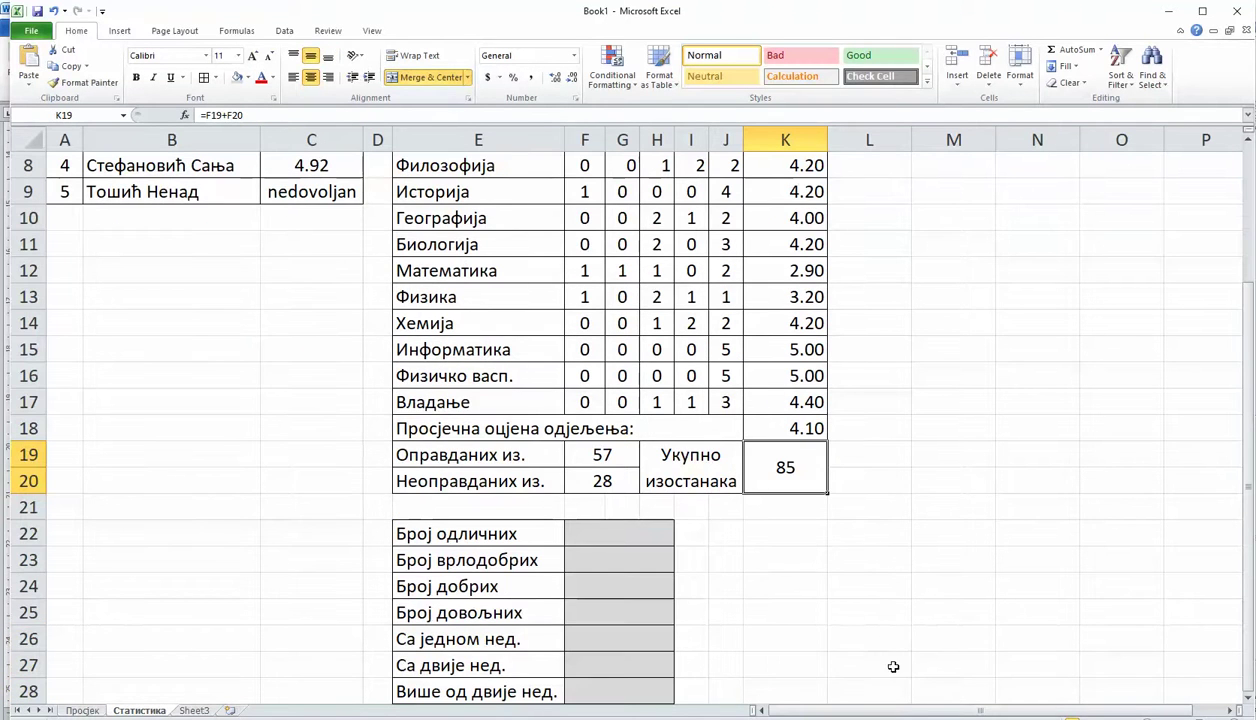
click(885, 636)
scroll(849, 605, down, 1)
click(620, 481)
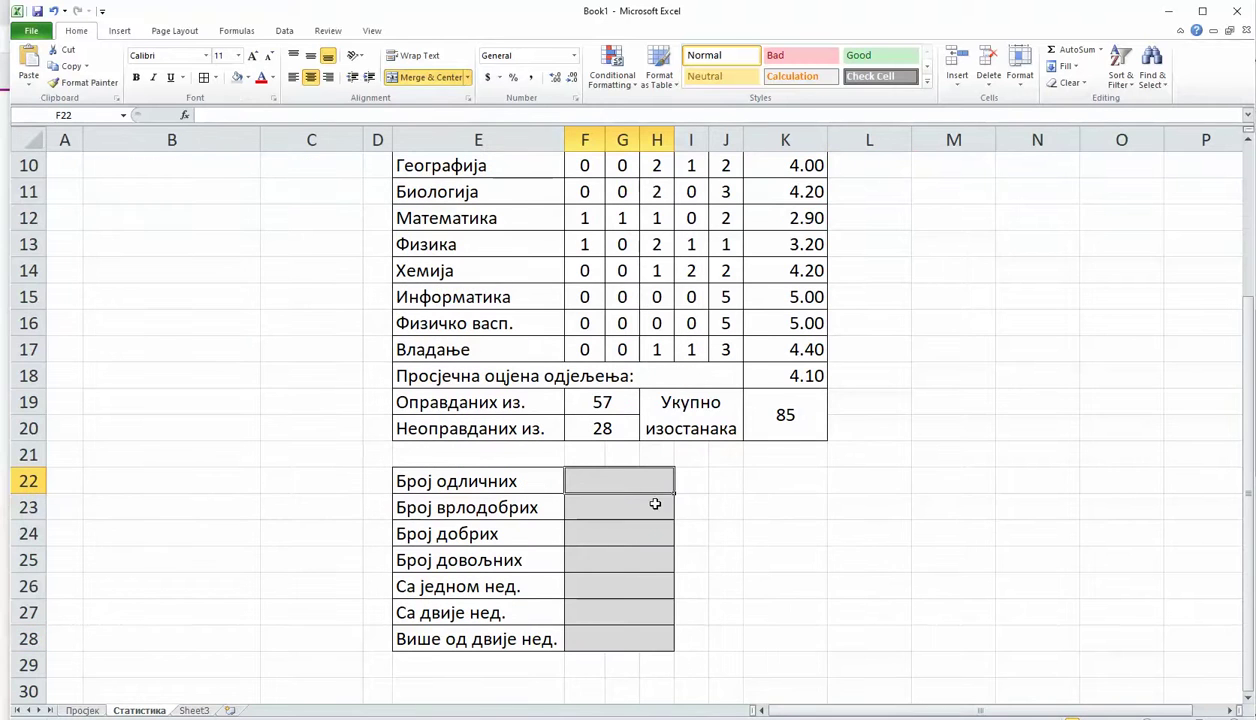
click(184, 116)
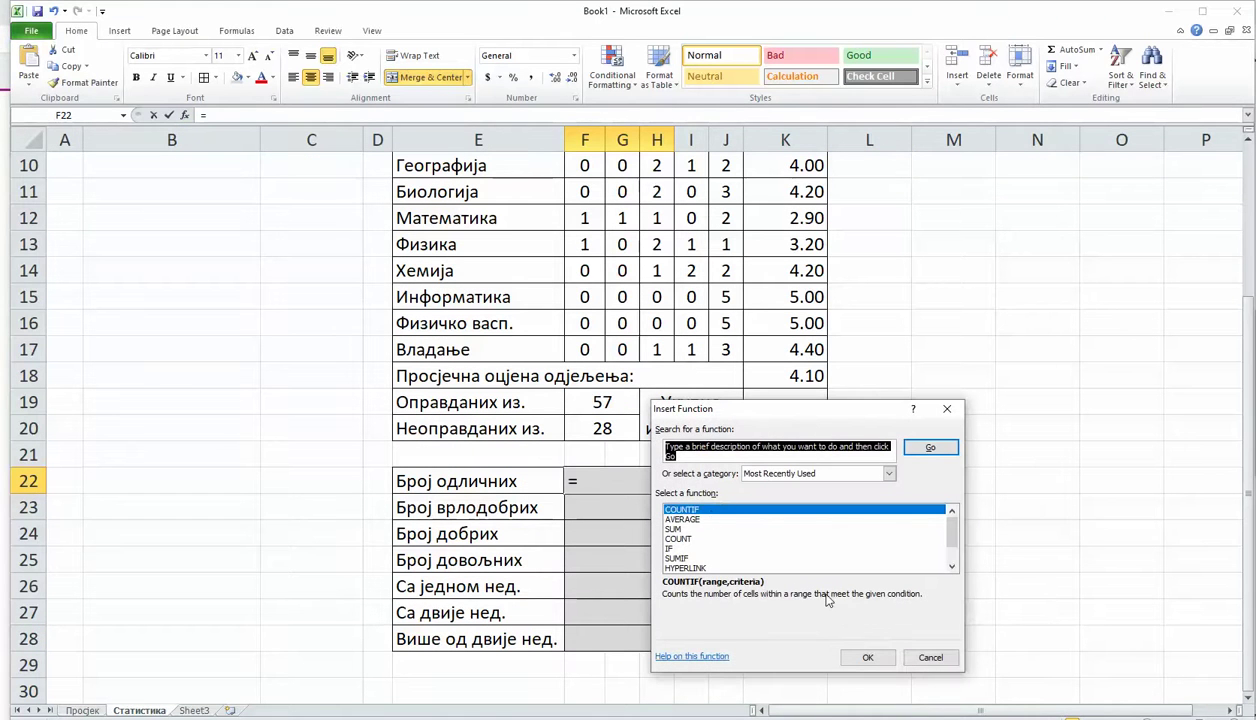
click(869, 657)
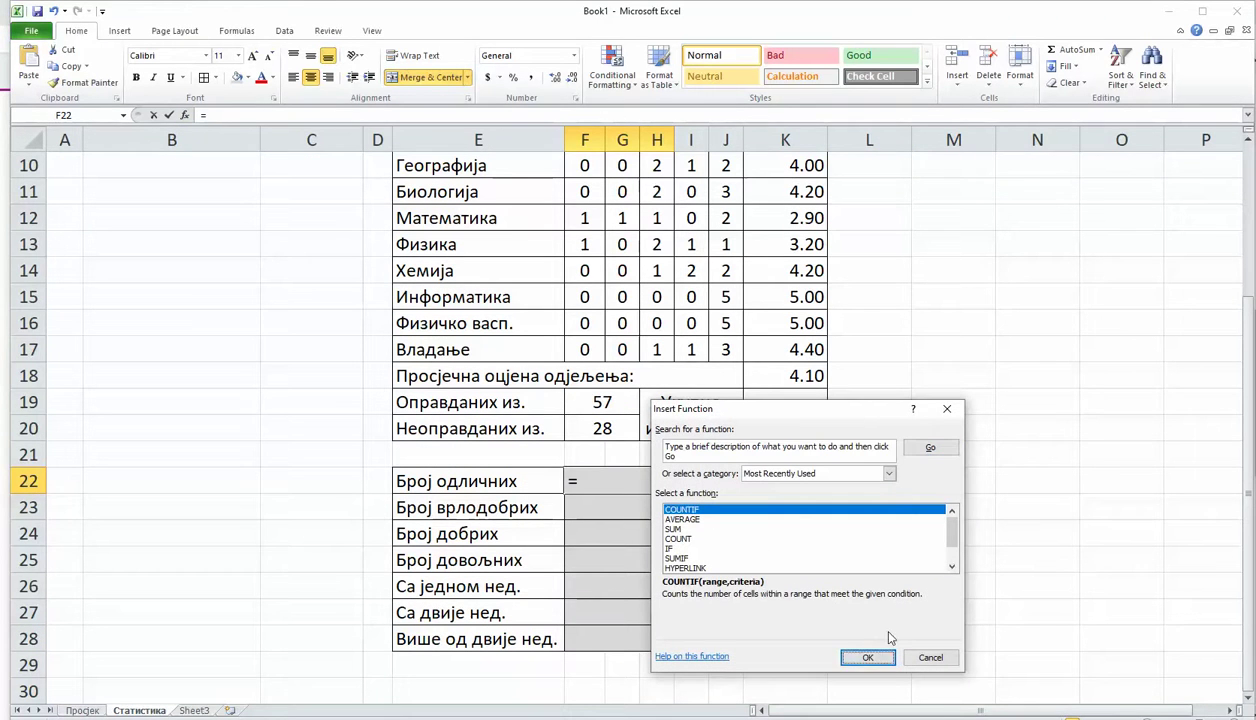
click(845, 657)
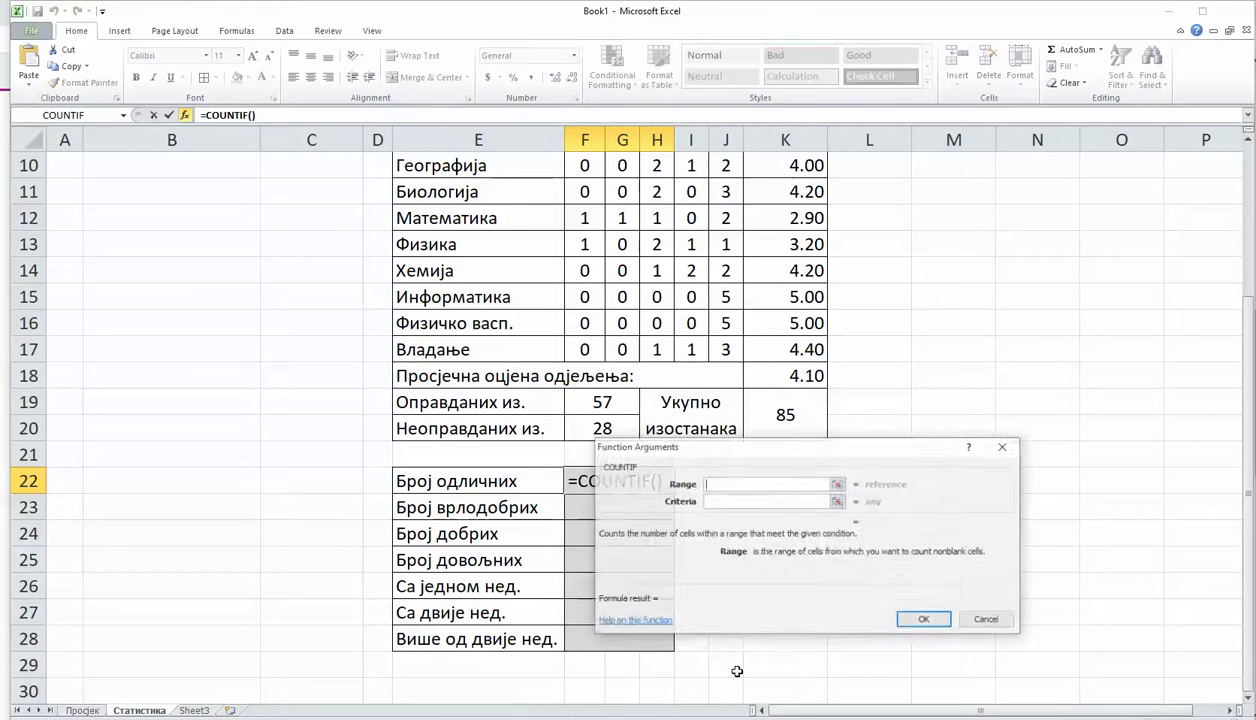
click(84, 710)
drag(876, 298, 877, 398)
click(751, 500)
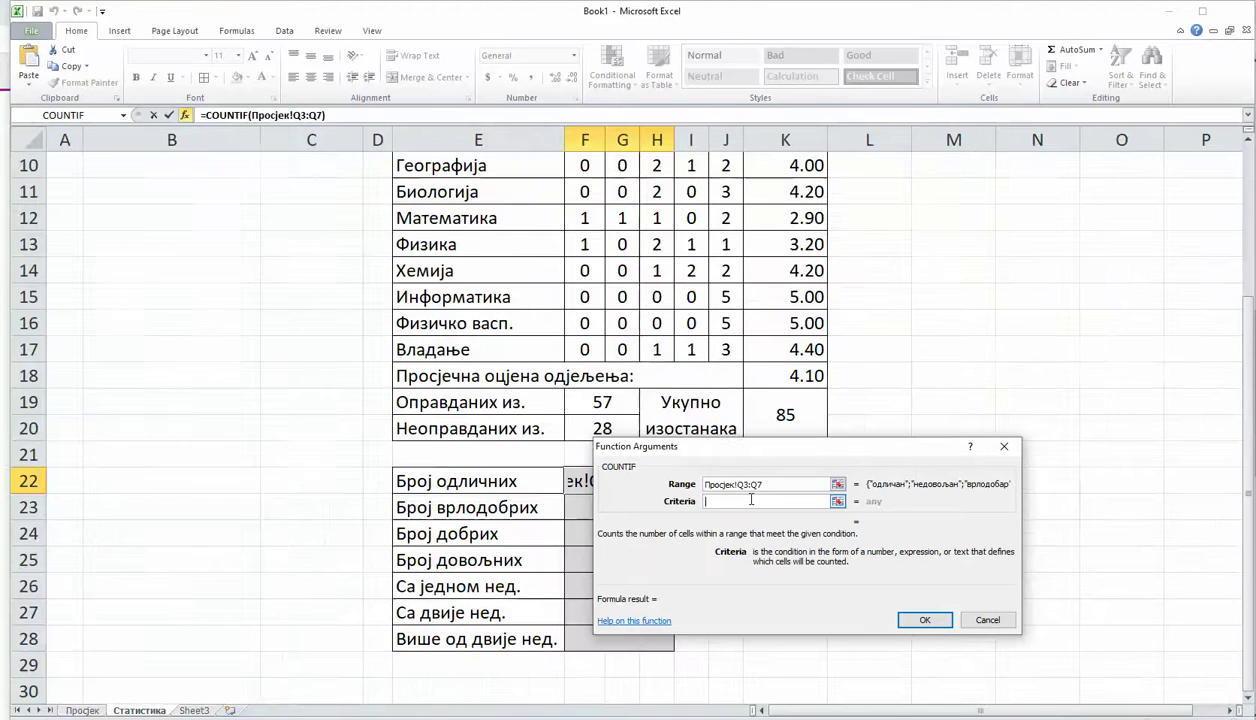
text(одличан)
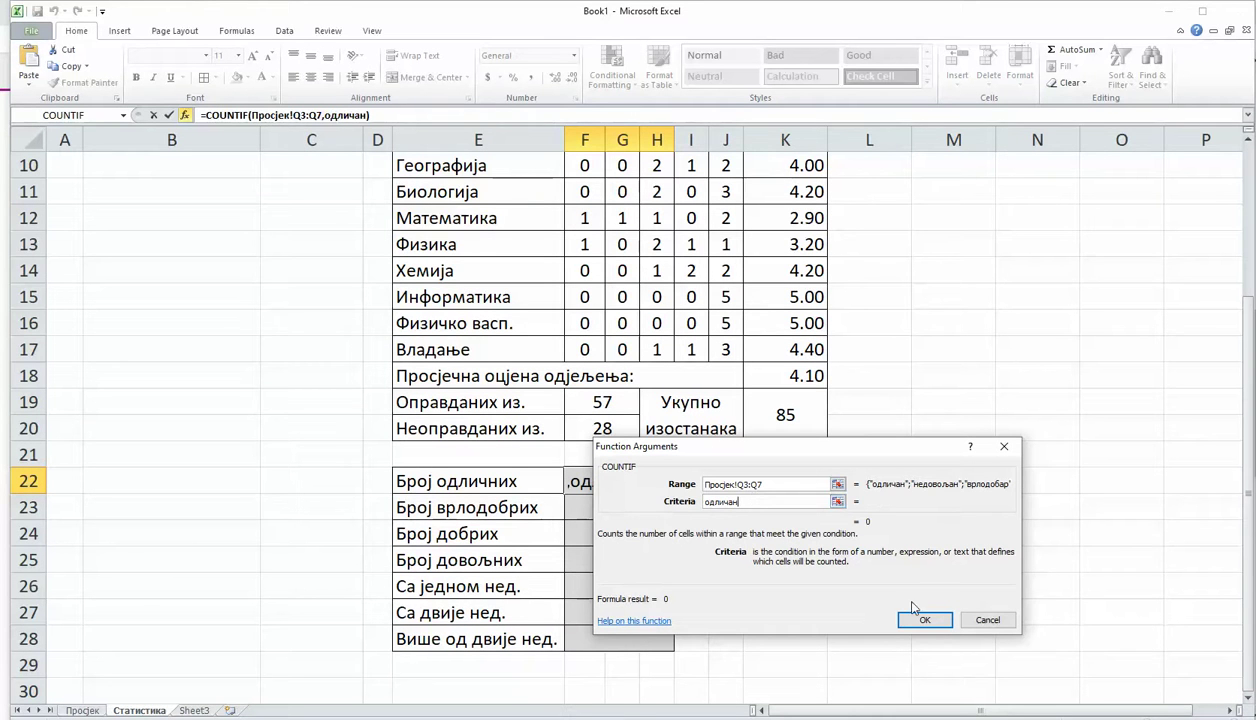
click(915, 616)
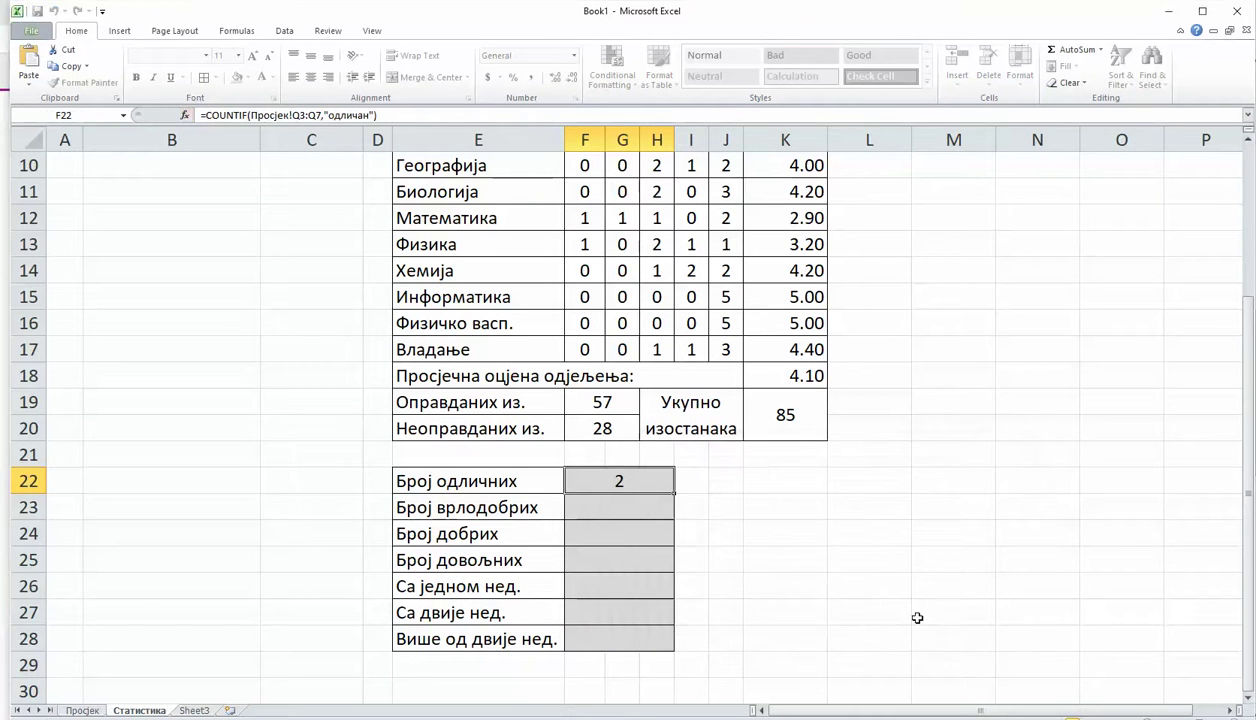
- Enter a COUNTIF function in the Број врлодобрих cell F23 that counts "врлодобар" in Просјек!Q3:Q7
click(641, 512)
click(184, 114)
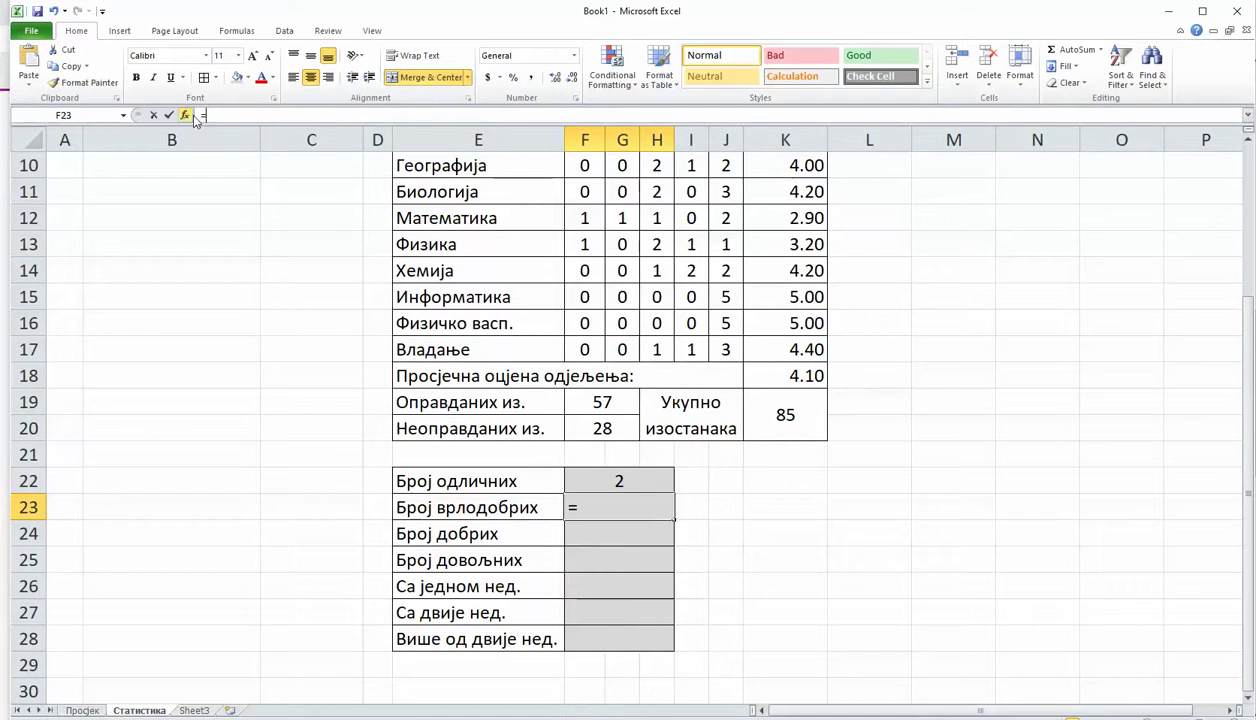
click(868, 658)
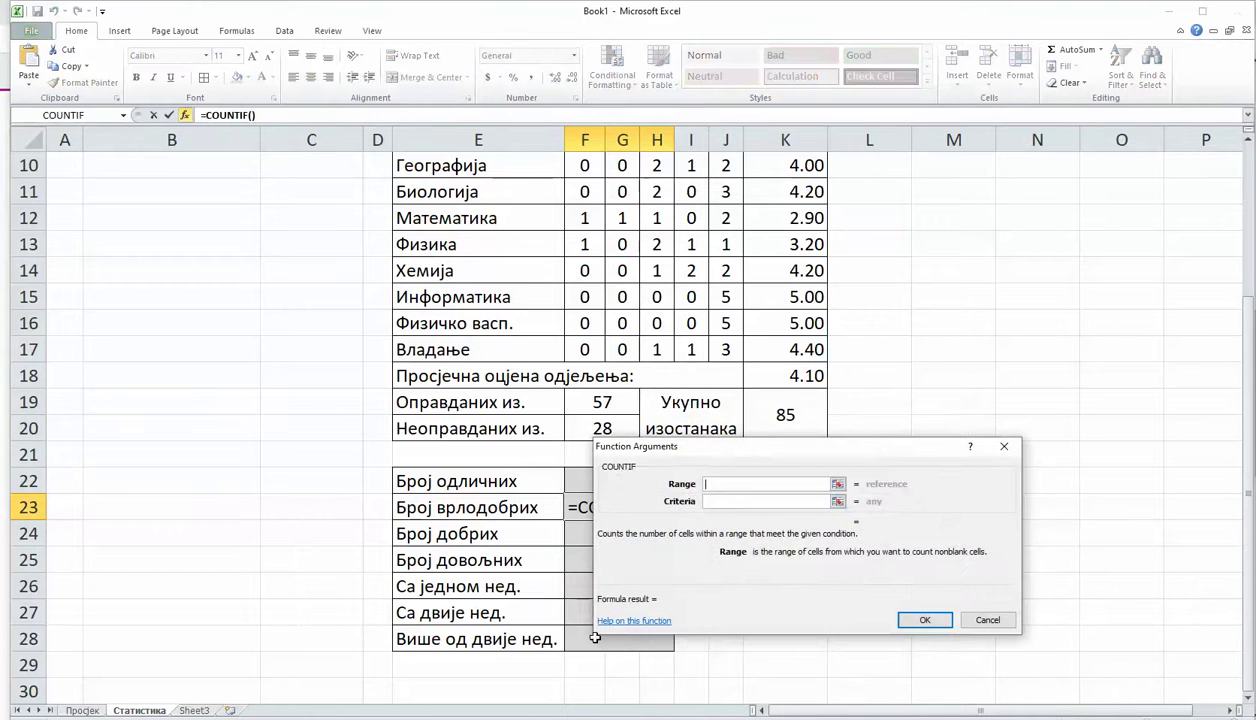
click(84, 710)
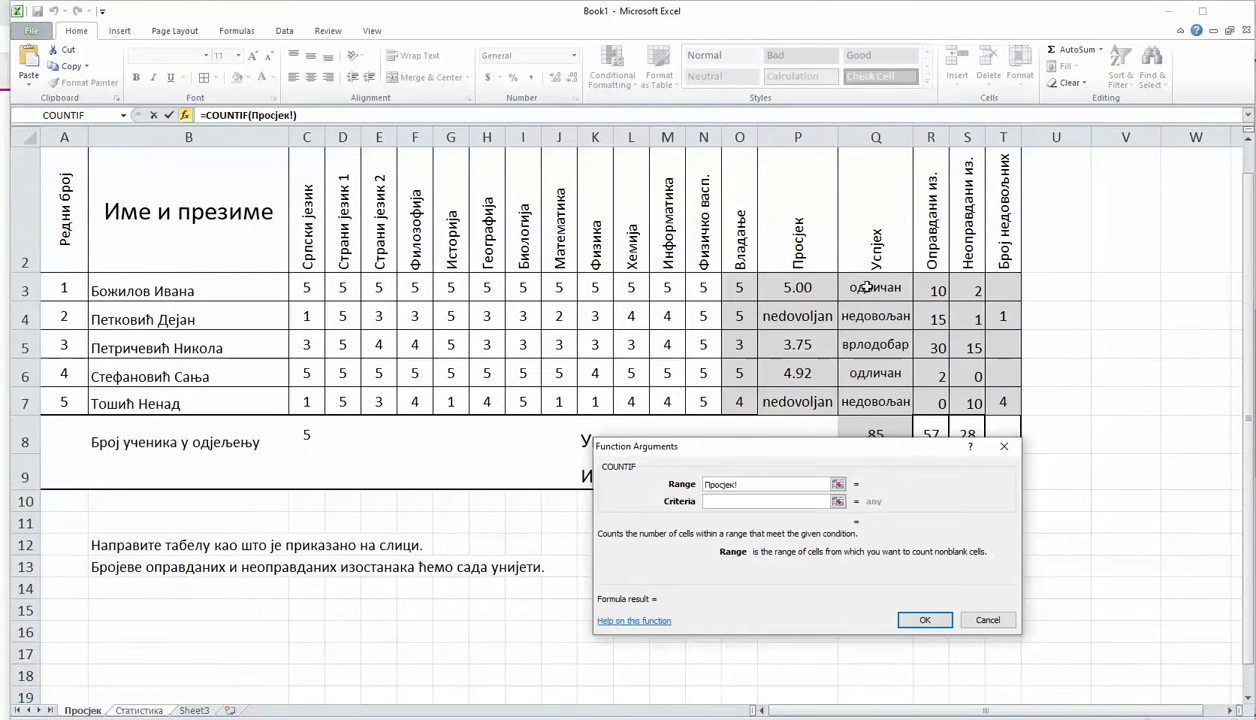
drag(866, 287, 858, 392)
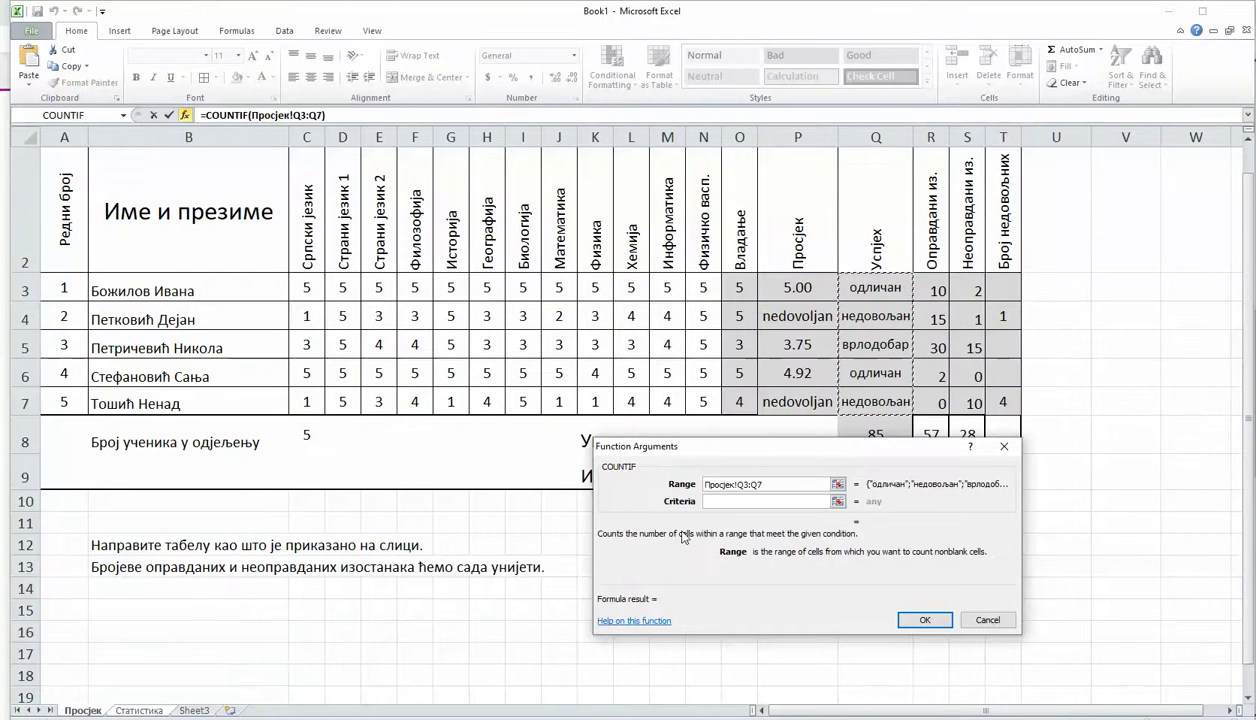
click(724, 502)
text(вр)
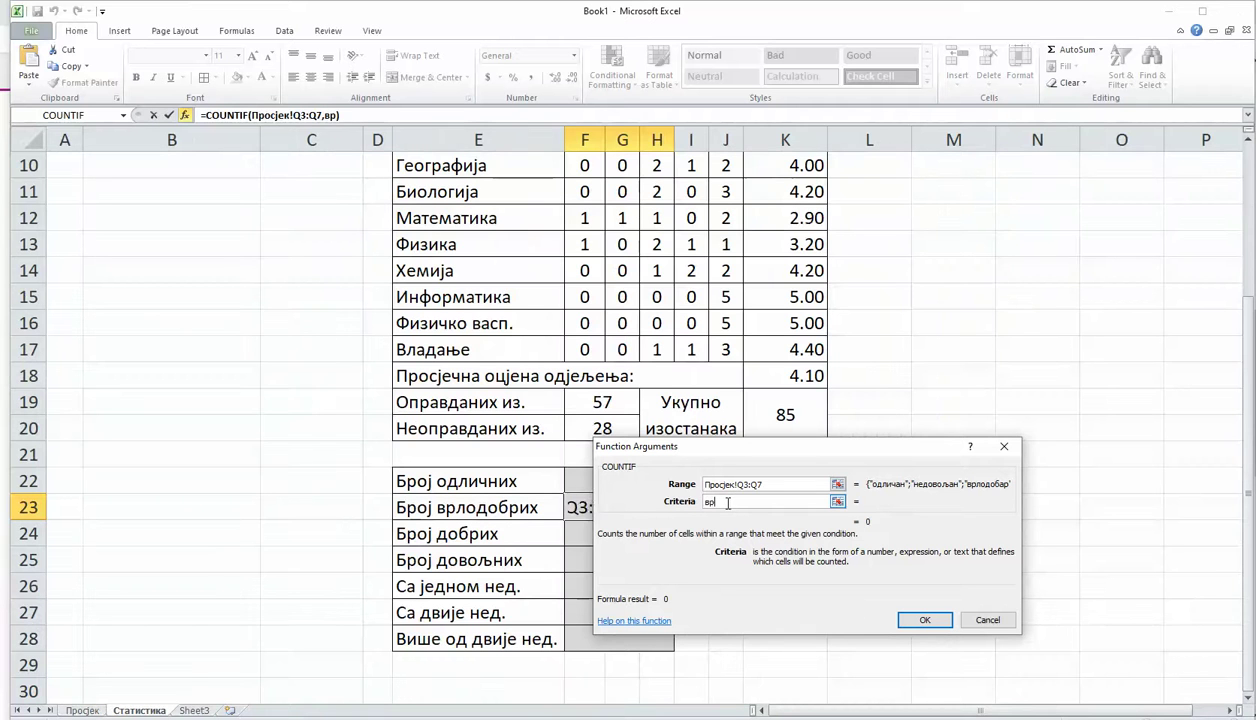
text(лодобар")
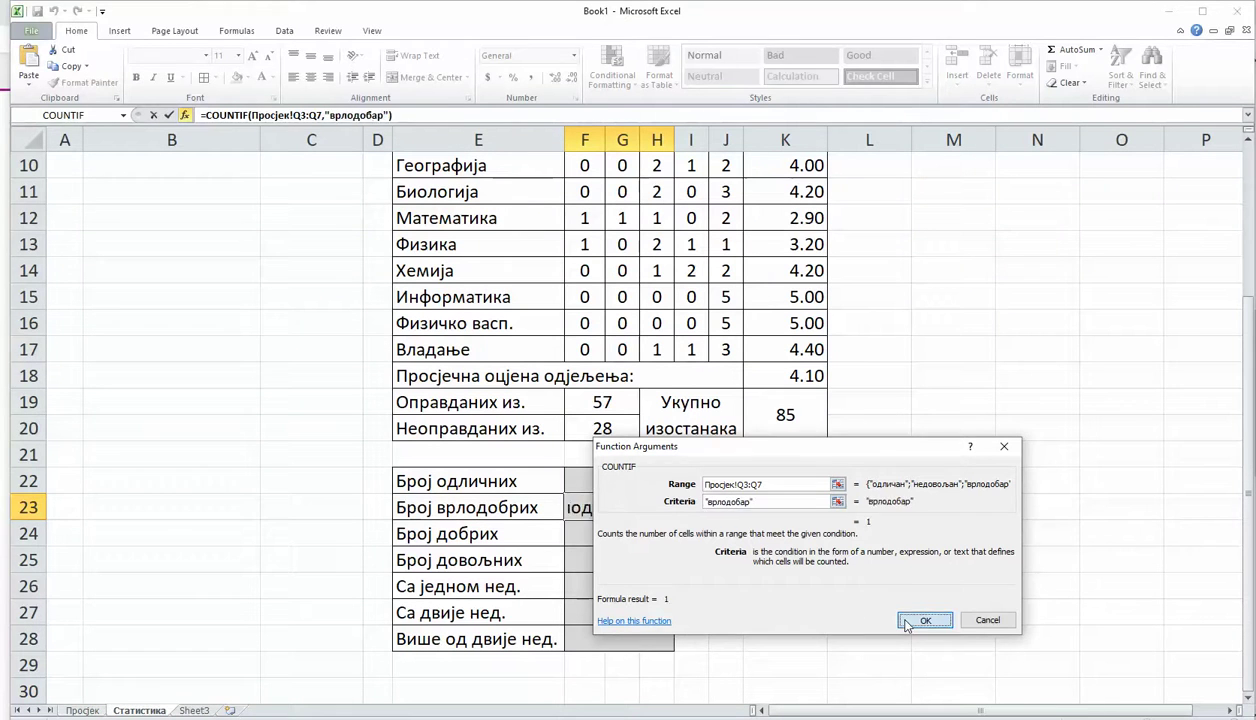
click(922, 619)
- Enter a COUNTIF function in the Број добрих cell F24 that counts "добар" in Просјек!Q3:Q7
click(613, 528)
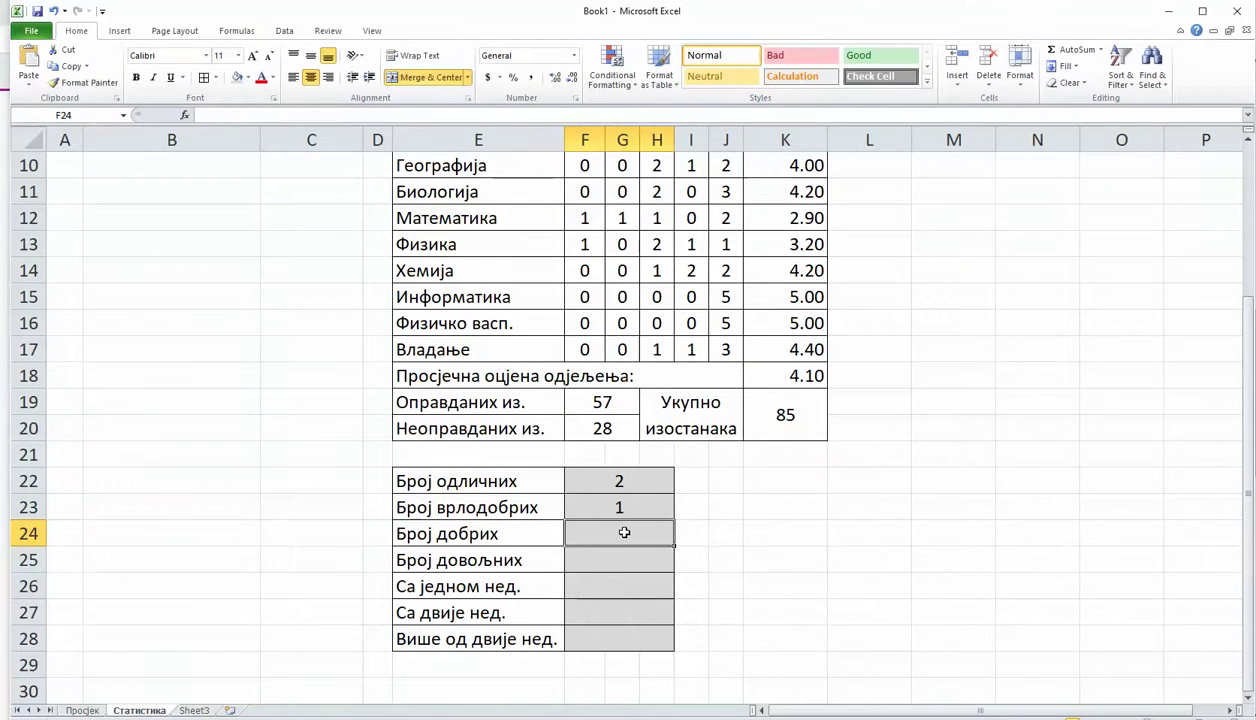
click(184, 115)
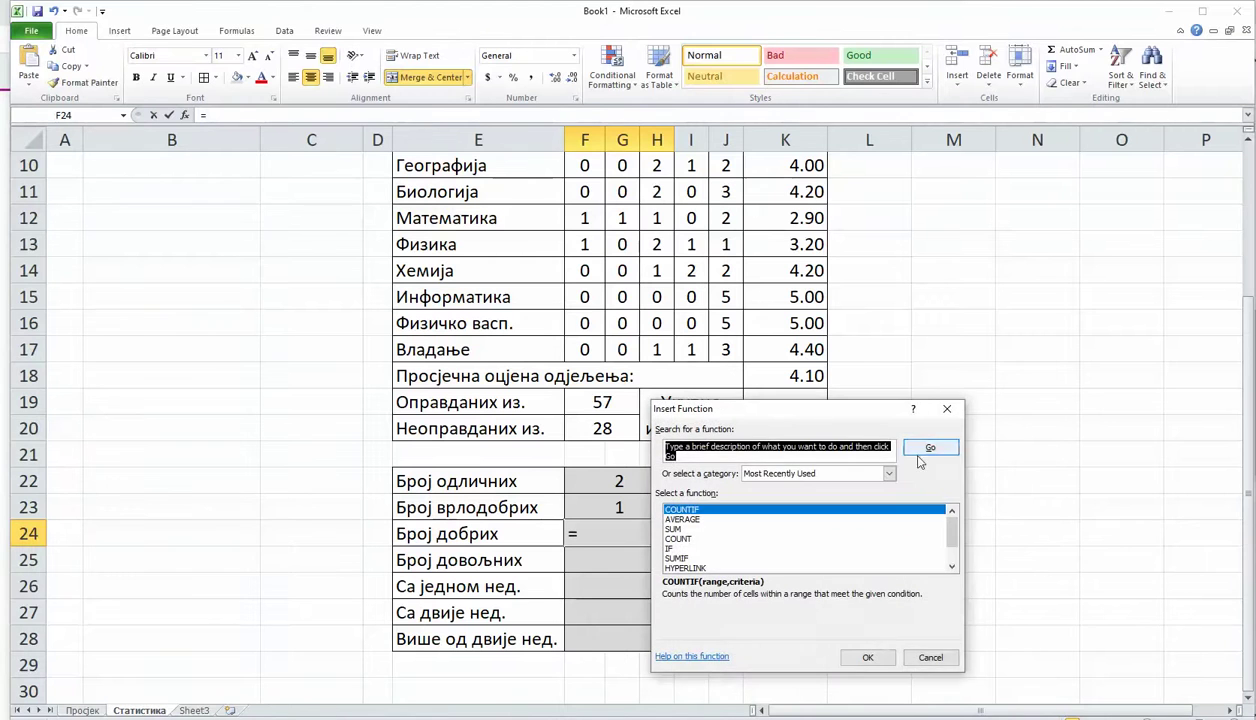
click(869, 658)
click(84, 710)
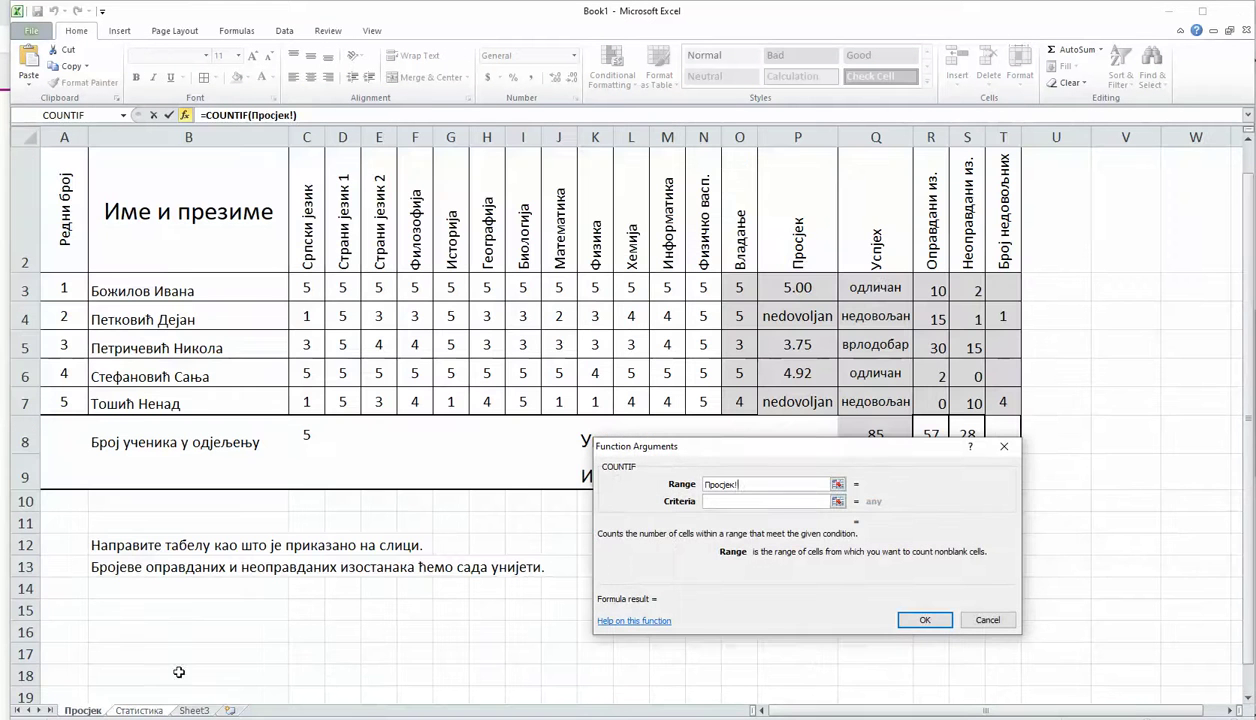
drag(876, 291, 858, 400)
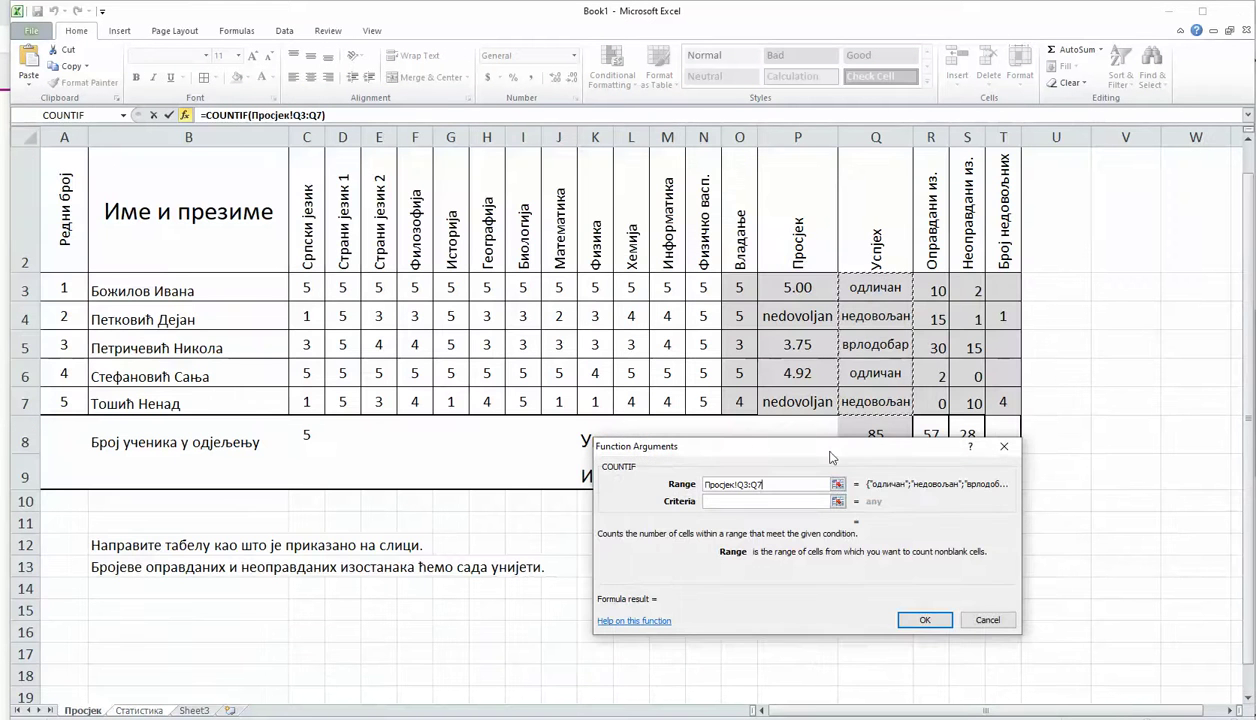
click(718, 505)
text(до)
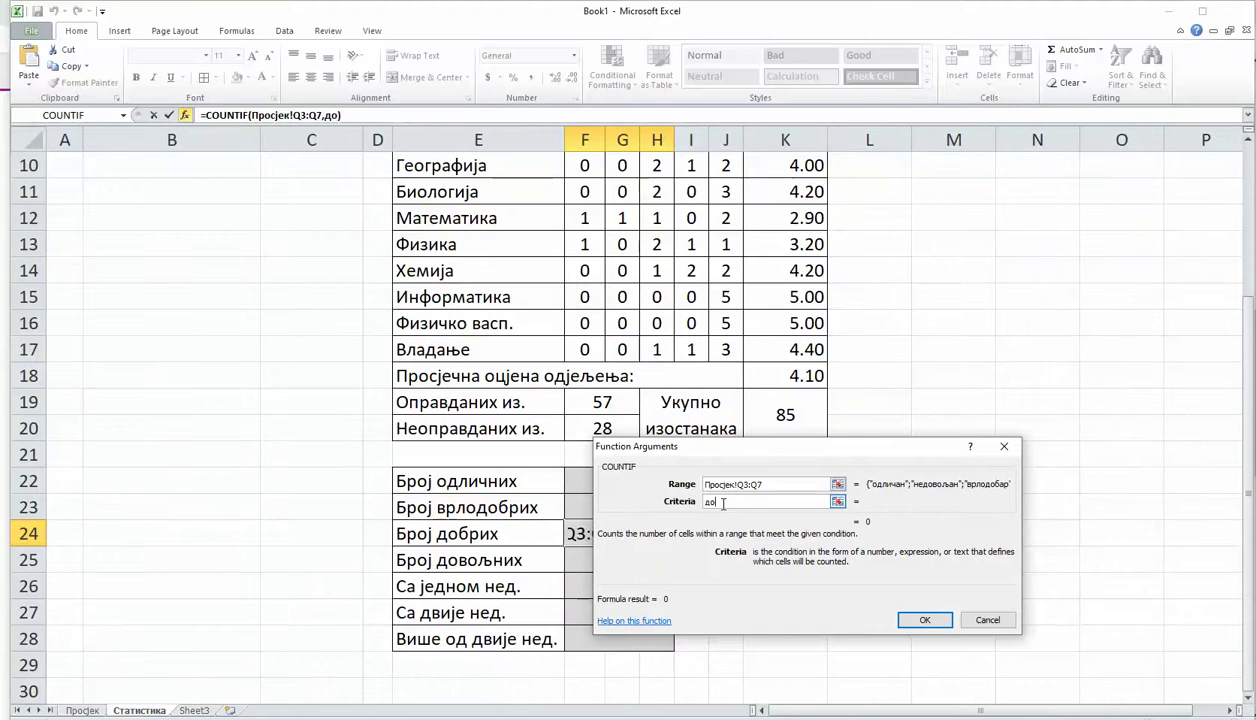
text(бар)
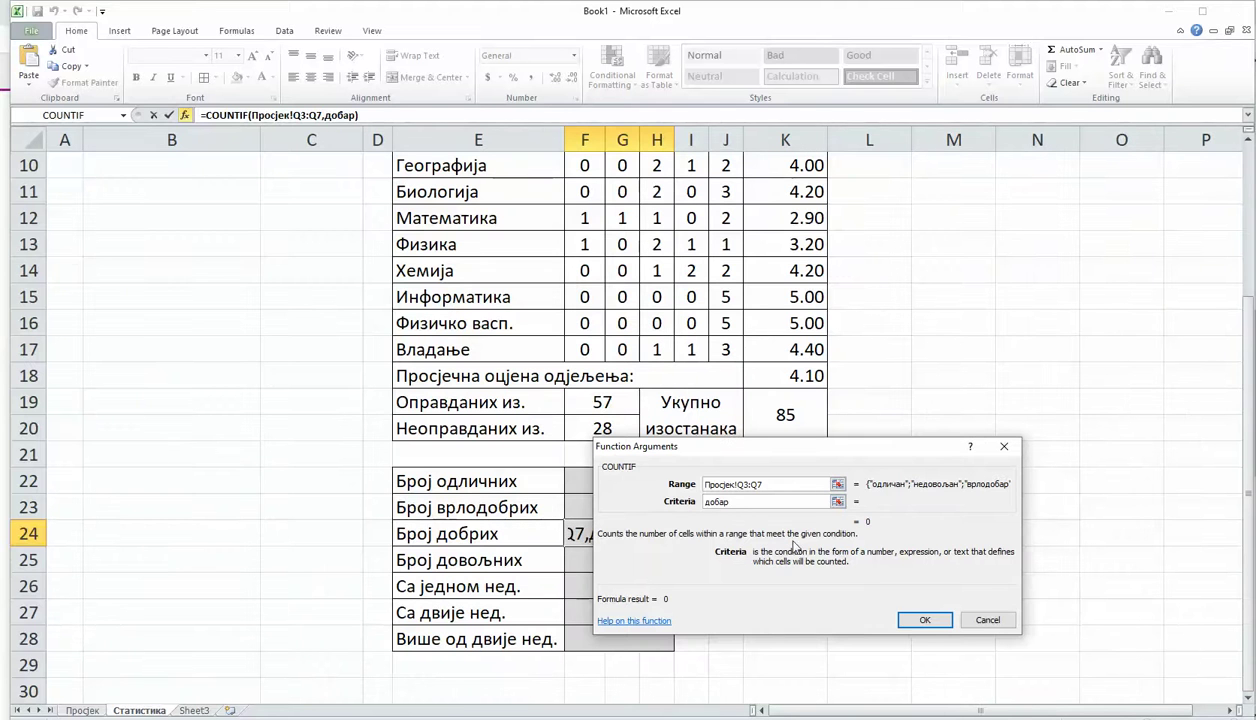
click(910, 608)
- Enter a COUNTIF function in the Број довољних cell F25 that counts "довољан" in Просјек!Q3:Q7
click(644, 554)
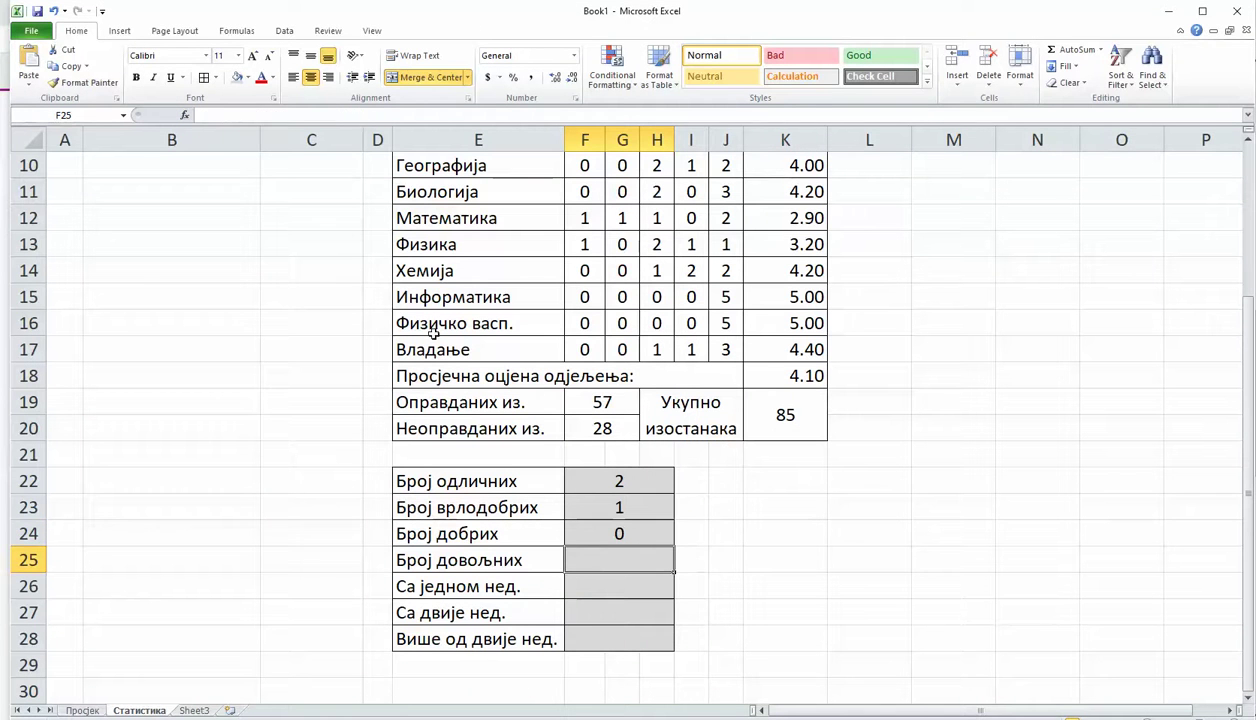
click(185, 115)
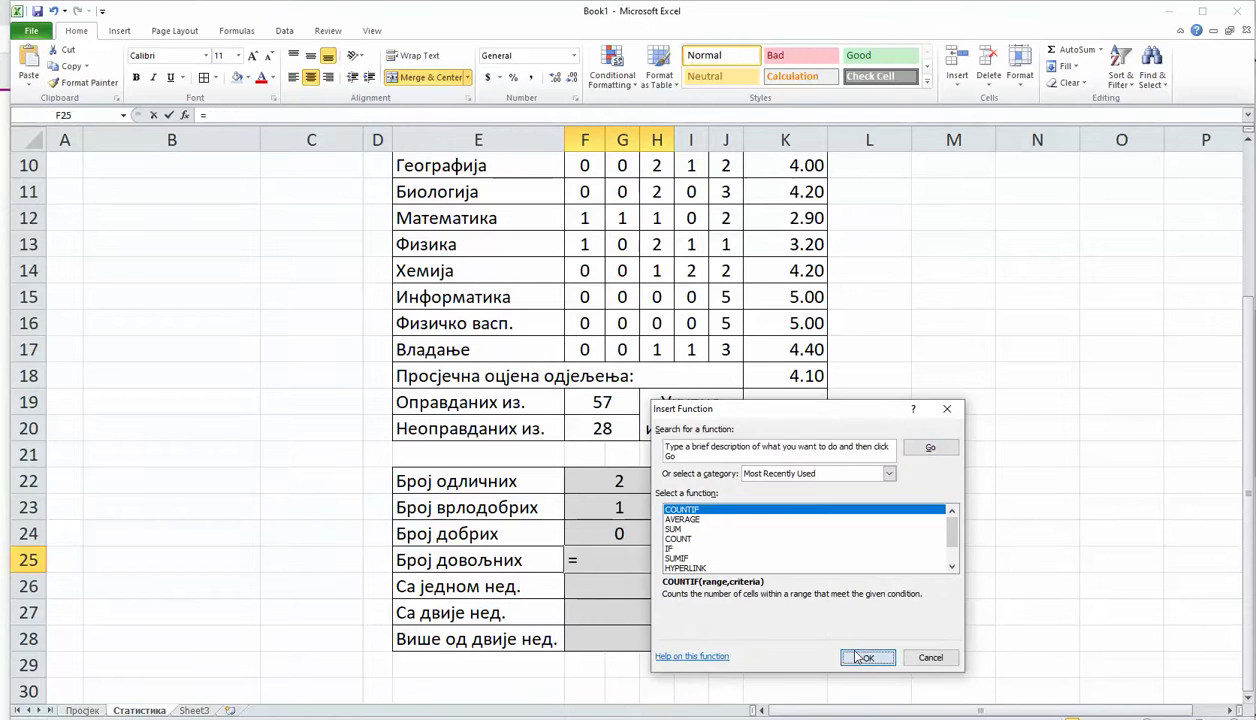
click(866, 657)
click(83, 710)
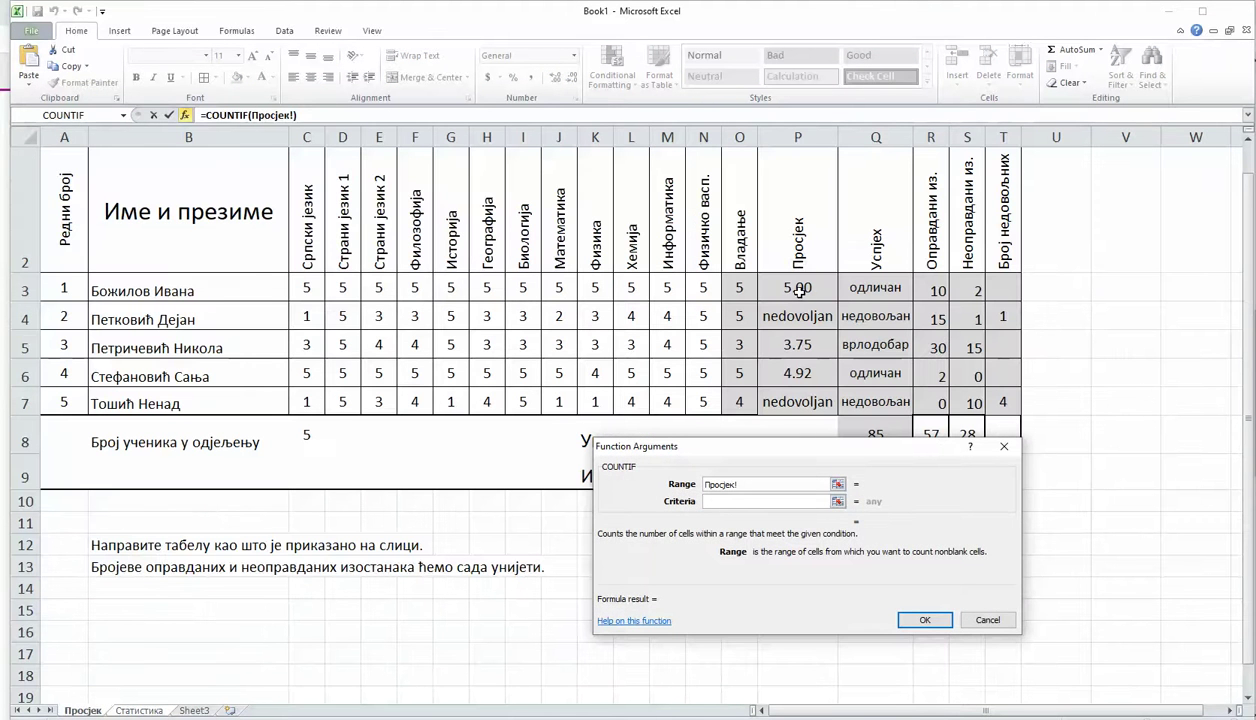
click(875, 288)
drag(875, 288, 875, 402)
click(739, 502)
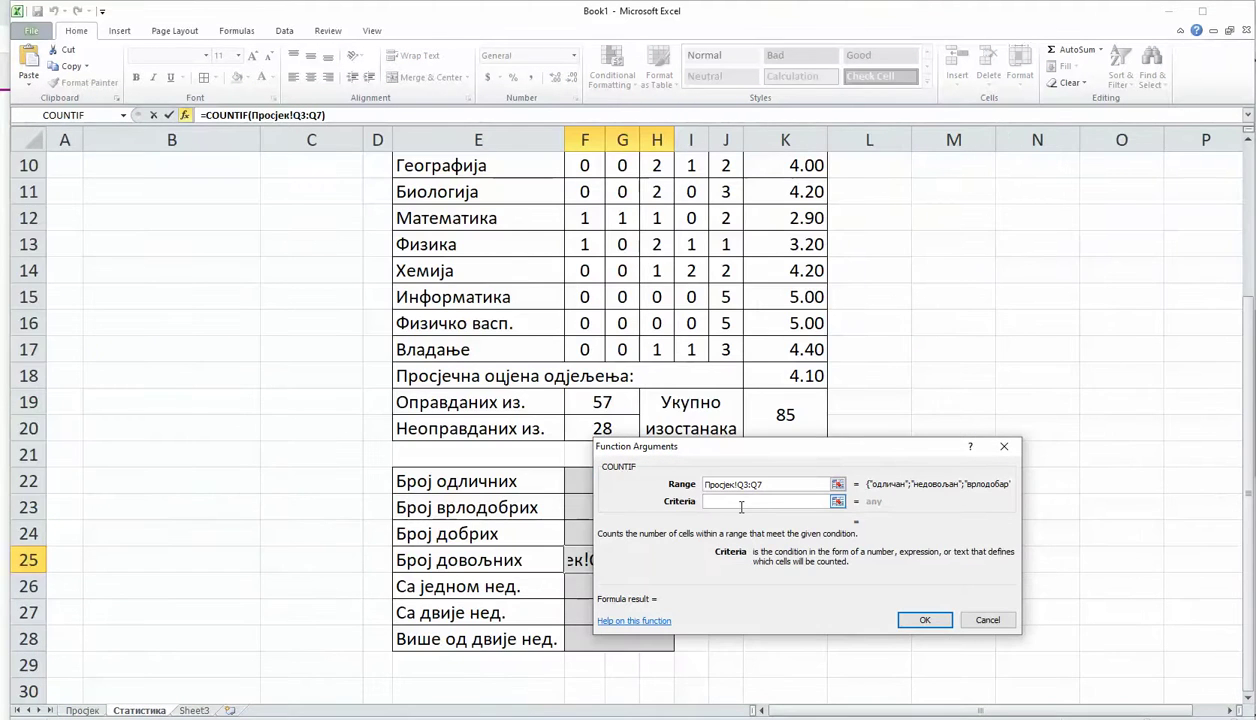
text(довољан)
click(926, 619)
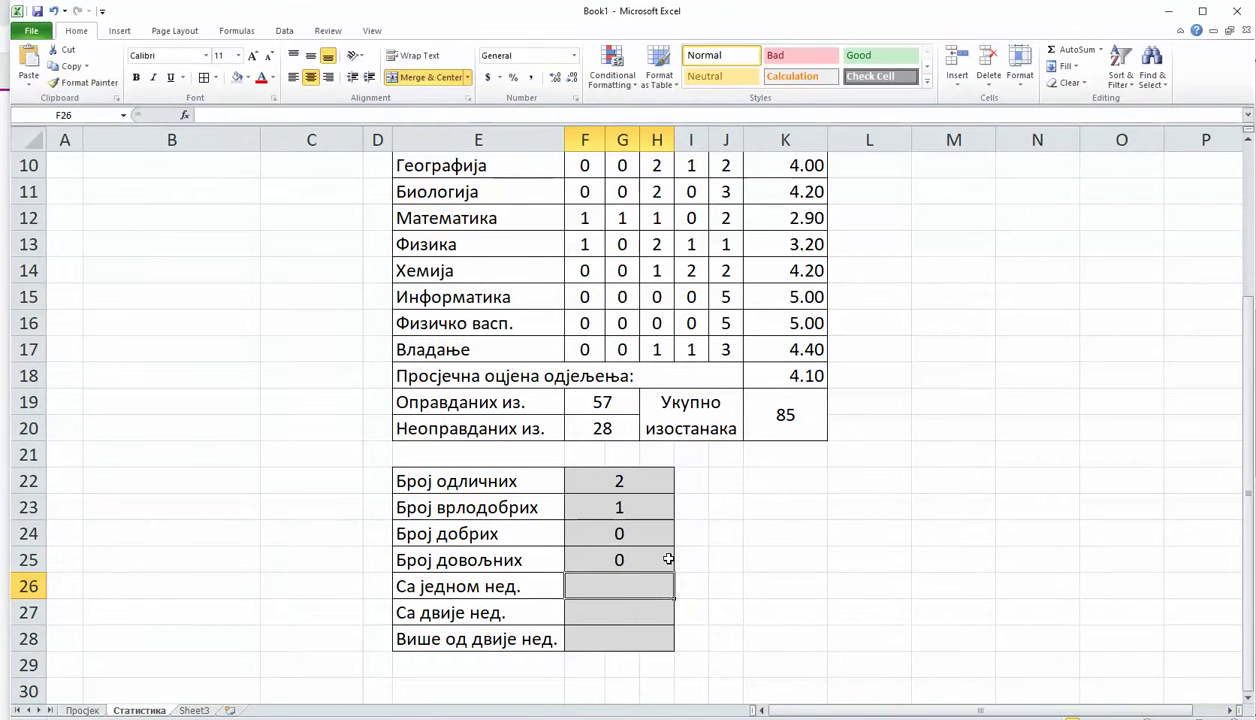
key(Return)
- Enter a COUNTIF function in the Са једном нед. cell F26 that counts the value 1 in Просјек!T3:T7
click(185, 116)
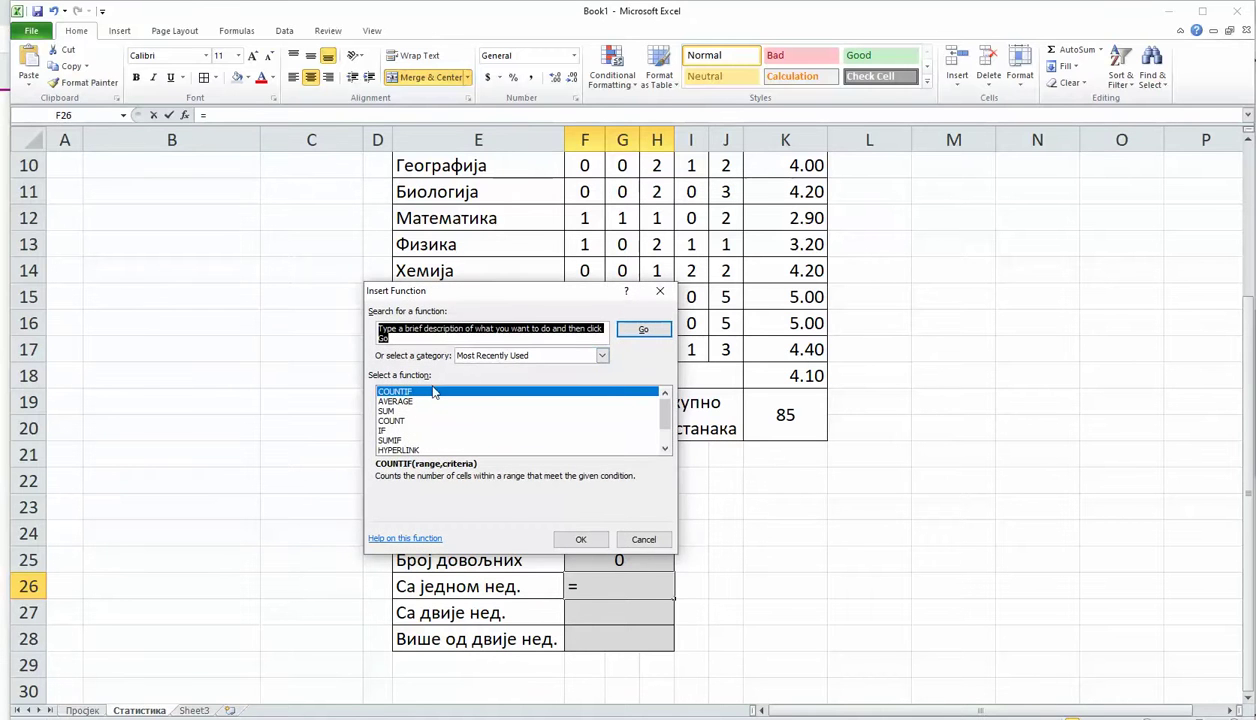
click(580, 539)
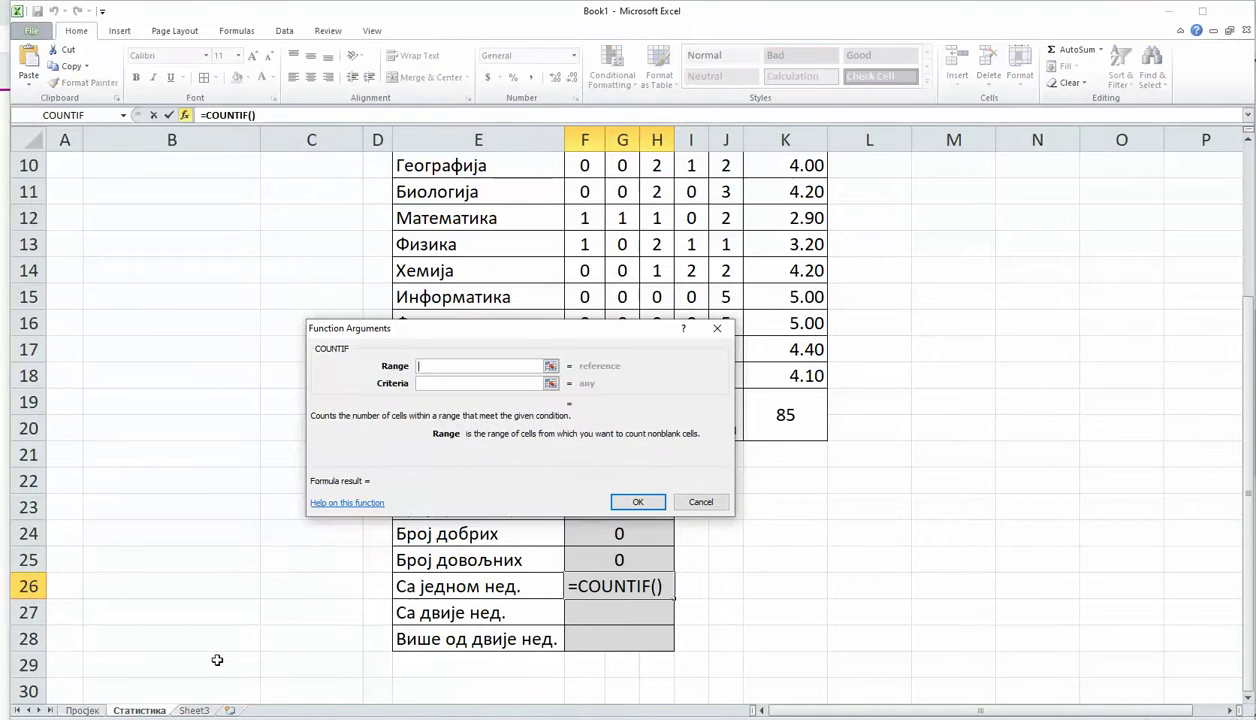
click(96, 711)
drag(1006, 290, 1003, 401)
click(469, 385)
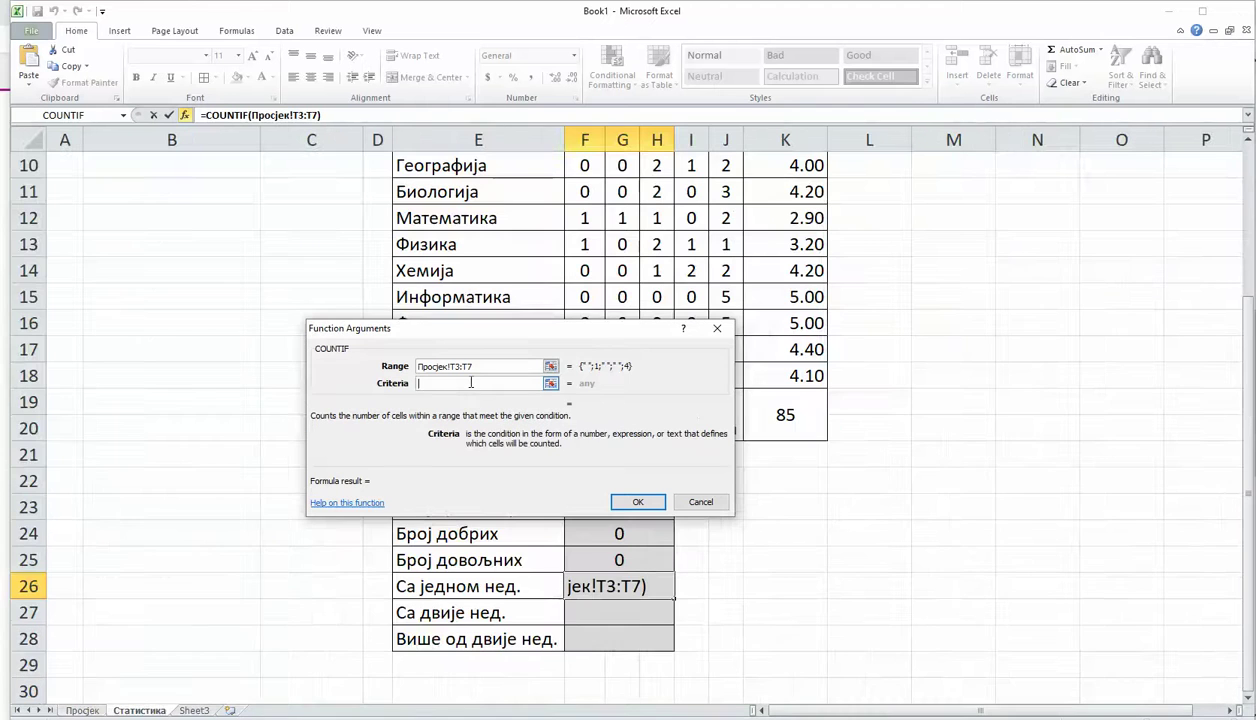
text(1)
click(632, 501)
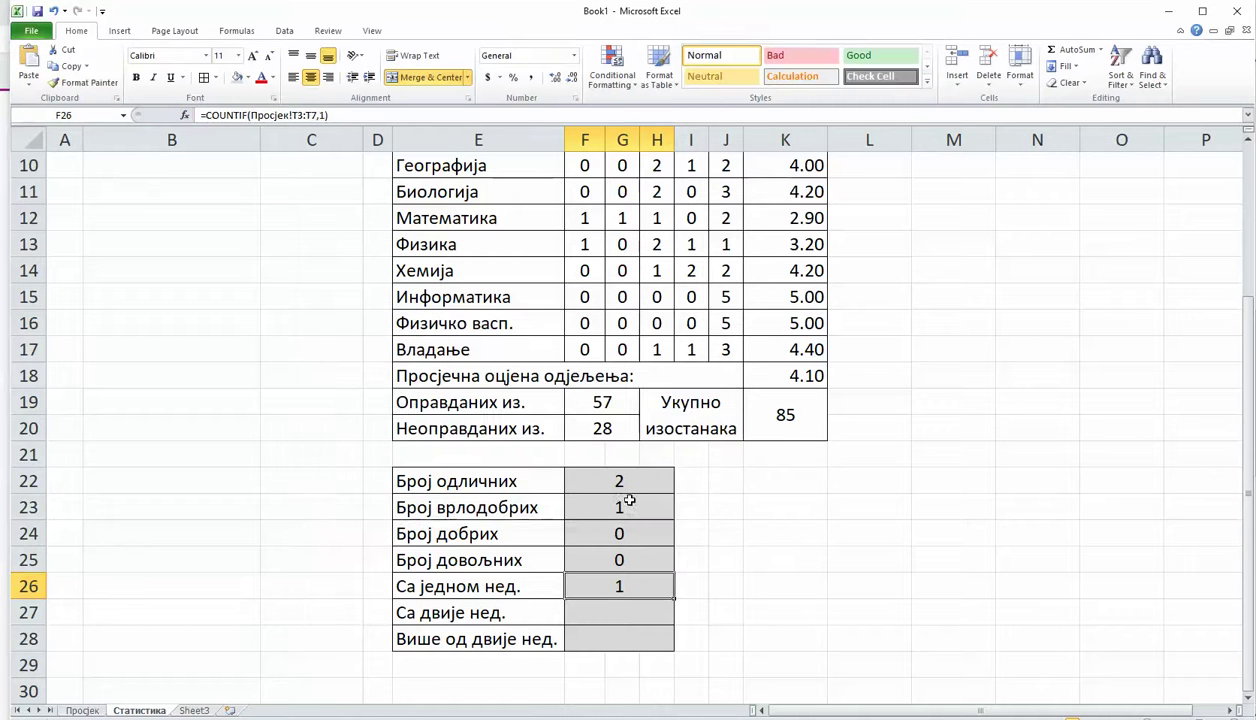
- Enter a COUNTIF function in the Са двије нед. cell F27 that counts the value 2 in Просјек!T3:T7
click(616, 604)
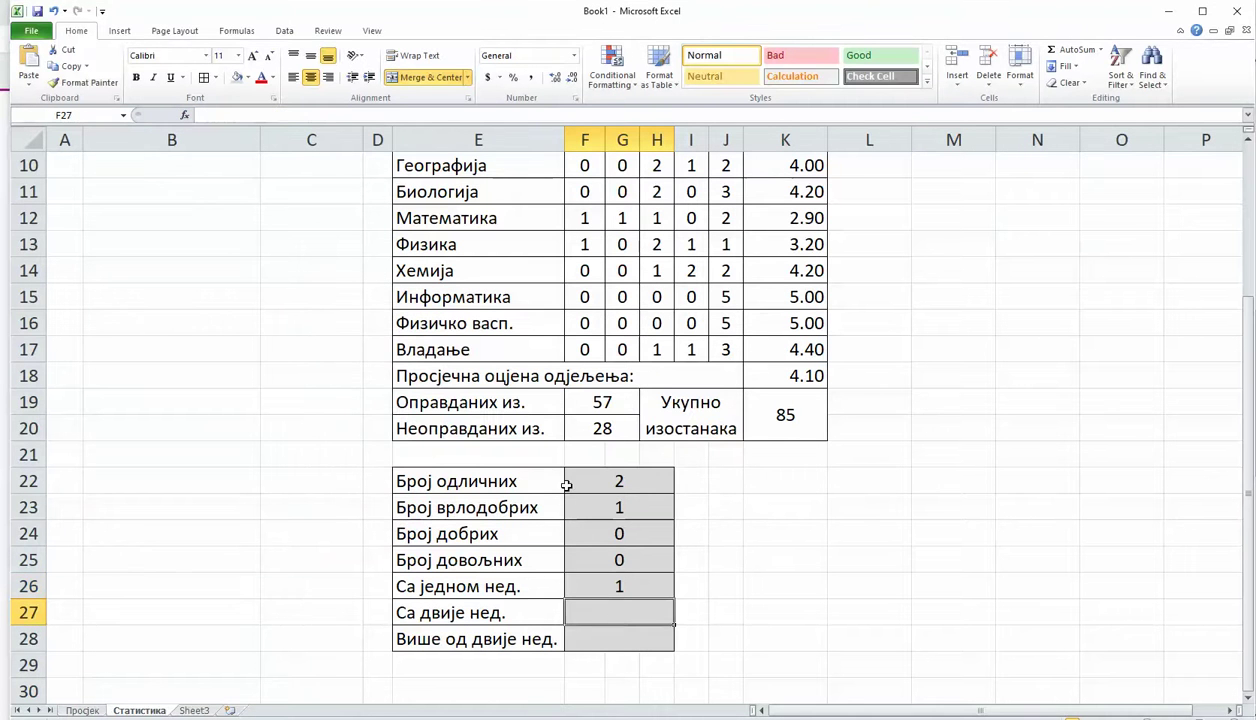
click(184, 116)
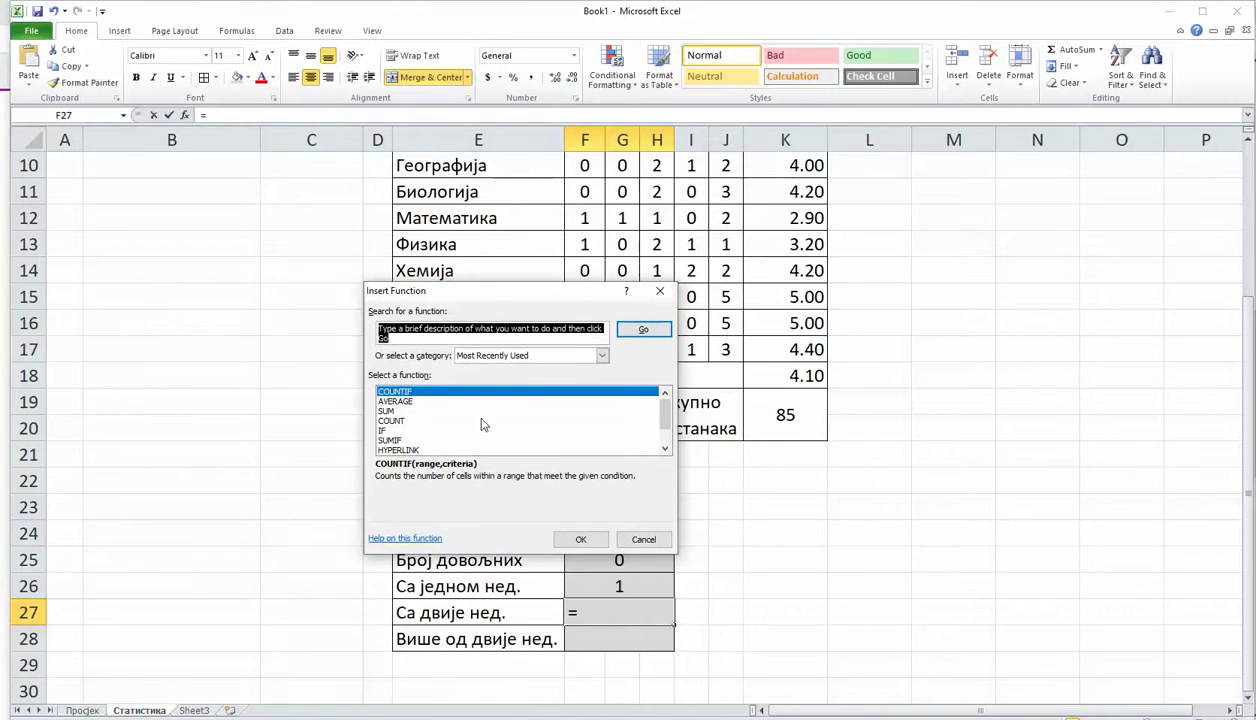
click(579, 538)
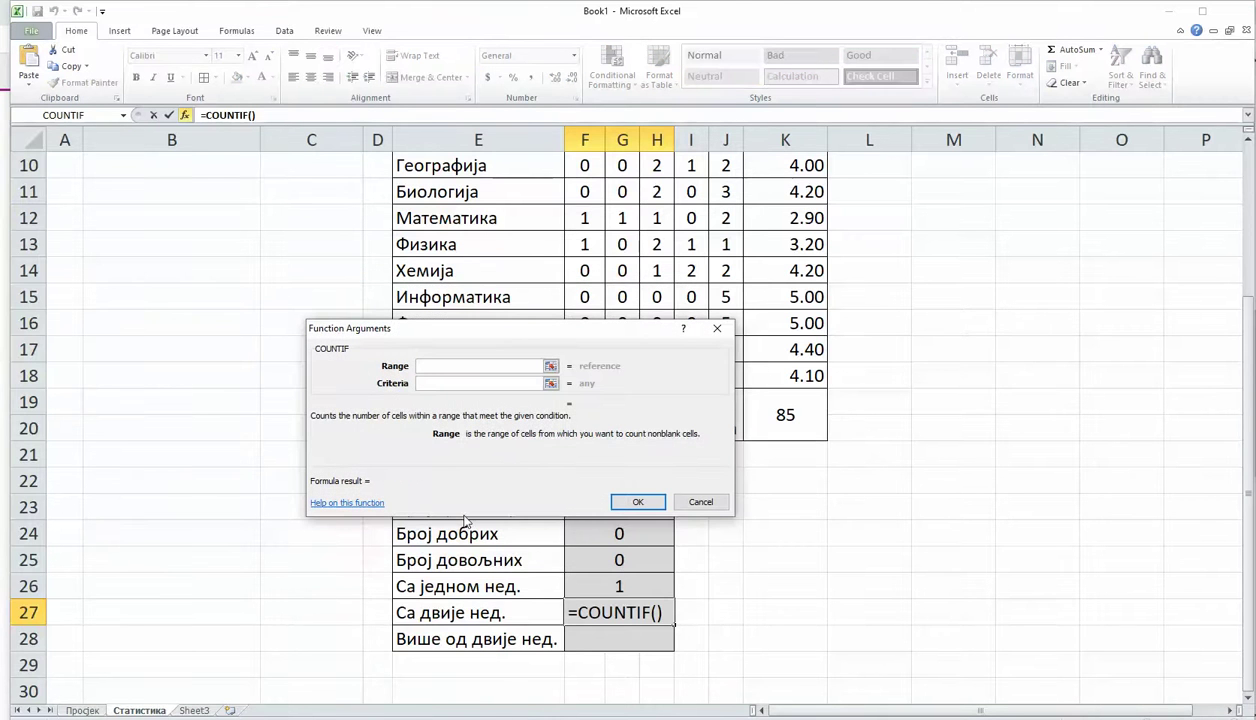
click(83, 710)
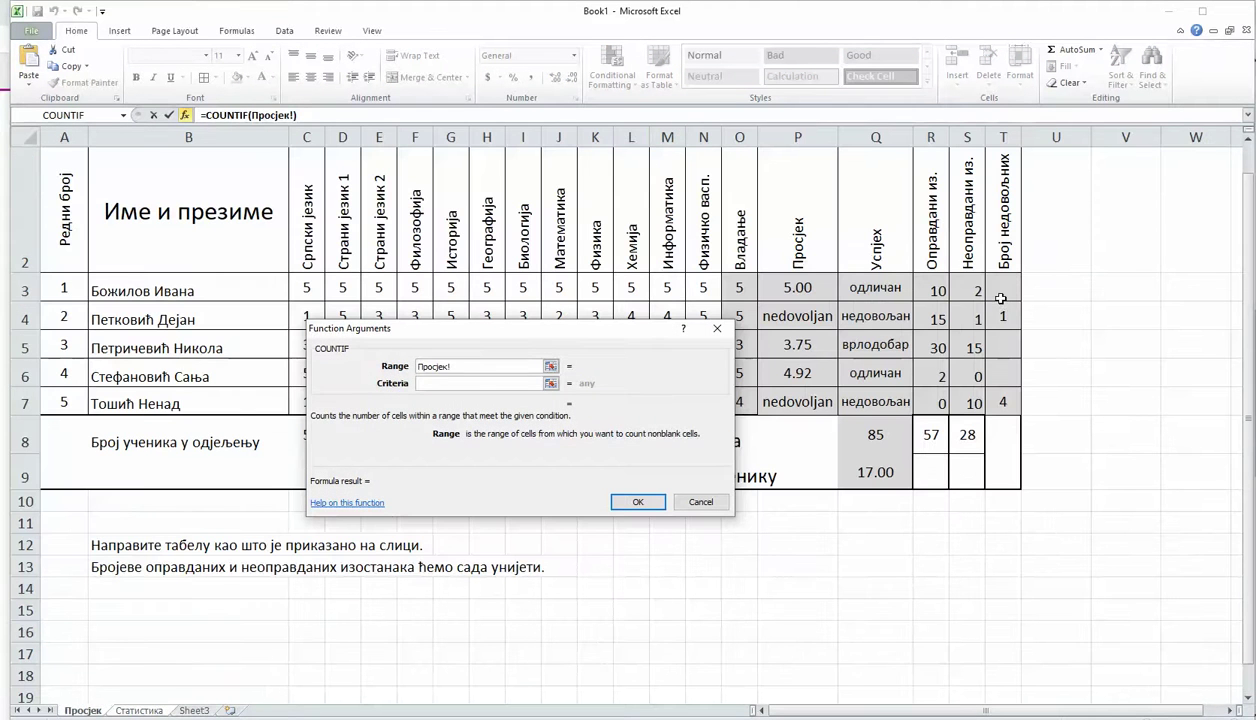
drag(1001, 298, 1001, 403)
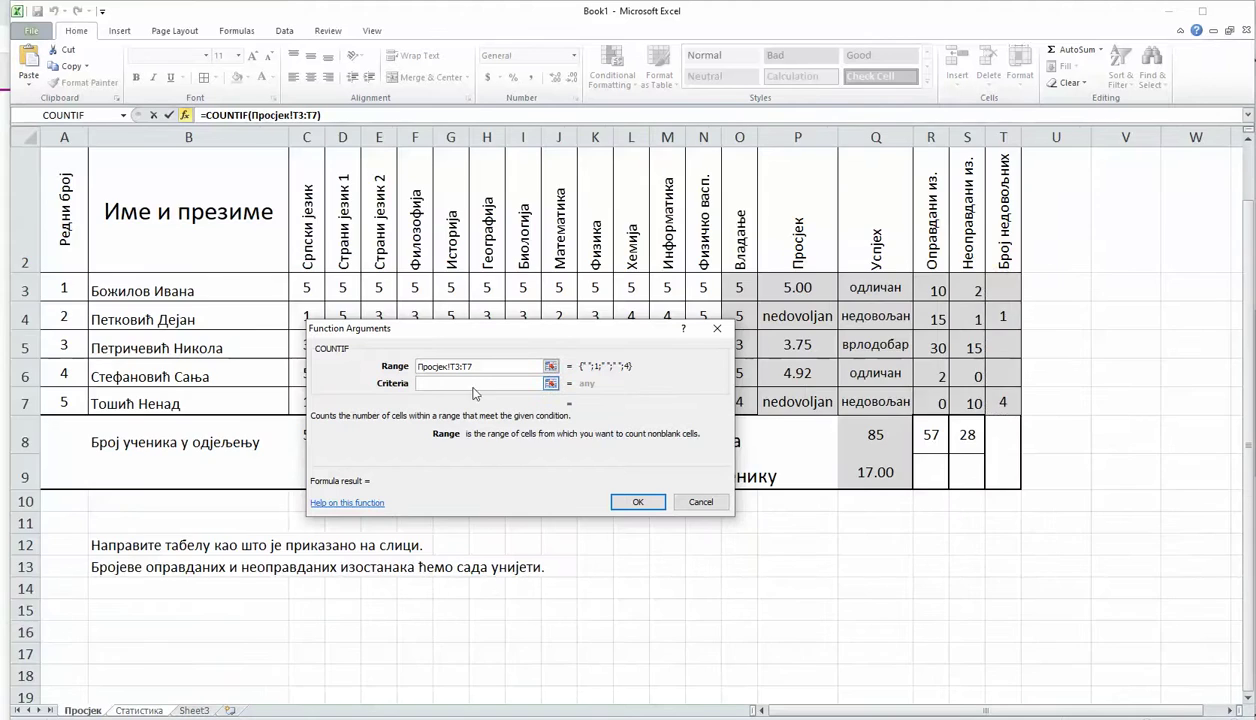
click(476, 384)
text(2)
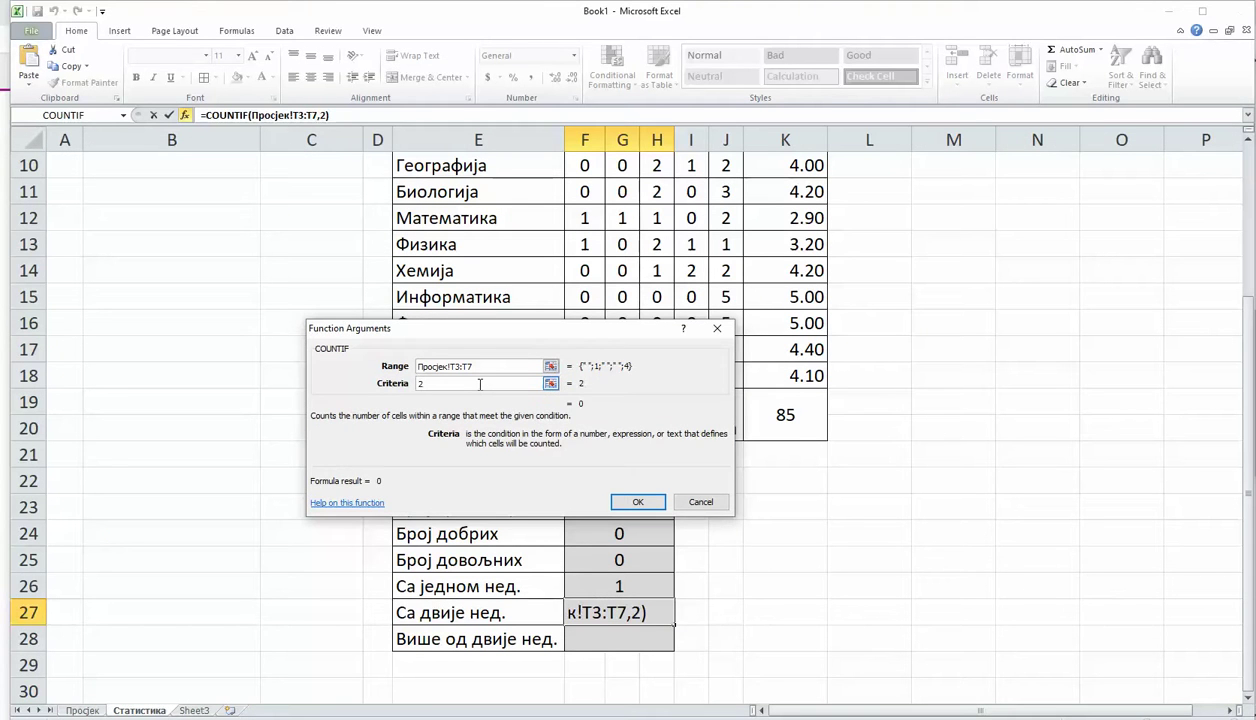
click(630, 502)
- Enter a COUNTIF function in the Више од двије нед. cell F28 that counts values ">2" in Просјек!T3:T7
click(619, 639)
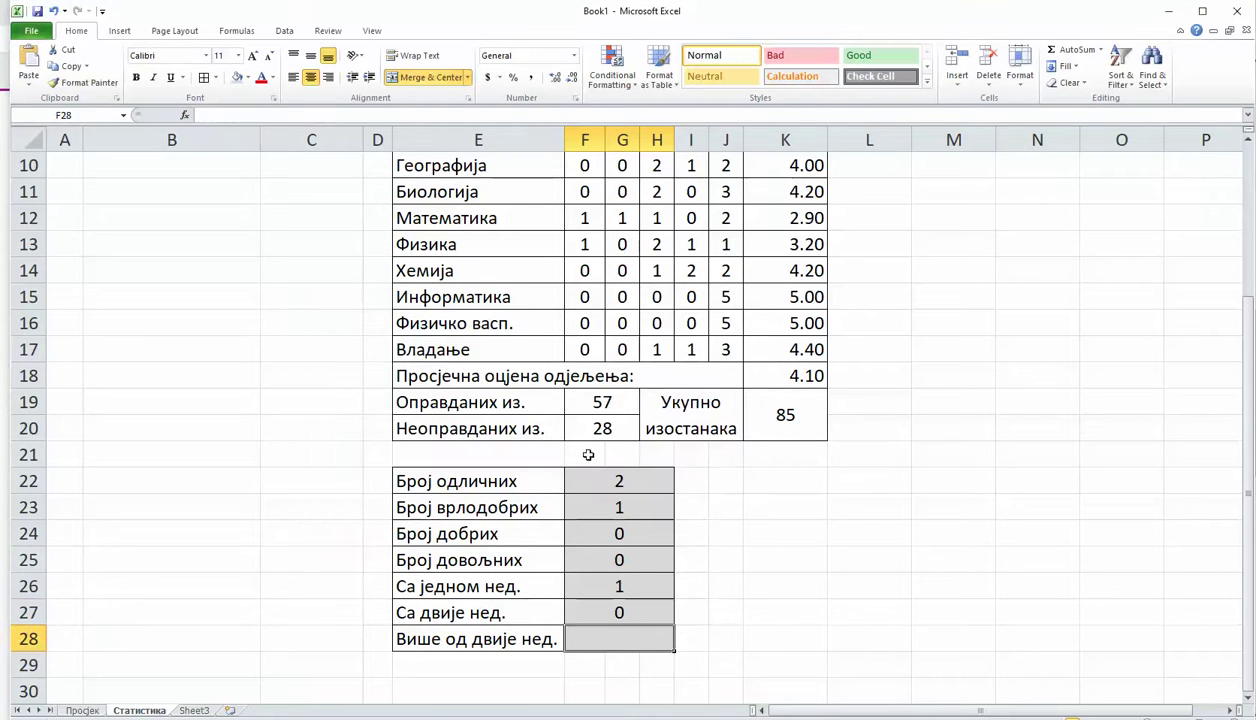
click(184, 115)
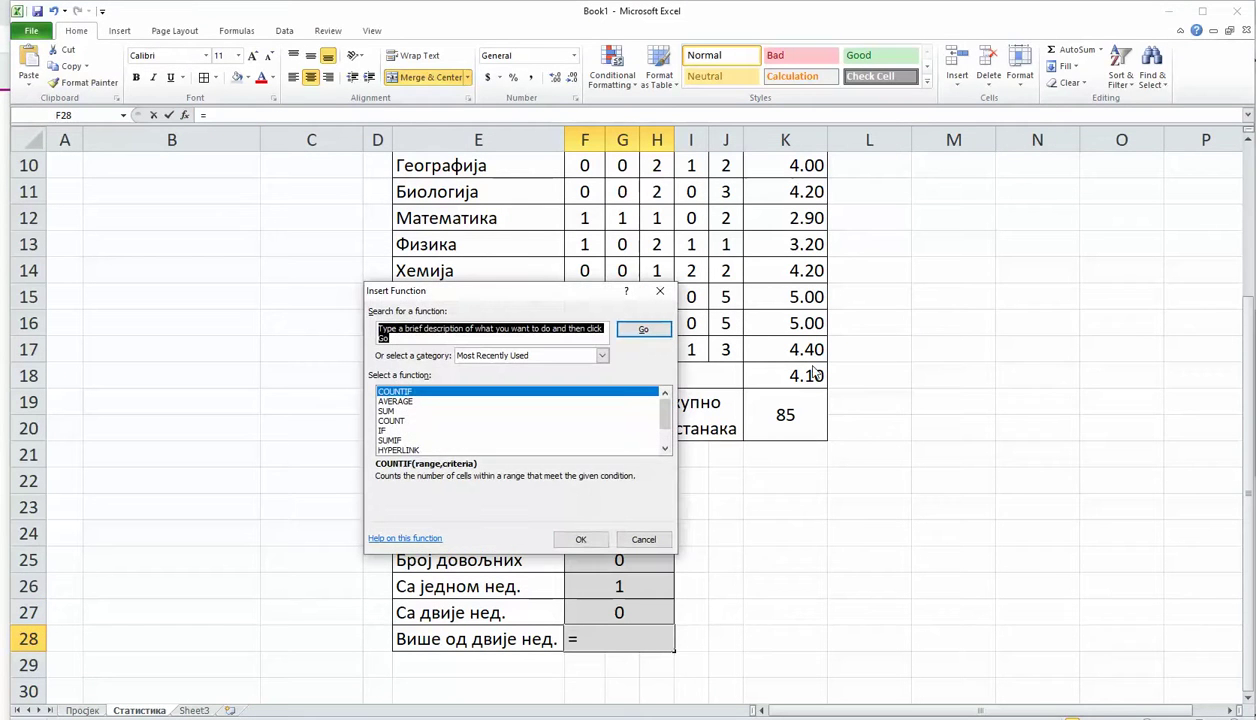
click(578, 538)
click(82, 710)
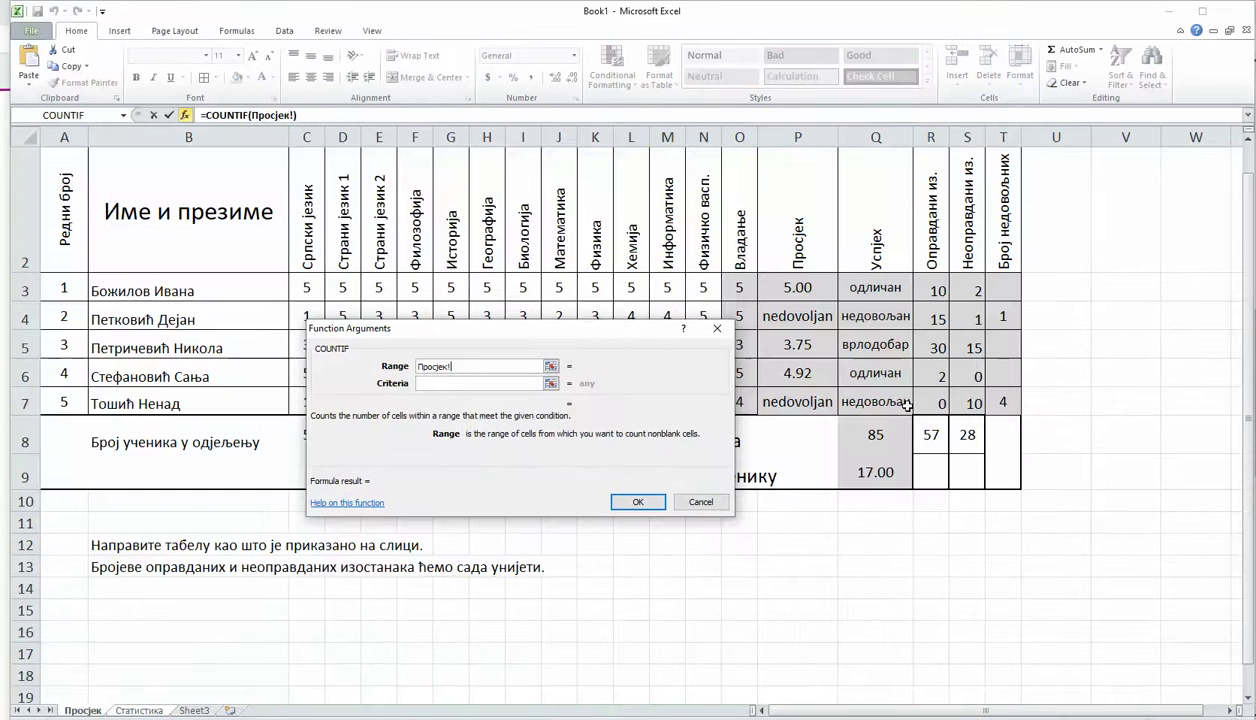
drag(996, 292, 1000, 404)
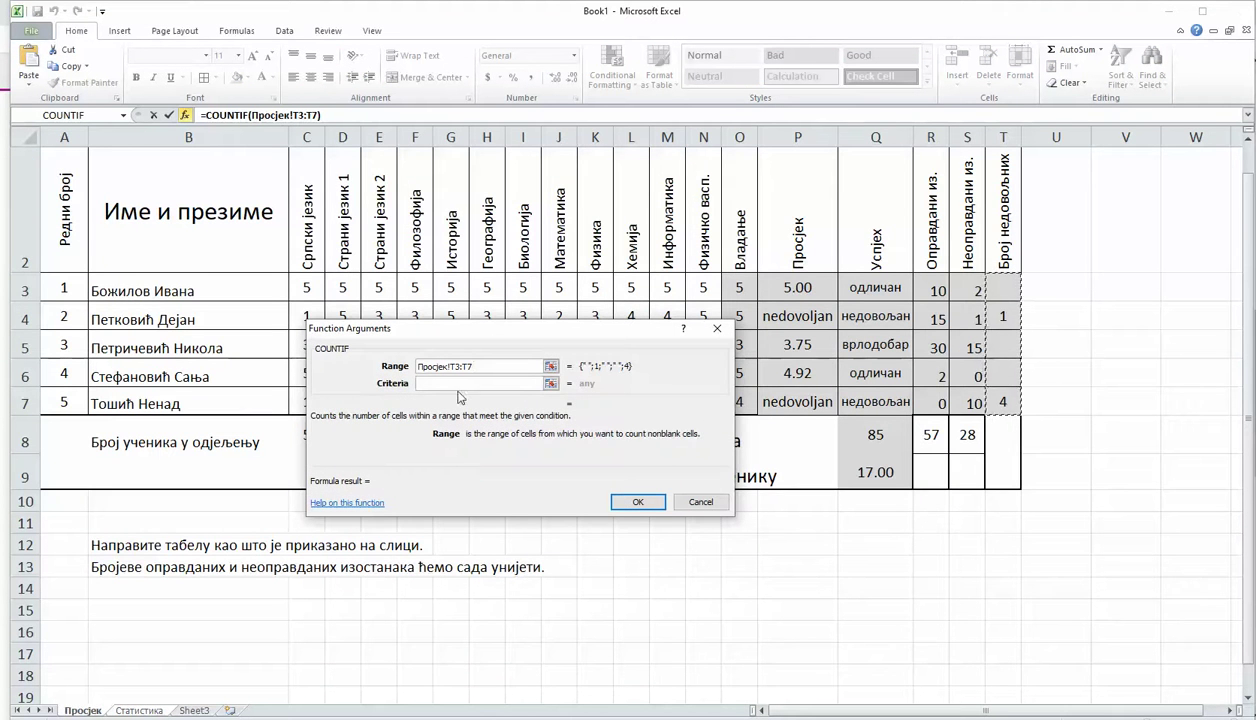
click(463, 383)
text(>)
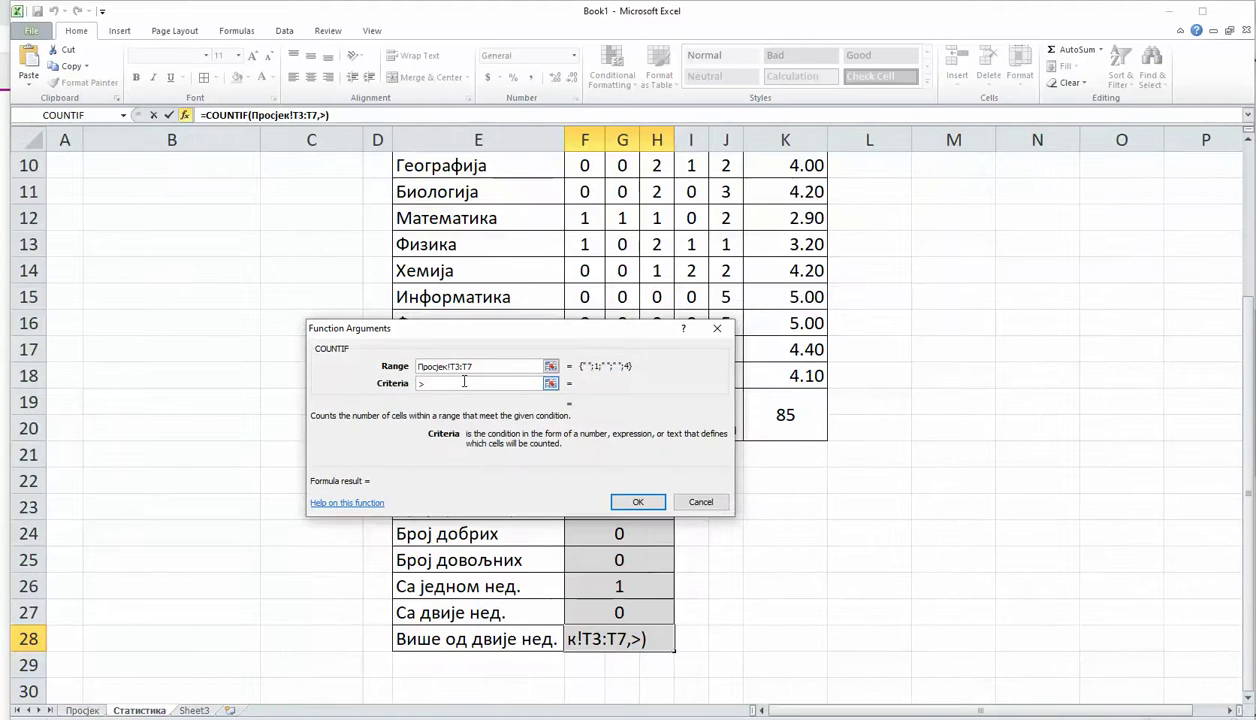
text(2)
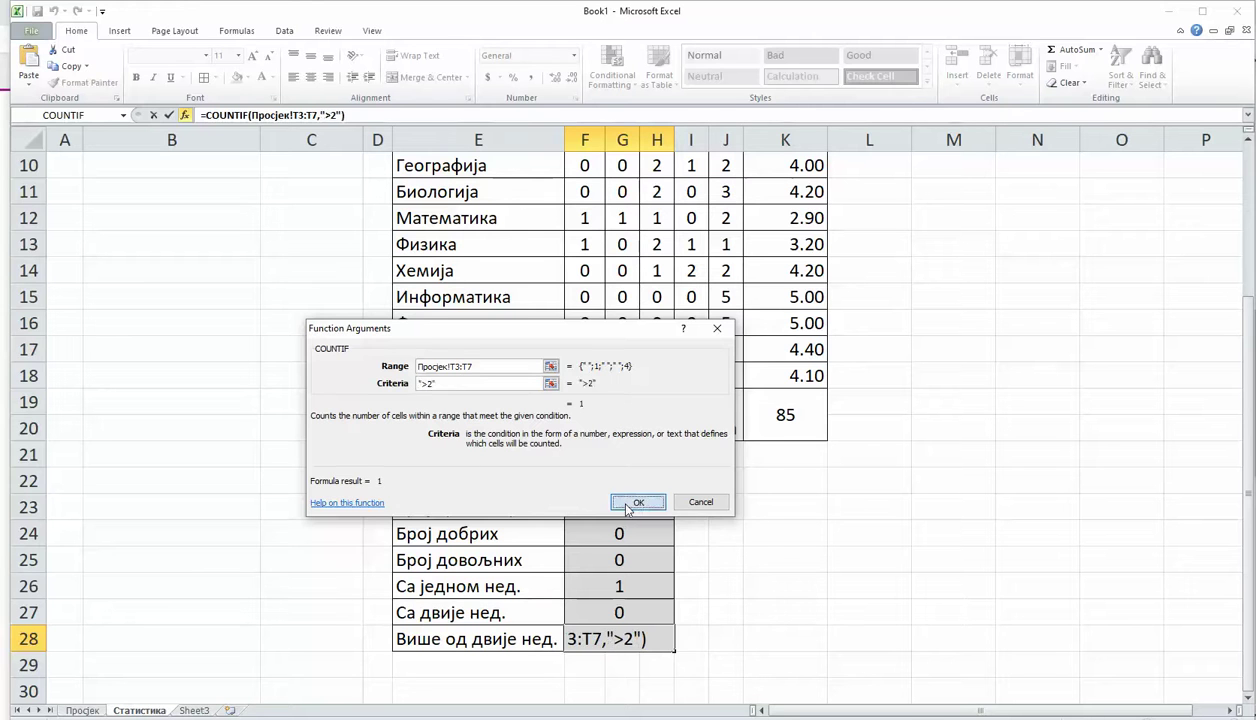
click(636, 502)
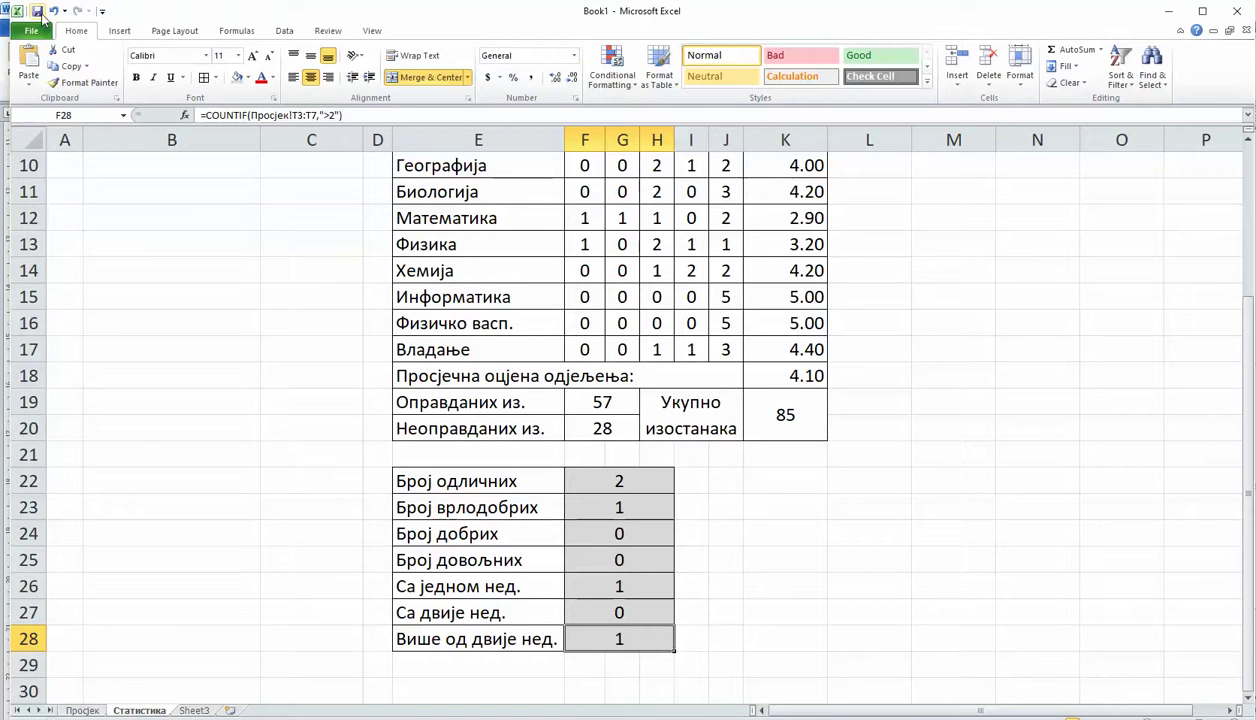
- Start saving the workbook so that its file name and location can be chosen
key(ctrl+s)
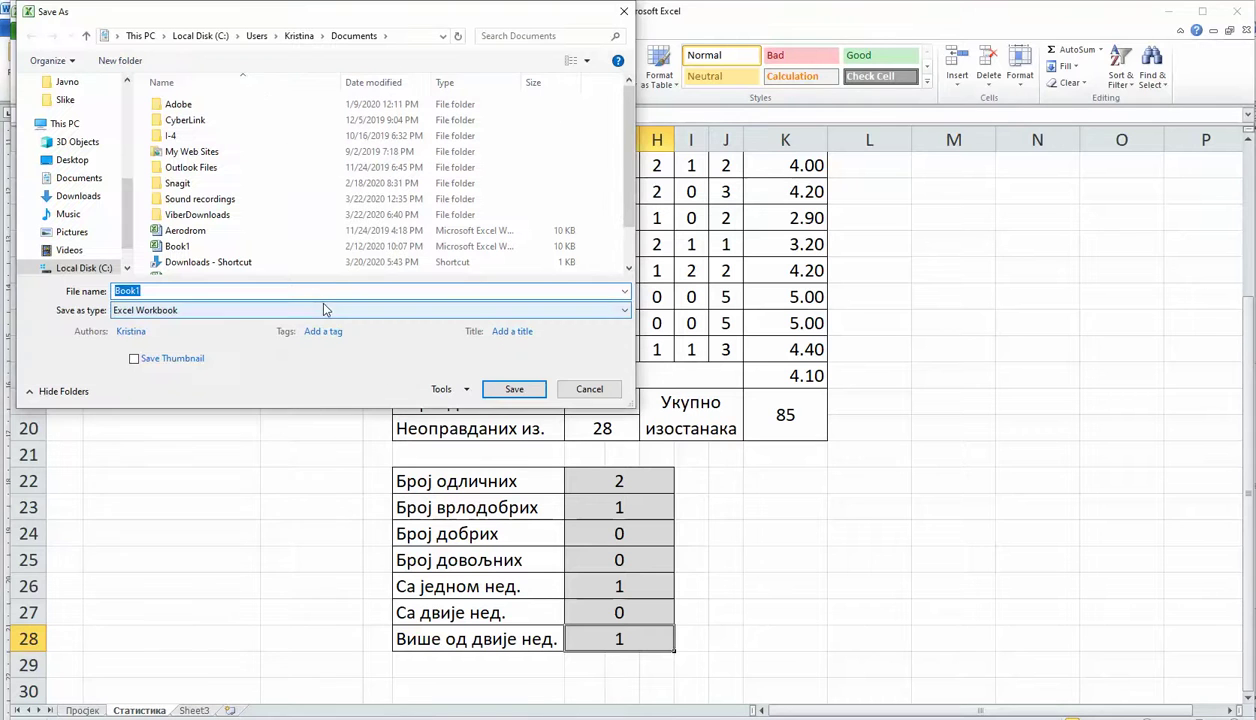